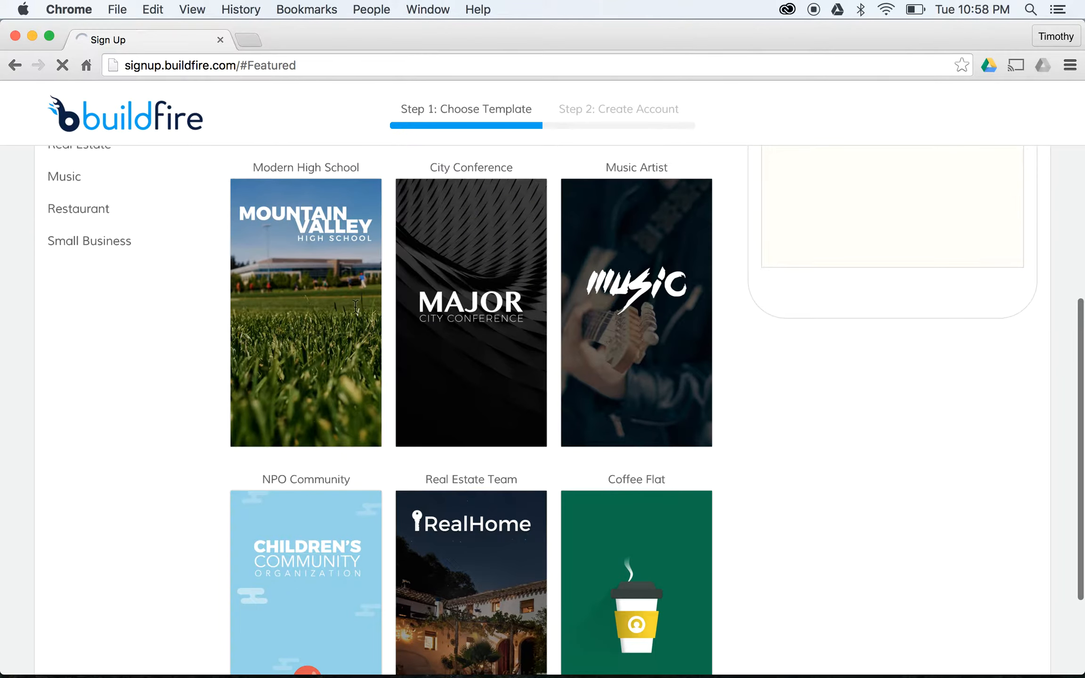
- Close the interactive notice and choose the NPO Community children's organization template
scroll(397, 536, "up", 1)
scroll(397, 536, "up", 8)
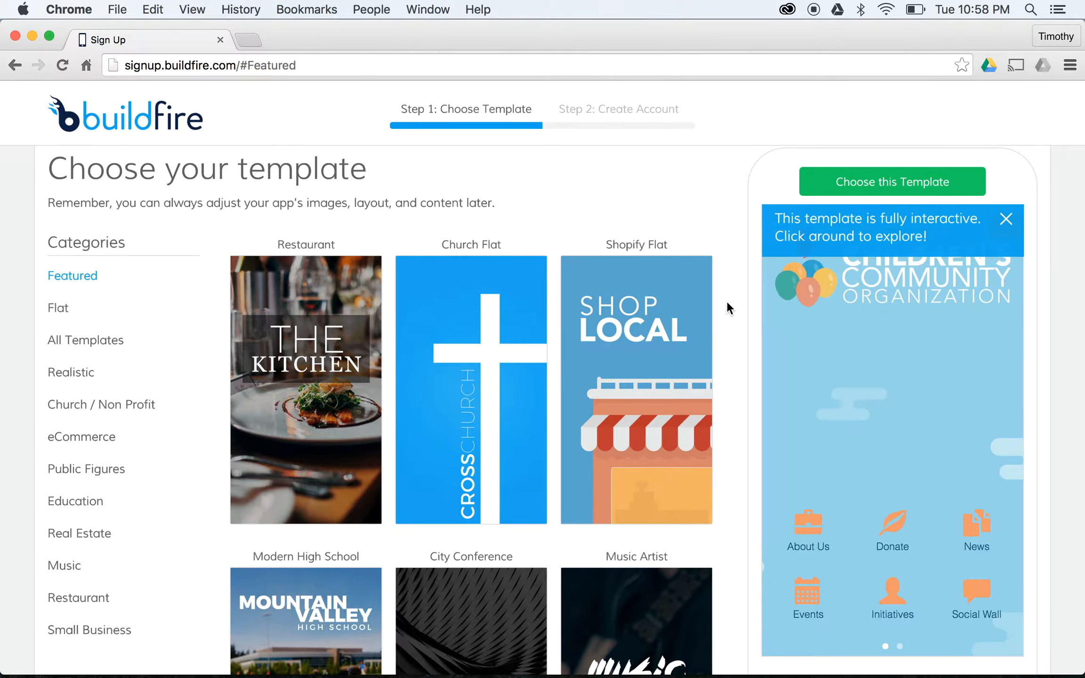
left_click(1006, 227)
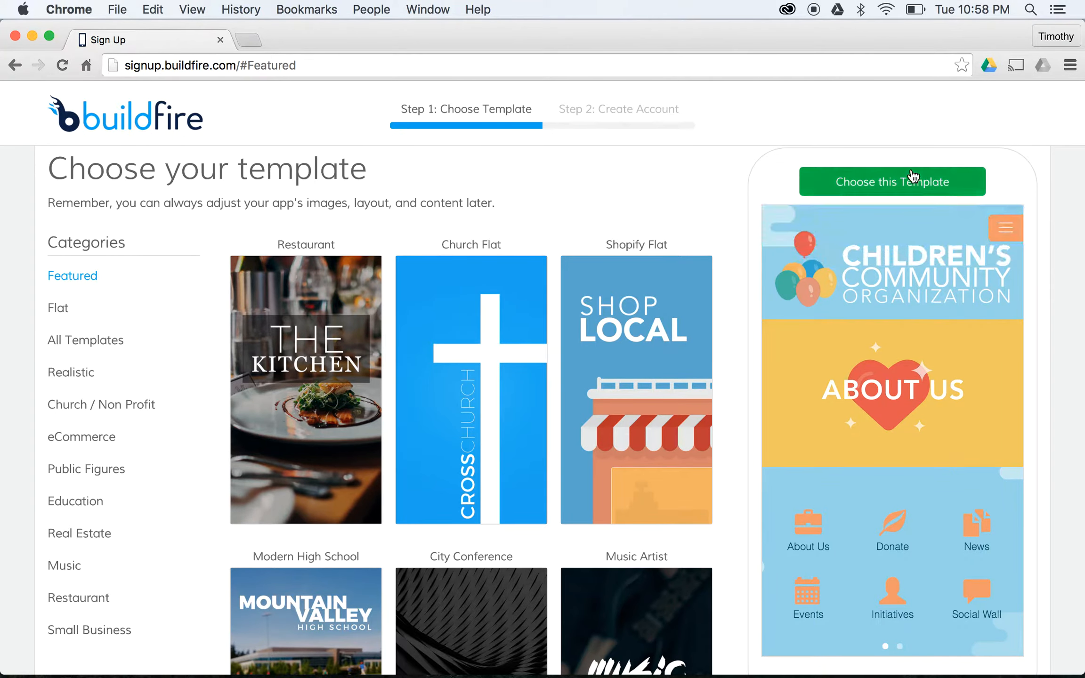
left_click(885, 182)
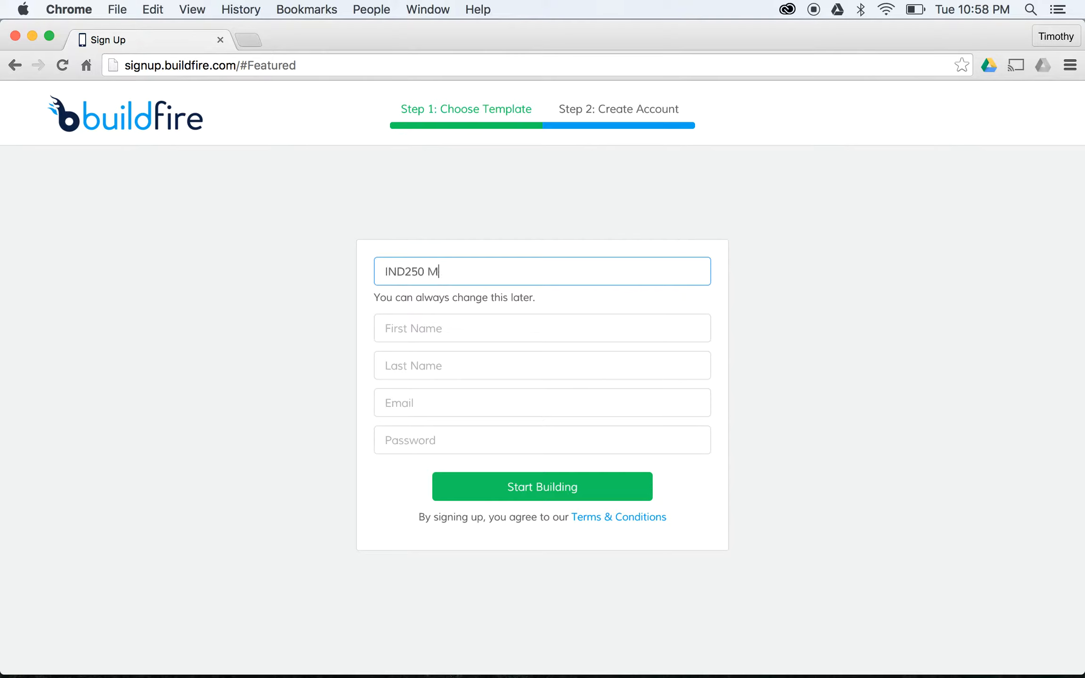
- Sign up with app name IND250 My Awesome App plus the user's name and e-mail, then start building
type("pp")
key("Tab")
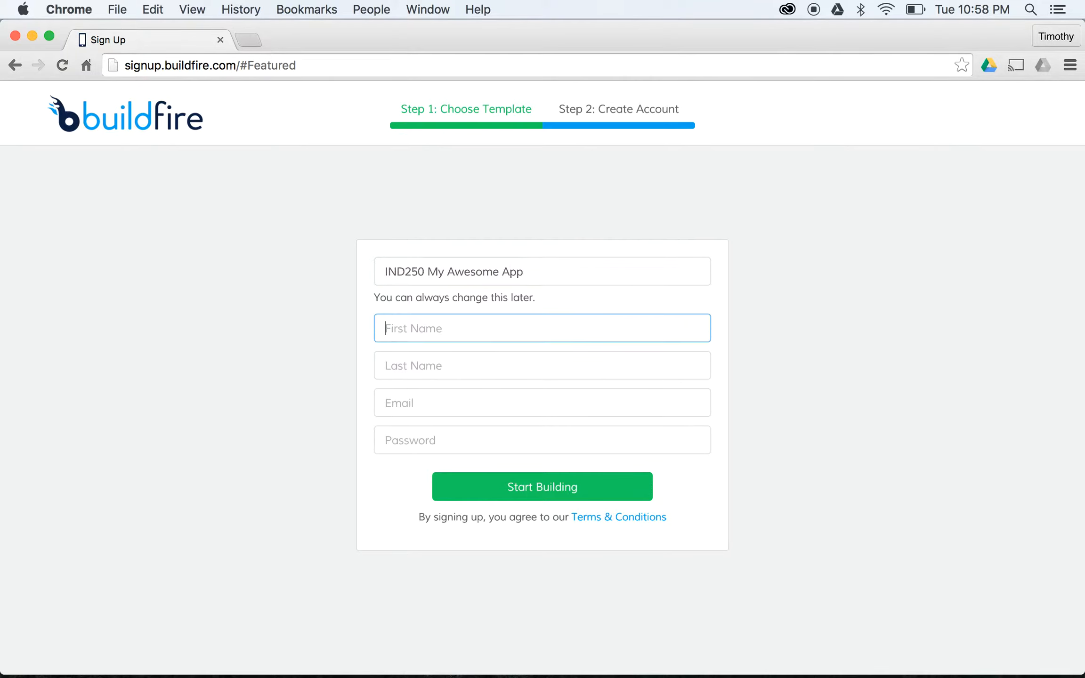
key("Tab")
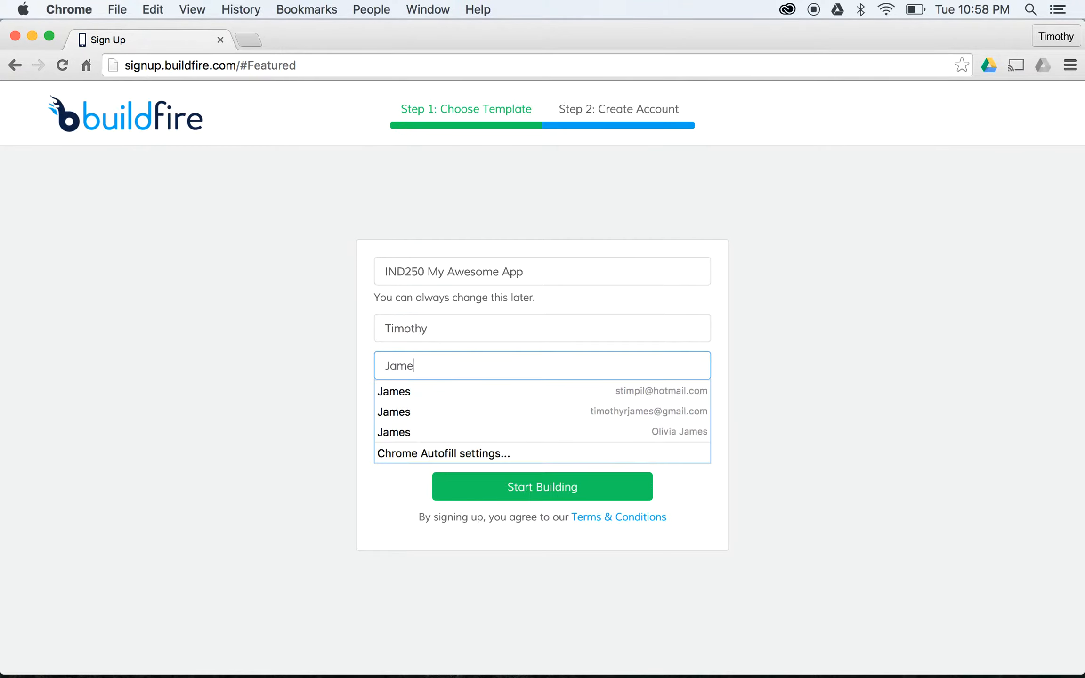
key("Tab")
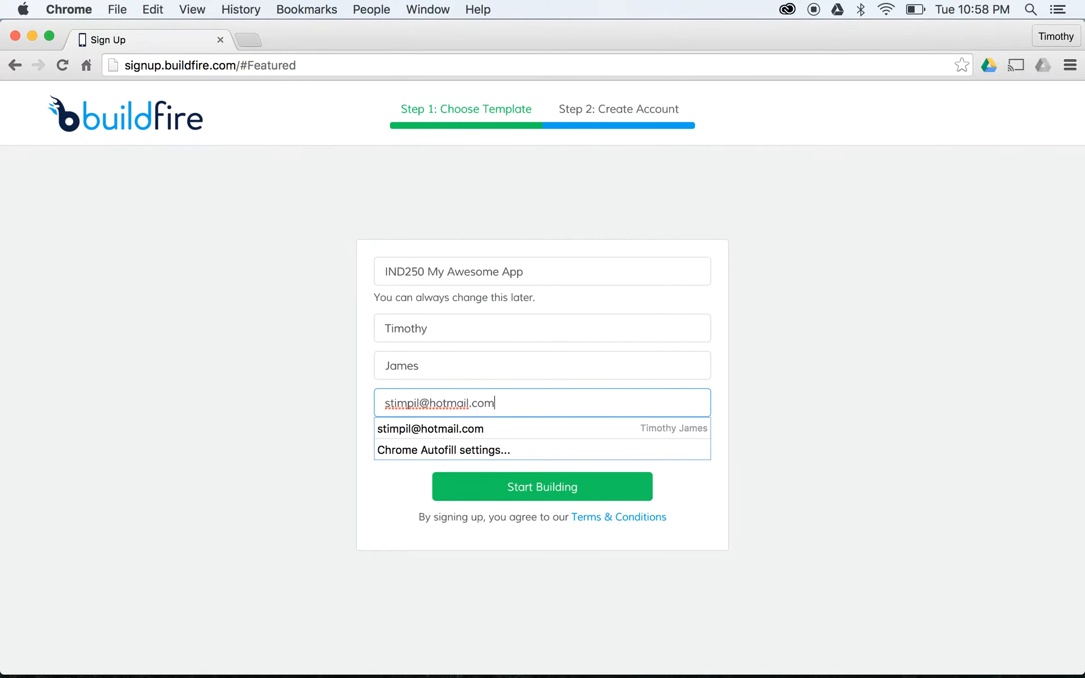
key("Tab")
left_click(575, 269)
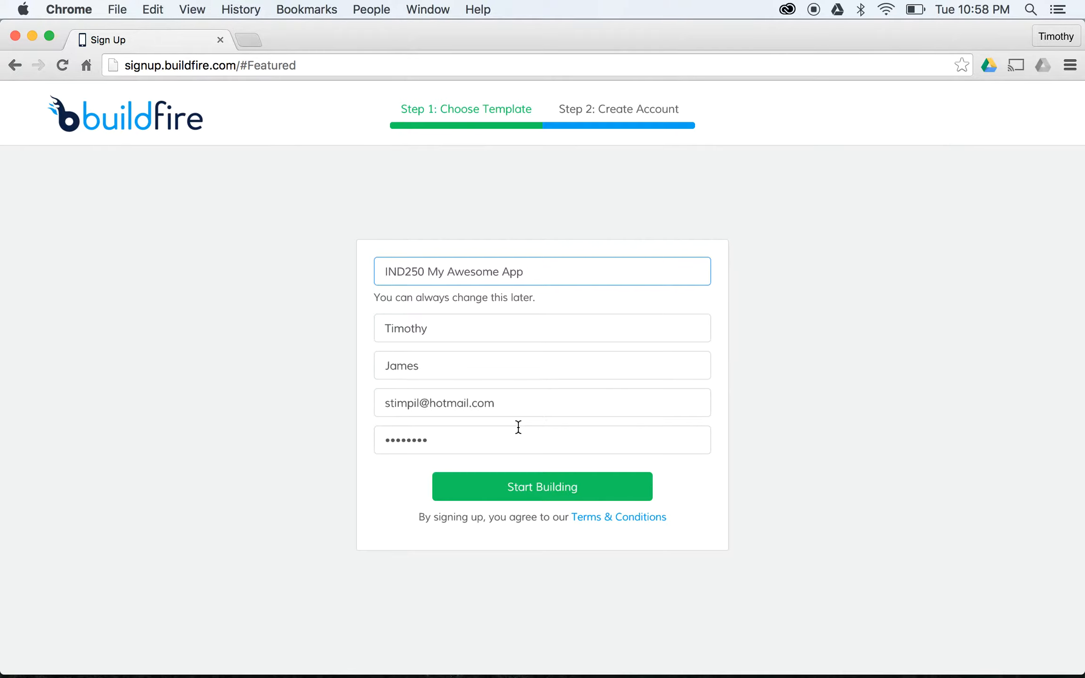
left_click(518, 482)
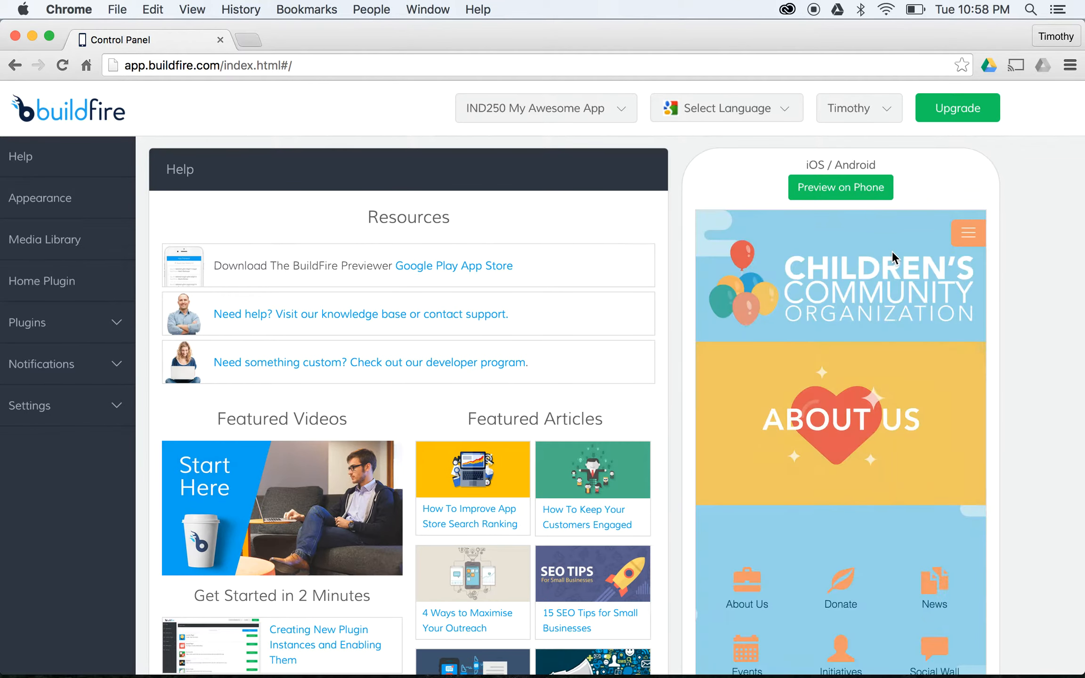
- Expand Plugins and scroll through the template's existing My Plugins list
scroll(892, 252, "down", 1)
scroll(655, 251, "up", 1)
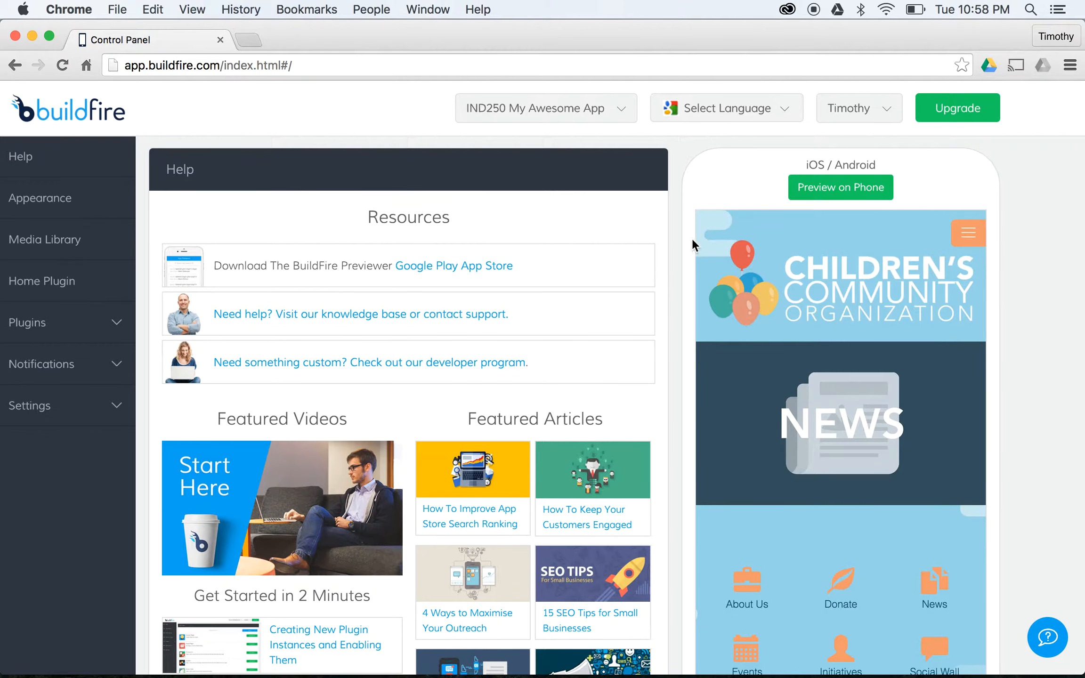
left_click(72, 319)
left_click(99, 385)
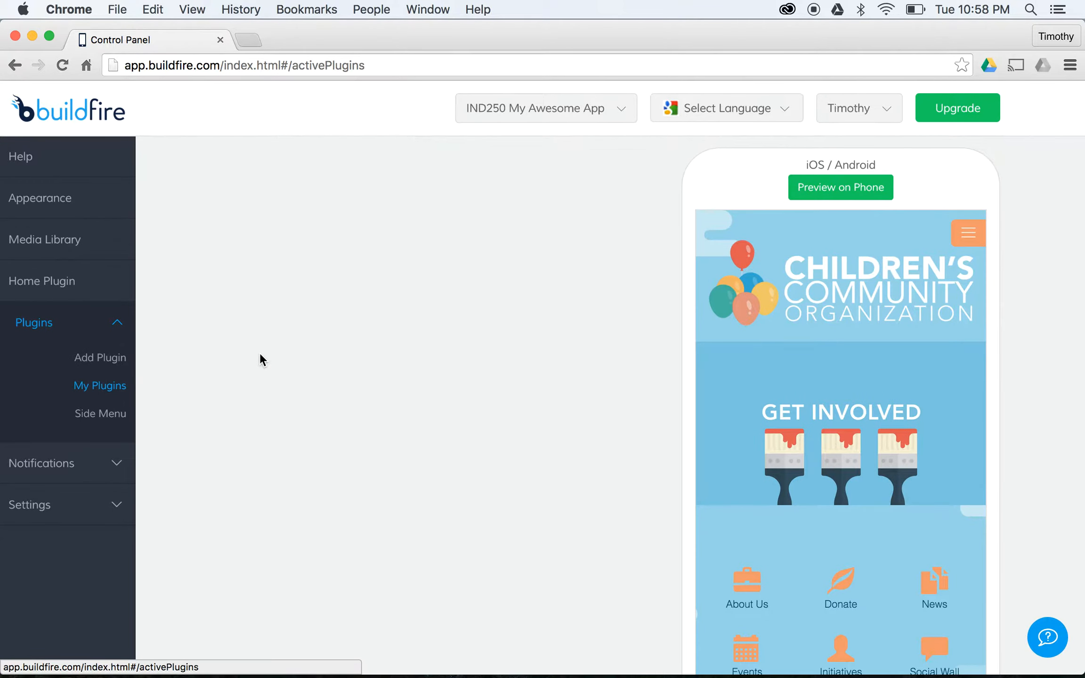
scroll(424, 306, "down", 3)
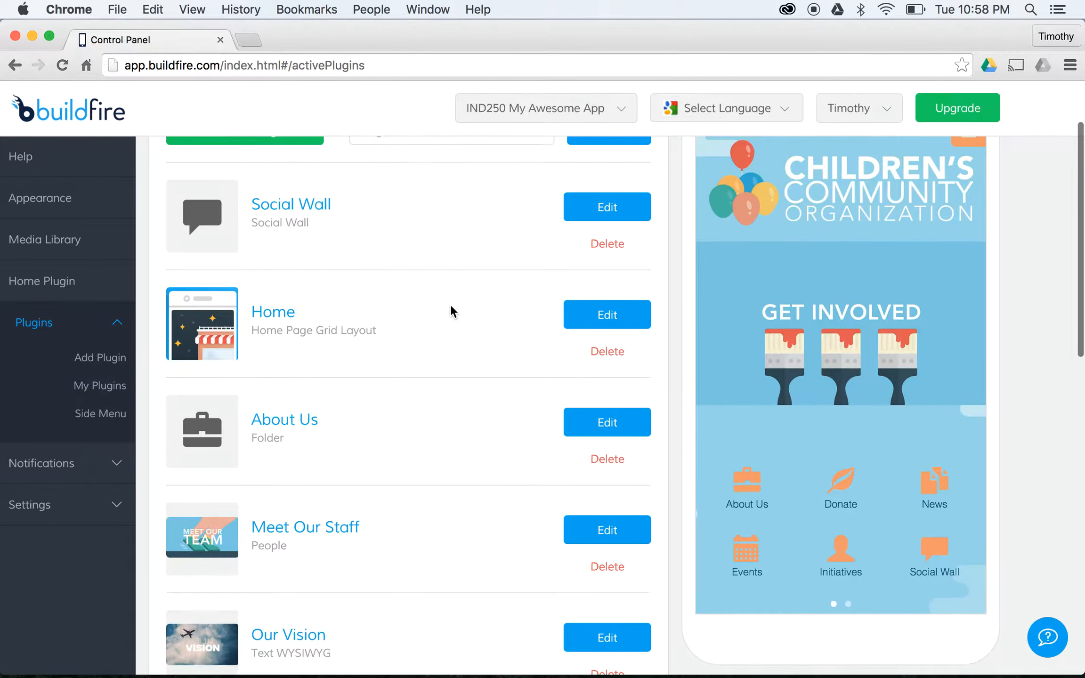
scroll(451, 306, "down", 8)
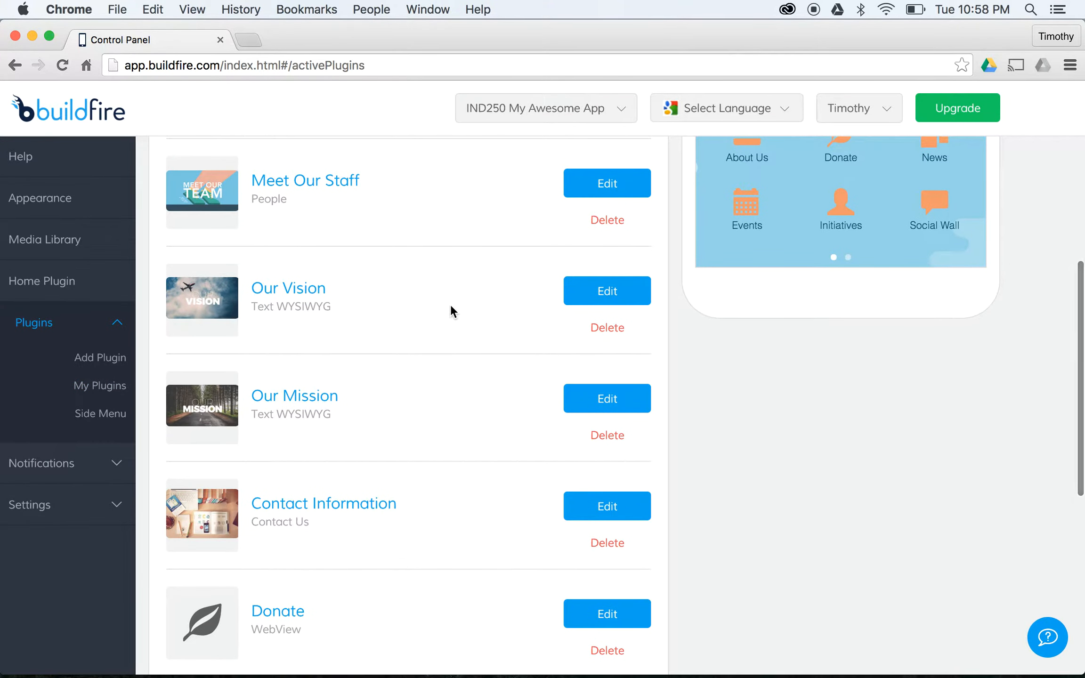
scroll(451, 306, "up", 10)
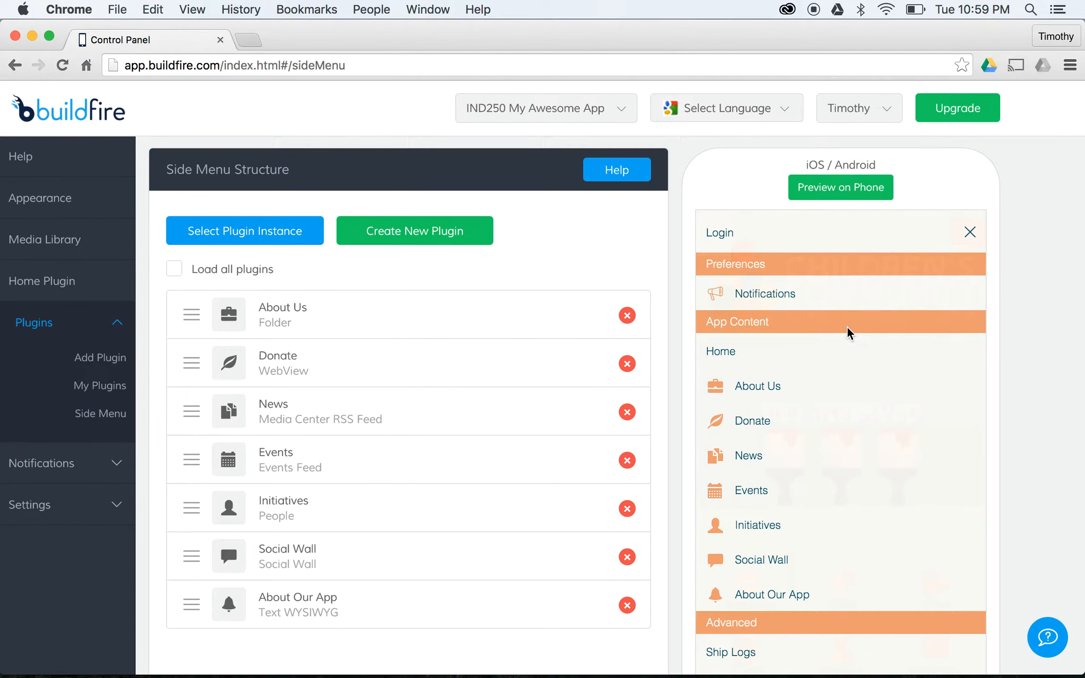
- Remove About Us, Donate, News, Events and Initiatives from the side menu
left_click(627, 316)
left_click(627, 316)
left_click(627, 316)
left_click(627, 316)
left_click(626, 316)
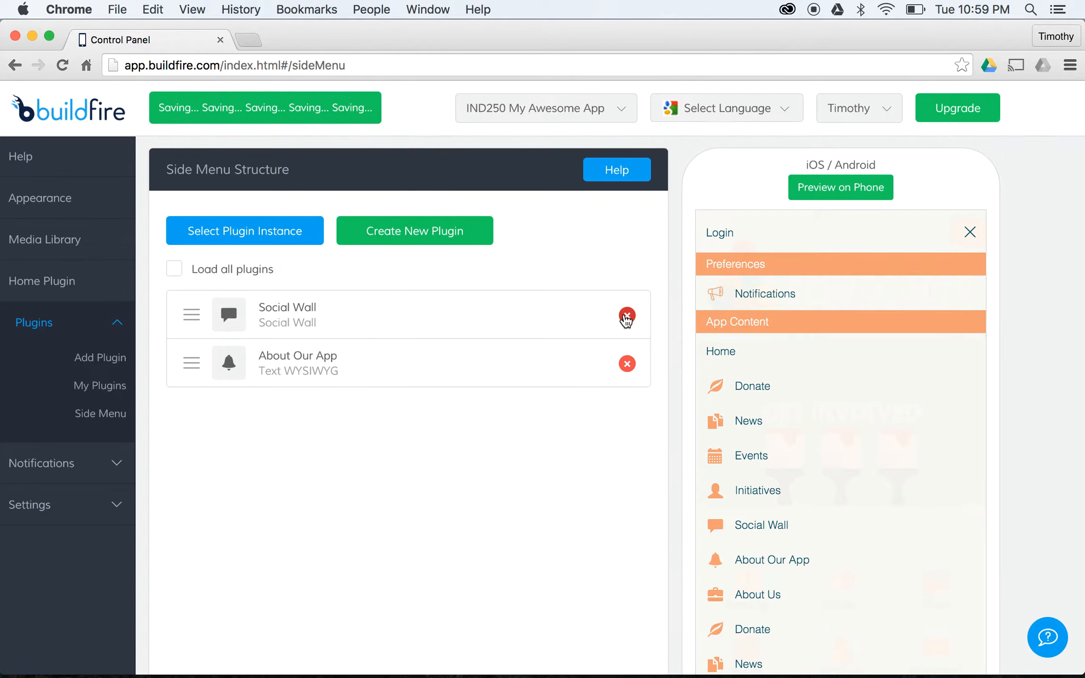
left_click(627, 316)
left_click(627, 316)
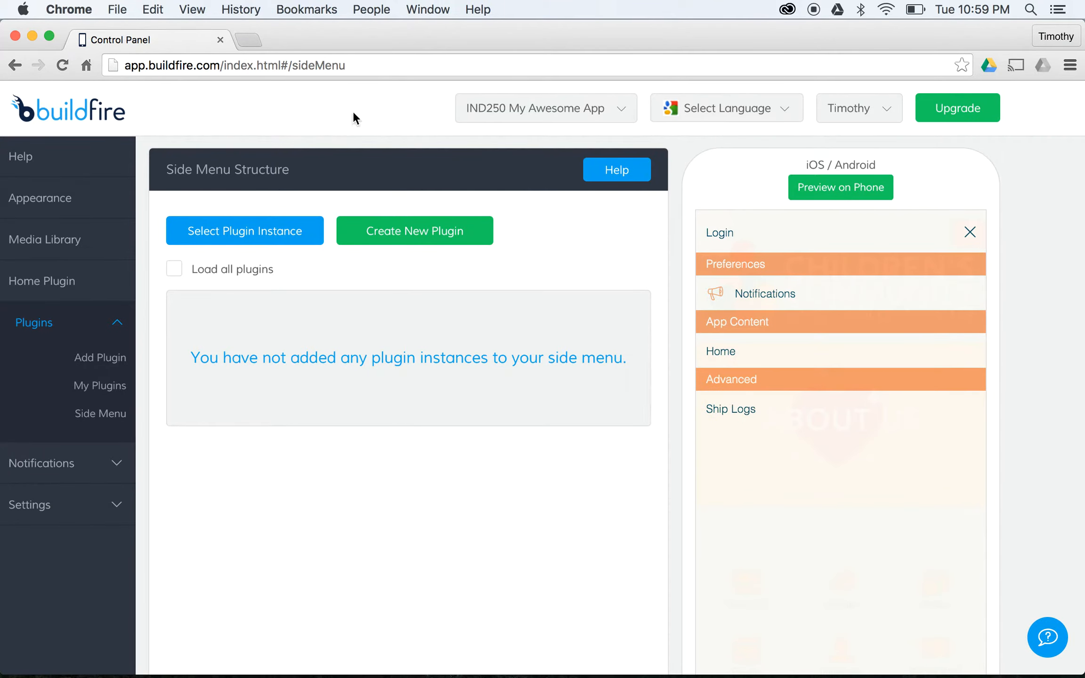
- Delete the Social Wall, Home, About Us, Meet Our Staff, Our Vision, Our Mission and Contact Information plugins
left_click(115, 390)
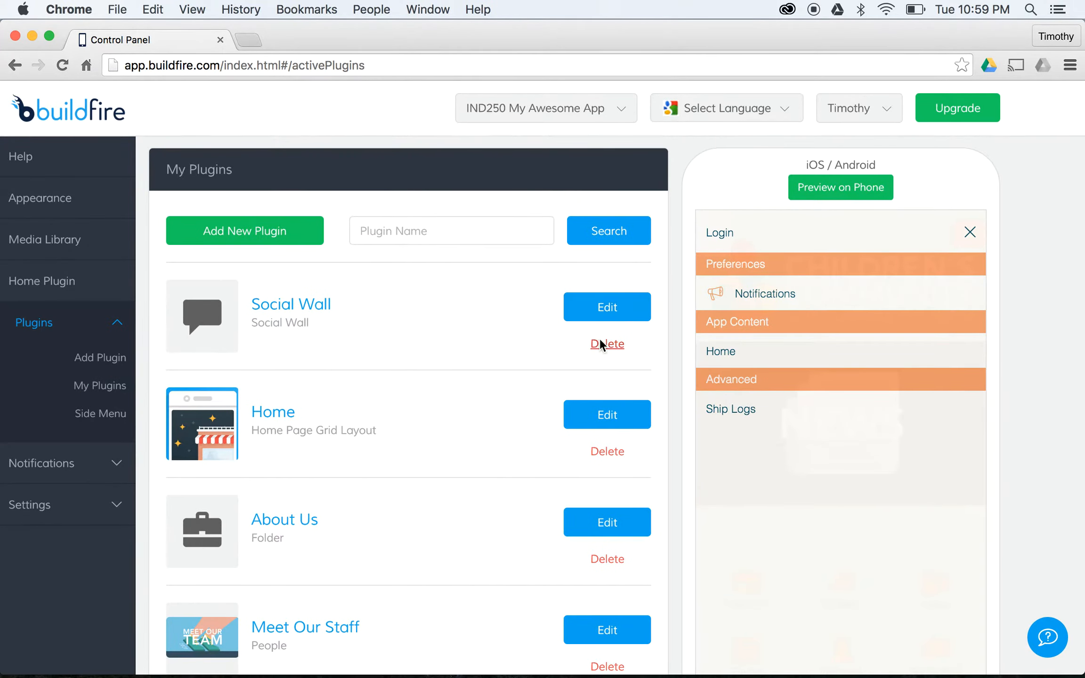
left_click(600, 338)
left_click(645, 274)
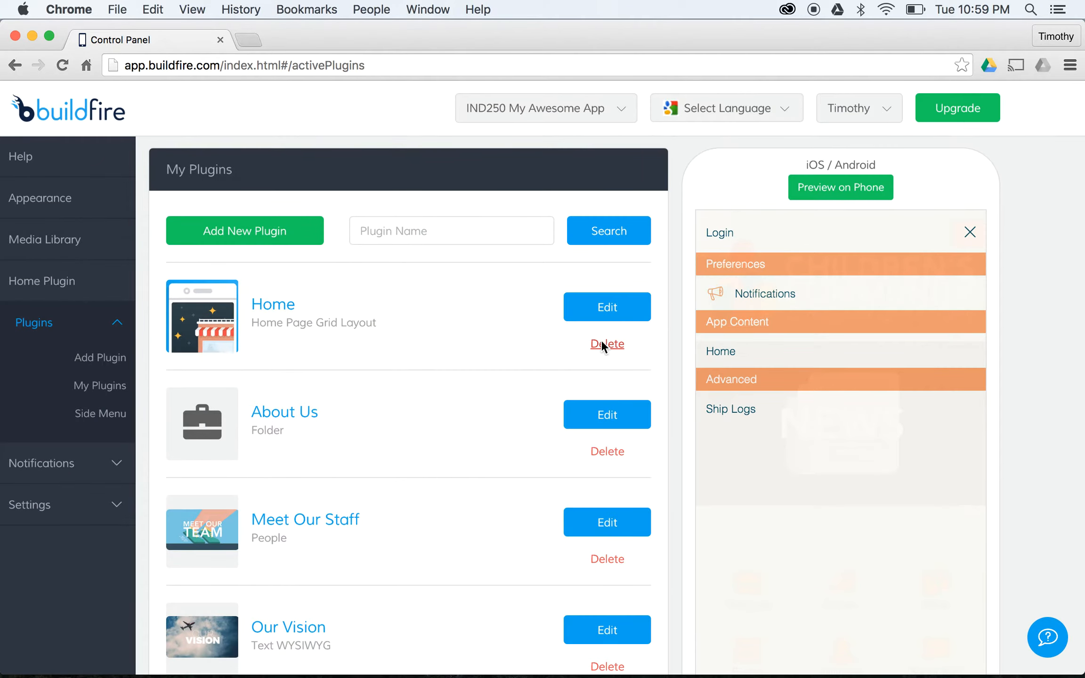
left_click(601, 342)
left_click(645, 273)
left_click(612, 343)
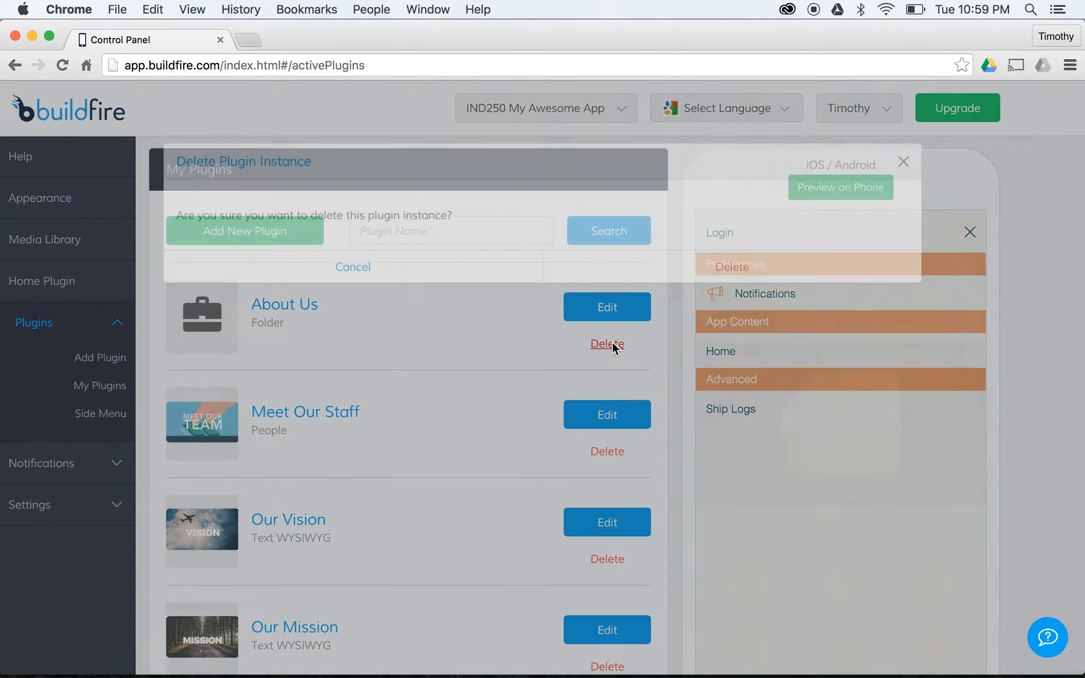
left_click(637, 282)
left_click(606, 347)
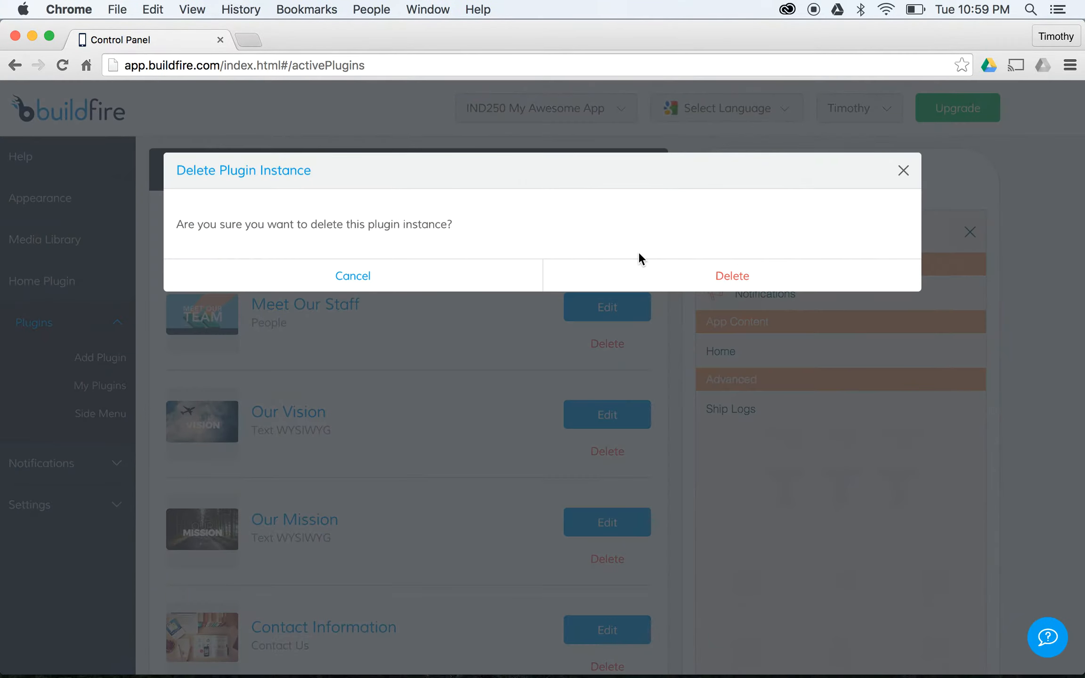
left_click(642, 268)
left_click(611, 341)
left_click(632, 285)
left_click(612, 345)
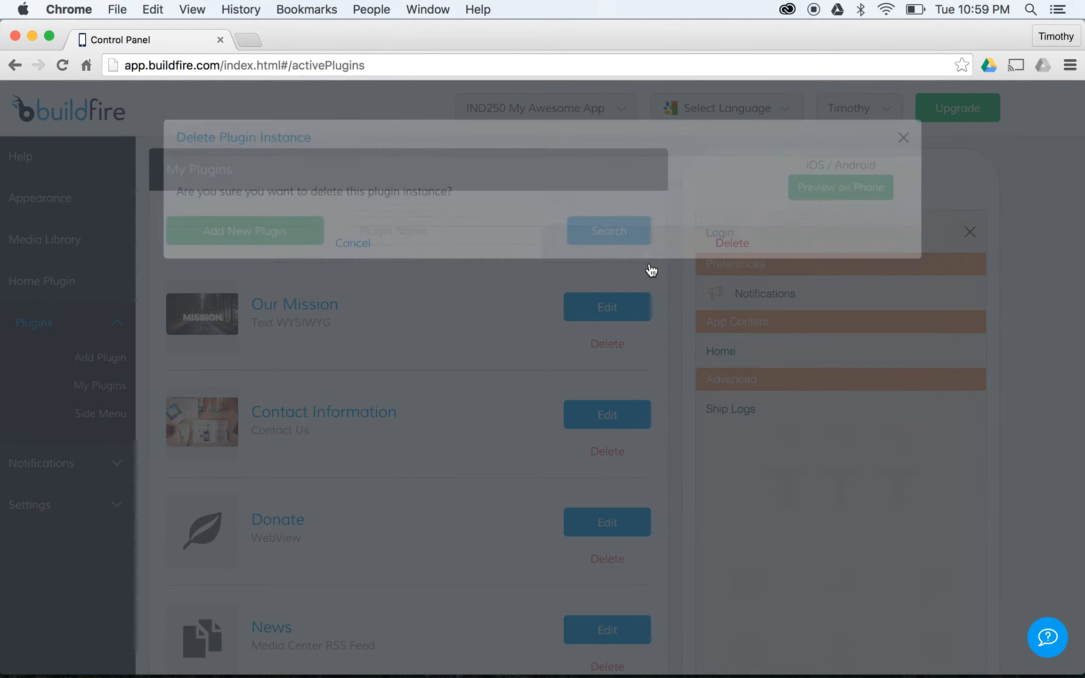
left_click(654, 267)
left_click(601, 343)
left_click(654, 282)
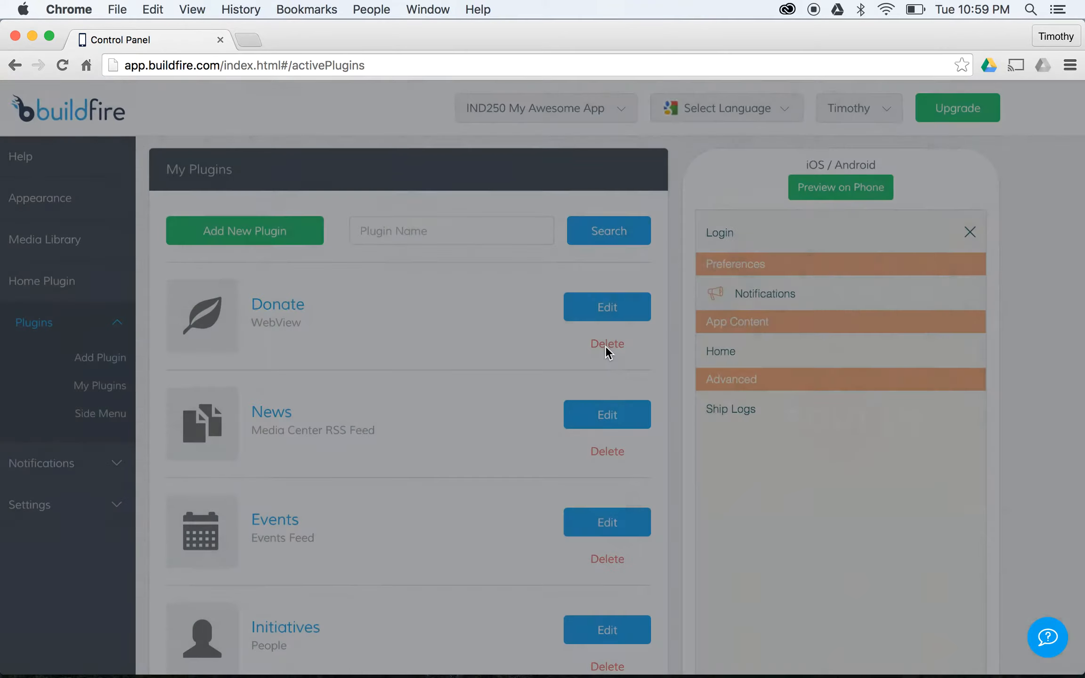
- Delete the Donate, News, Events, Initiatives and About Our App plugins
left_click(610, 342)
left_click(653, 276)
left_click(608, 348)
left_click(673, 275)
left_click(607, 347)
left_click(649, 276)
left_click(609, 343)
left_click(627, 283)
left_click(605, 341)
left_click(622, 287)
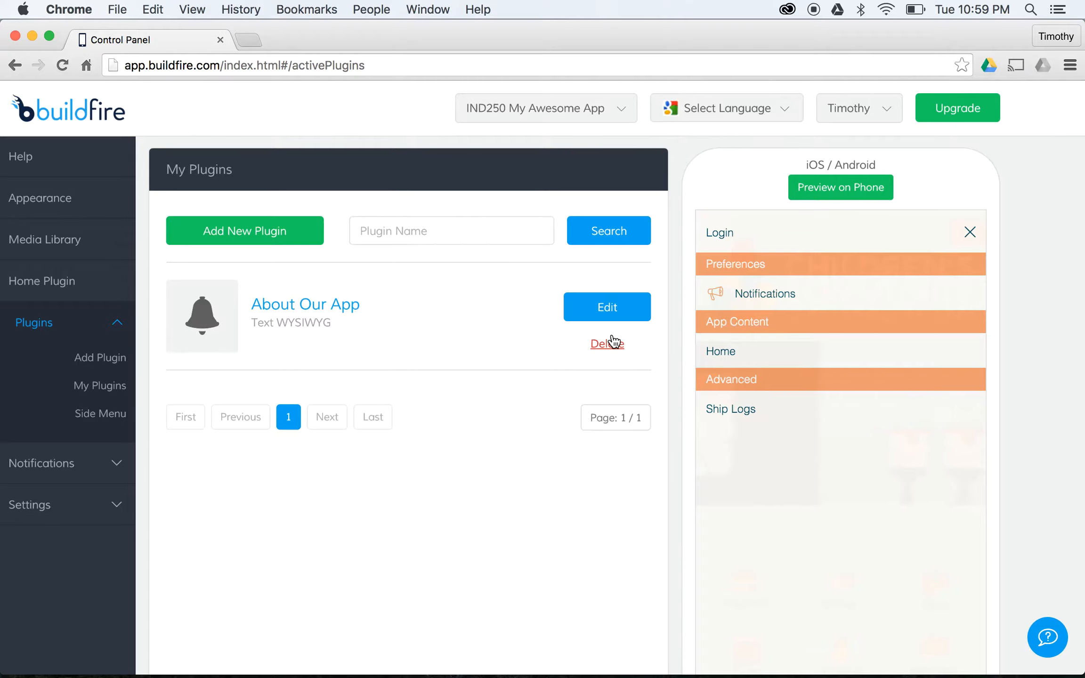
left_click(612, 342)
left_click(612, 273)
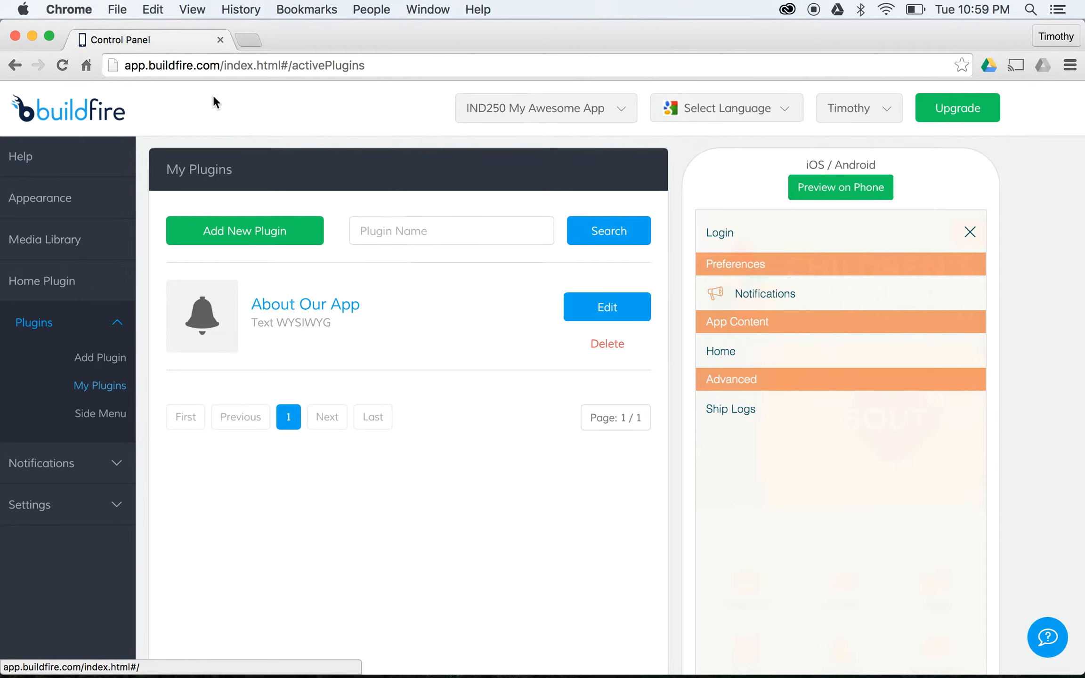
left_click(612, 346)
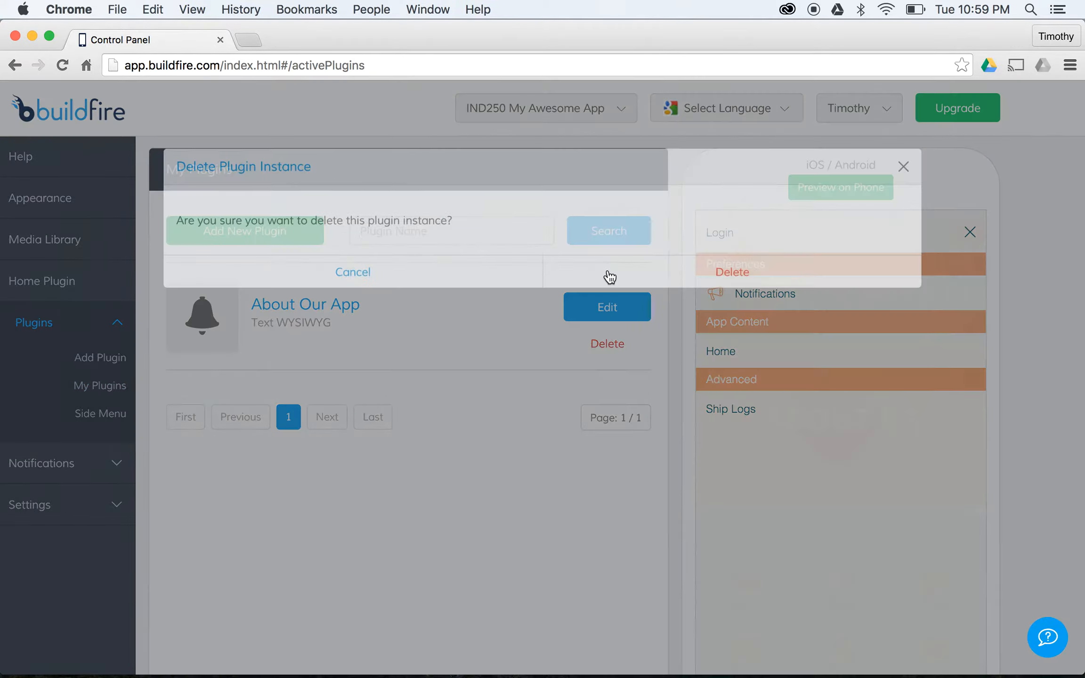
left_click(613, 272)
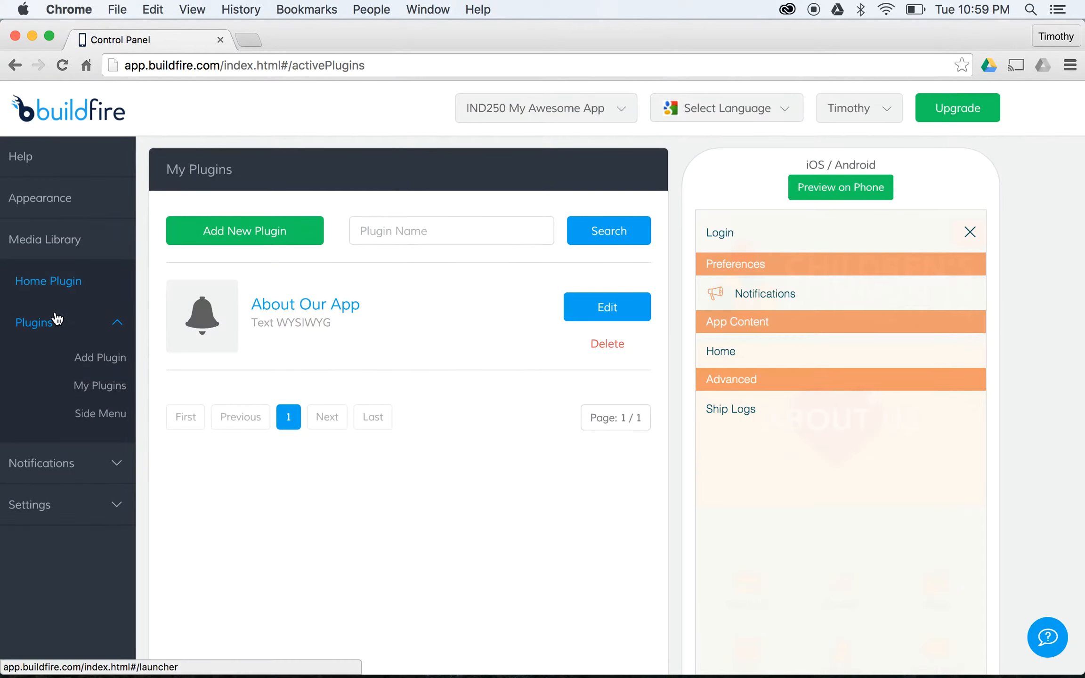
left_click(97, 360)
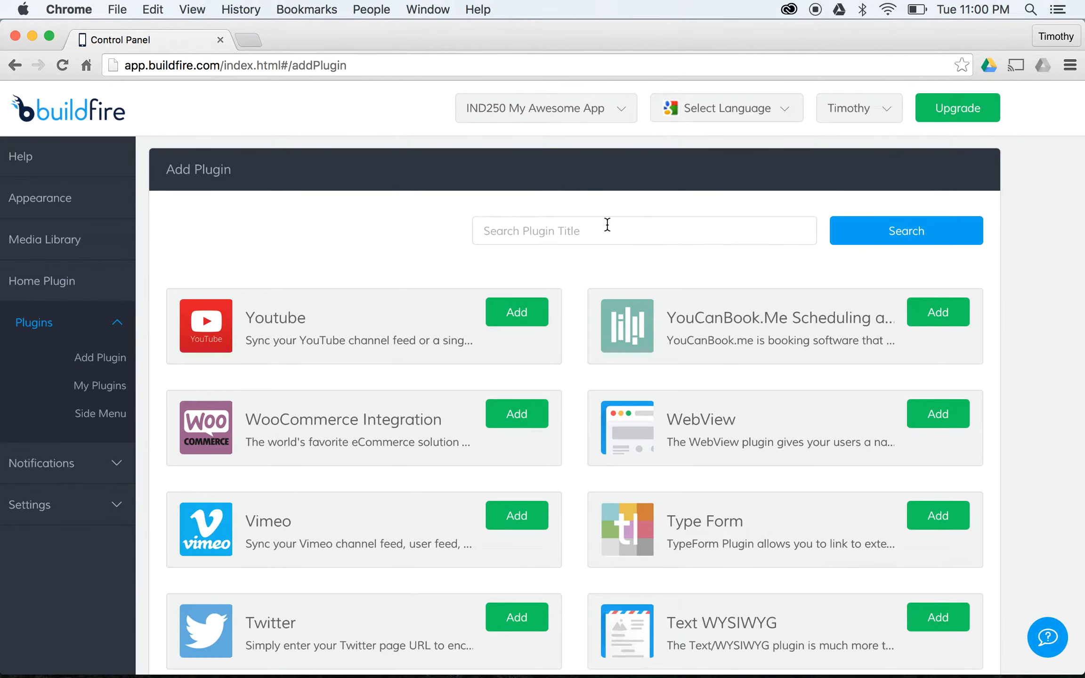
- Search the catalogue for Home and add a Home Page Grid Layout plugin titled Home
scroll(532, 308, "down", 6)
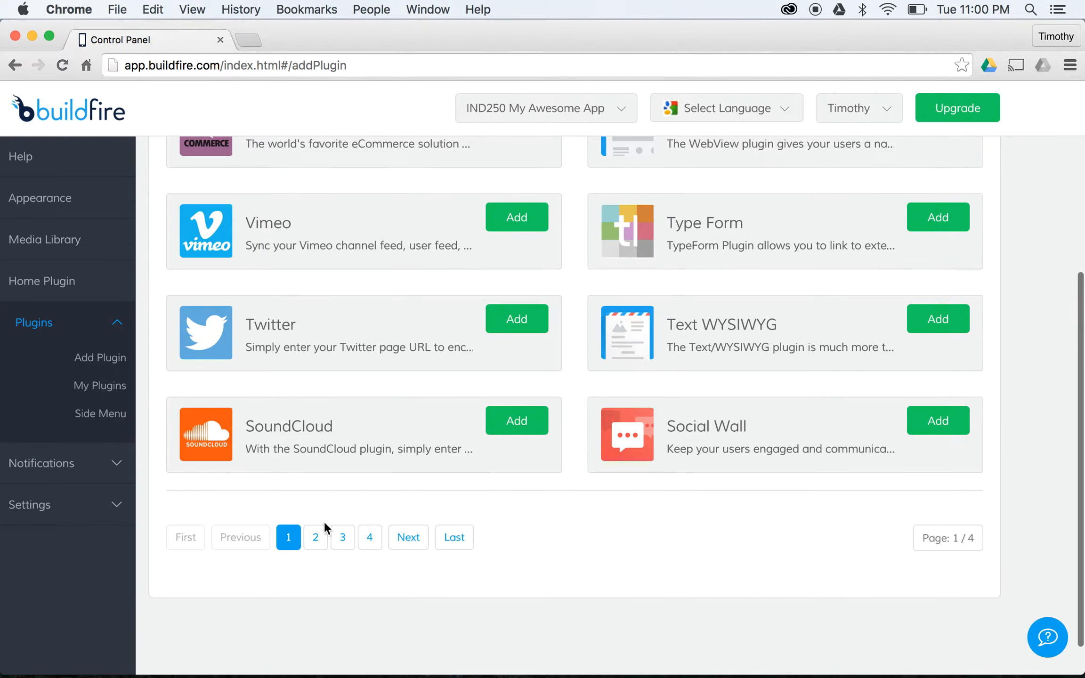
left_click(316, 529)
scroll(379, 429, "up", 2)
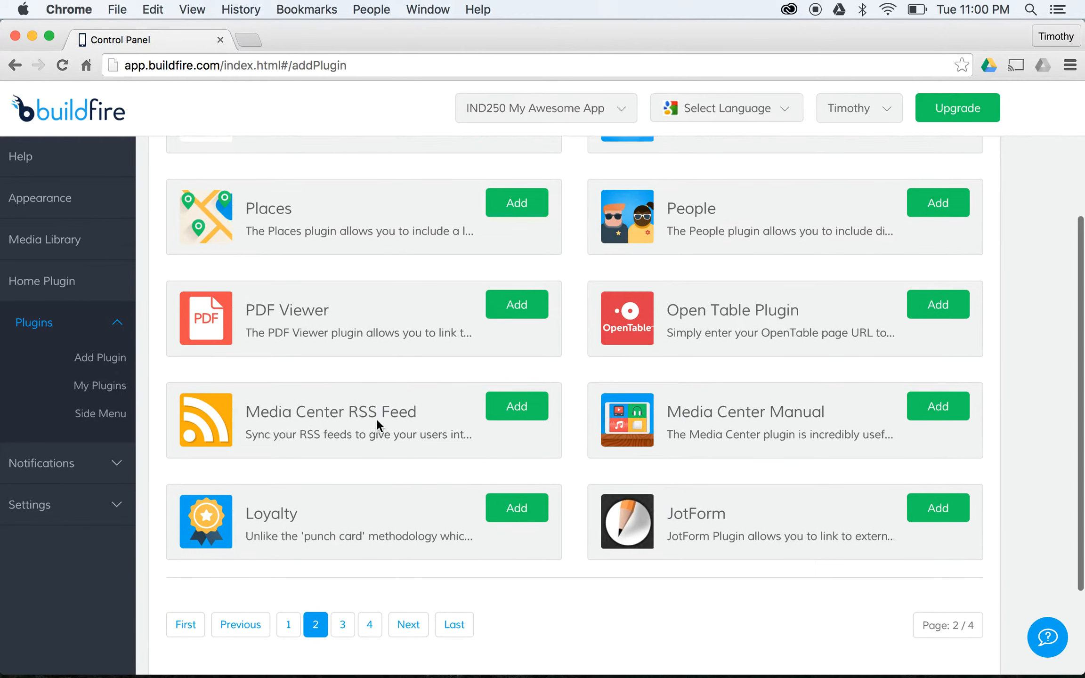
scroll(377, 419, "up", 1)
left_click(288, 656)
scroll(518, 358, "up", 10)
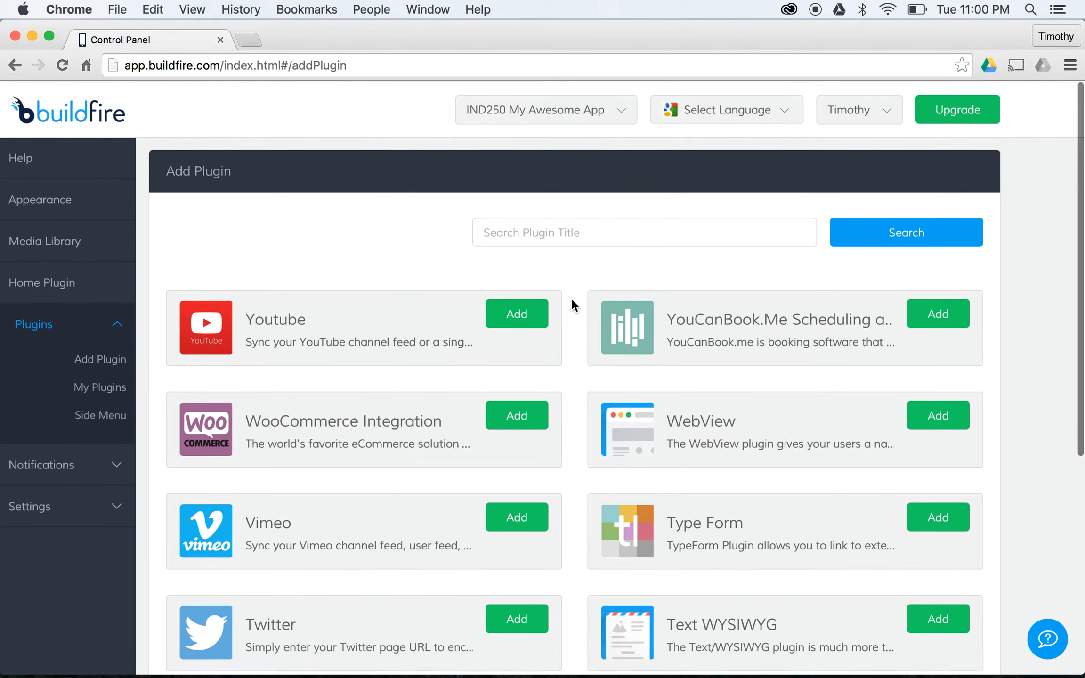
type("Home")
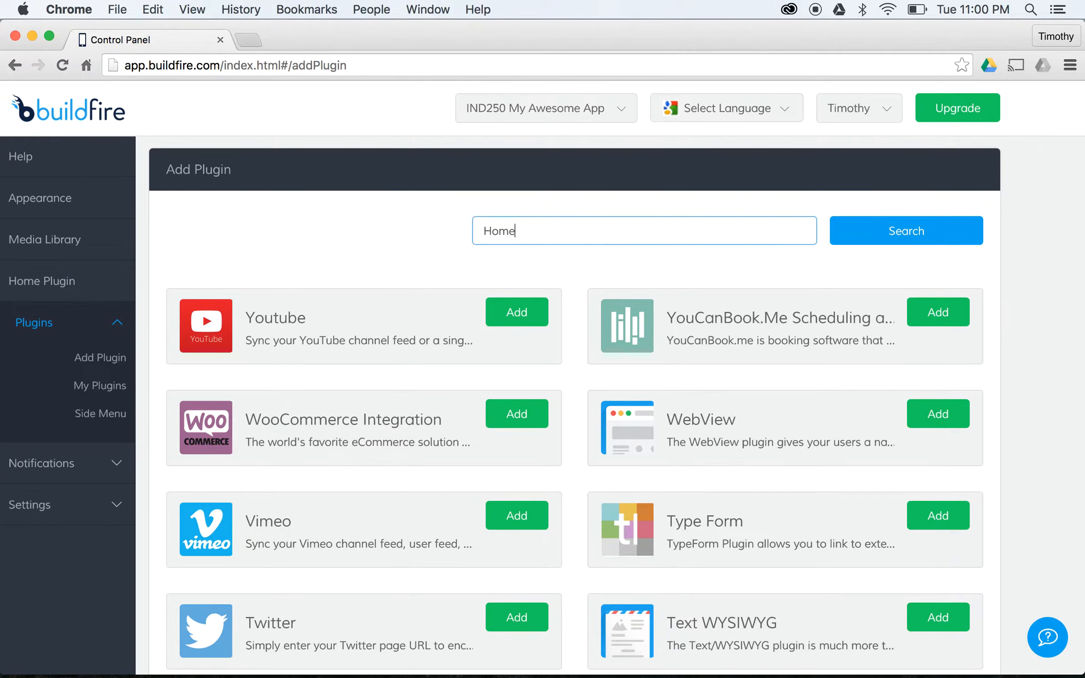
left_click(905, 226)
left_click(528, 312)
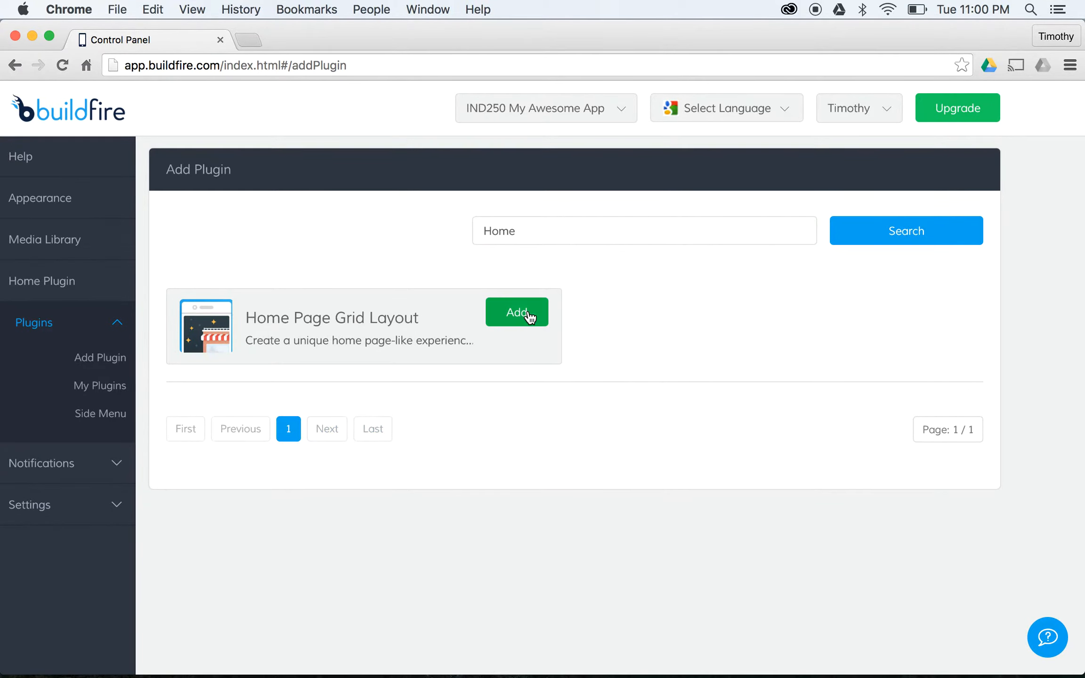
type("Home")
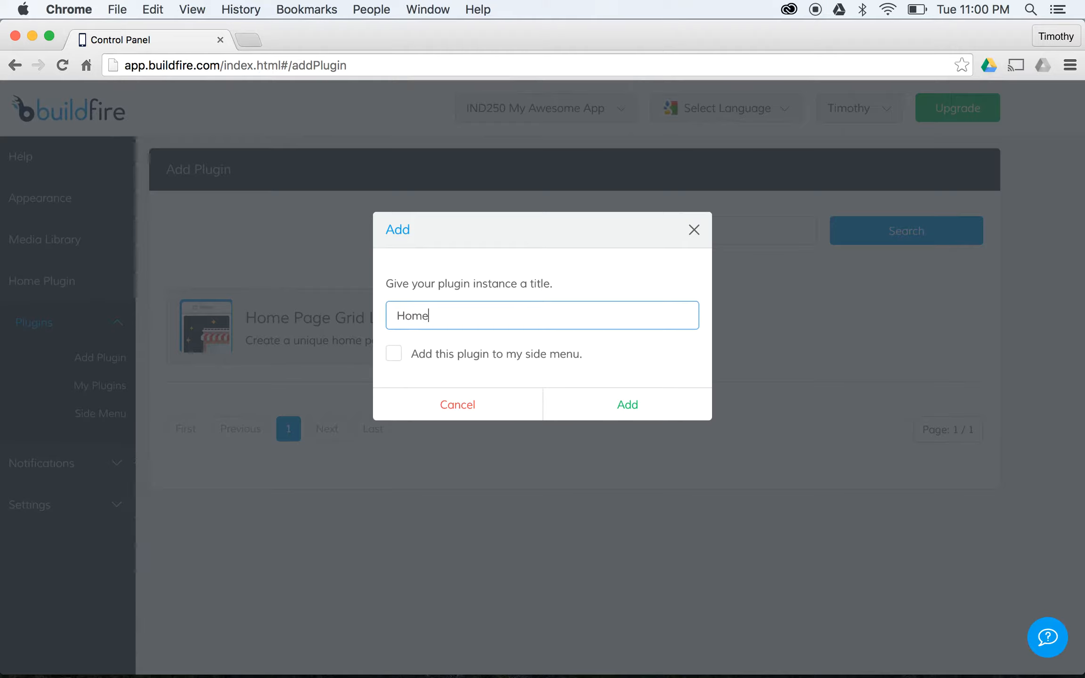
left_click(604, 404)
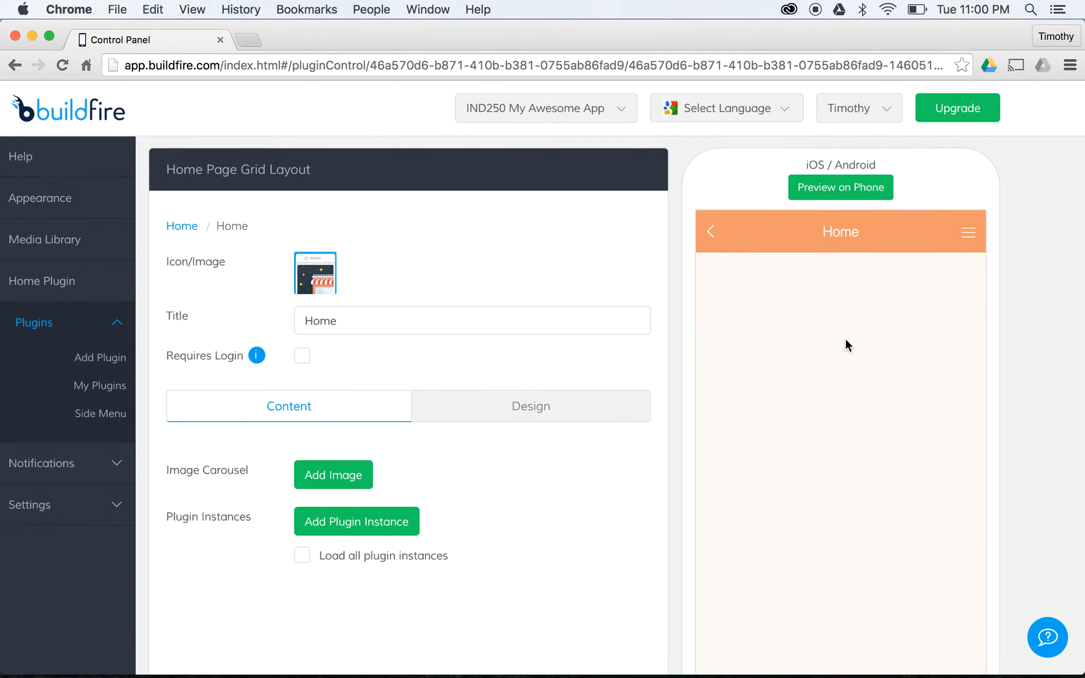
- Review the Home plugin's Design layout options
scroll(854, 372, "down", 2)
scroll(855, 369, "down", 1)
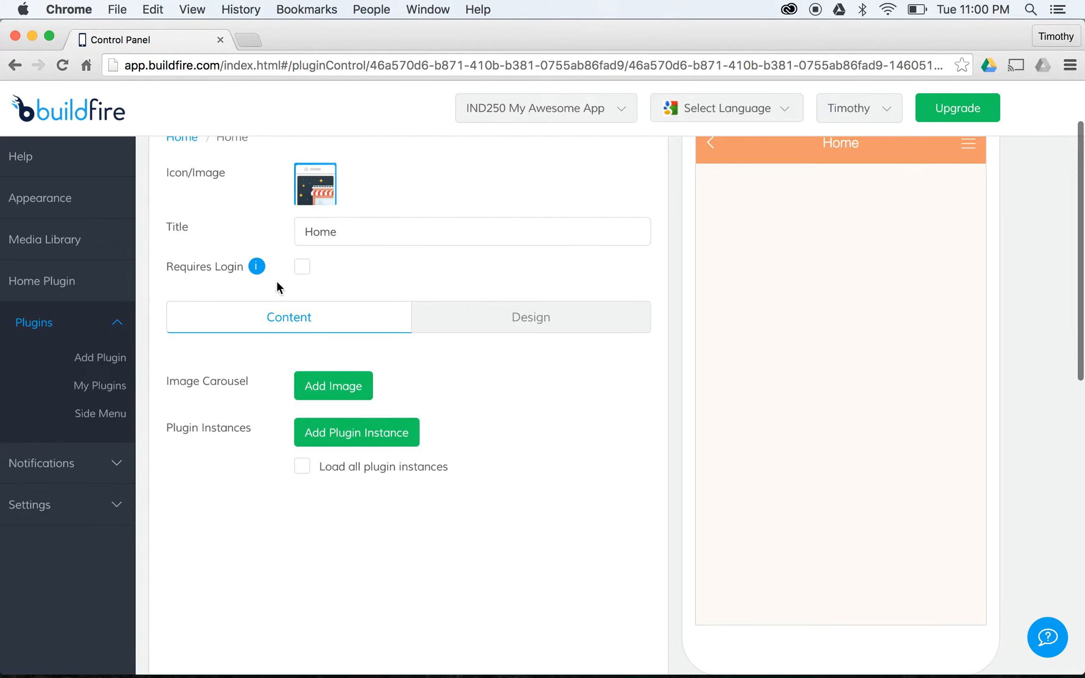
scroll(404, 330, "up", 2)
left_click(497, 406)
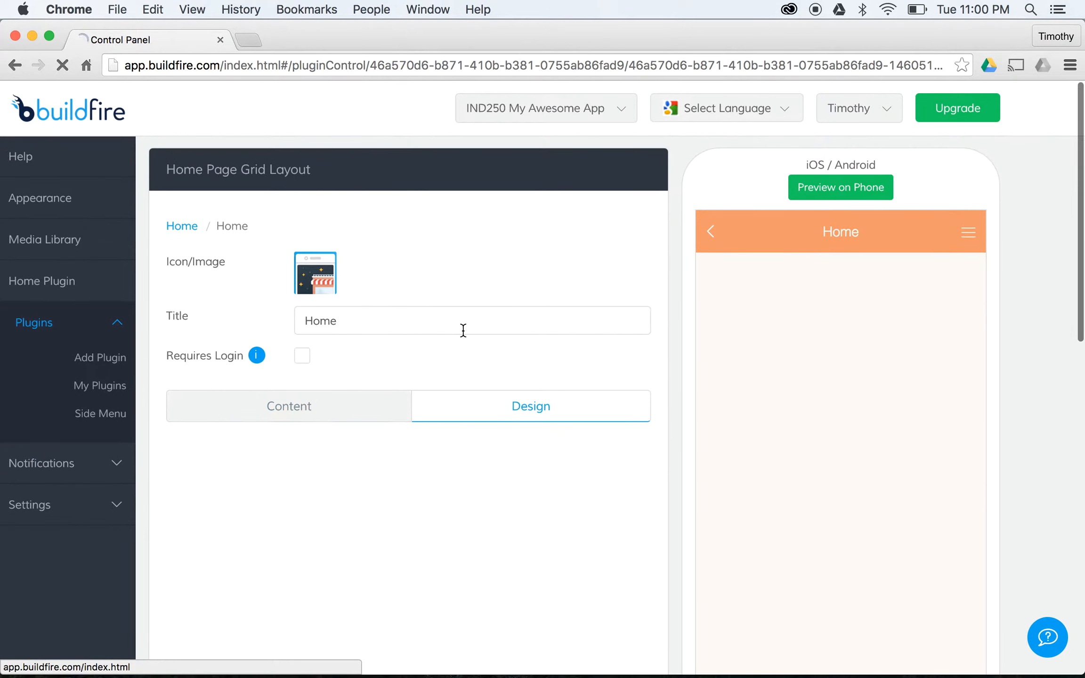
scroll(463, 332, "down", 5)
scroll(463, 331, "down", 2)
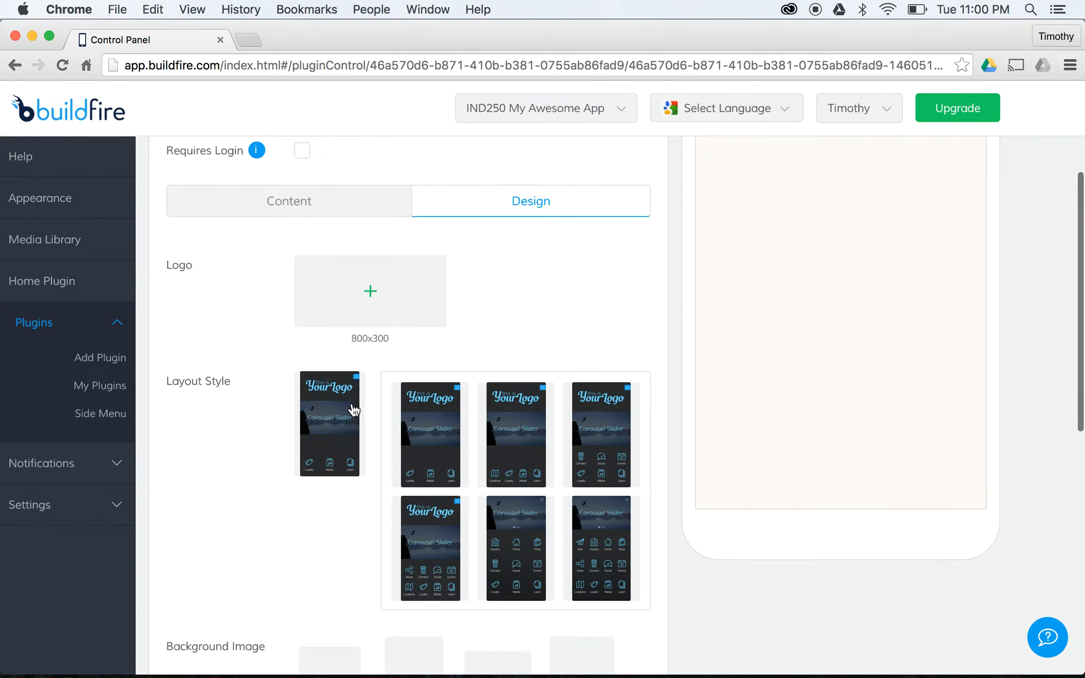
scroll(464, 396, "down", 5)
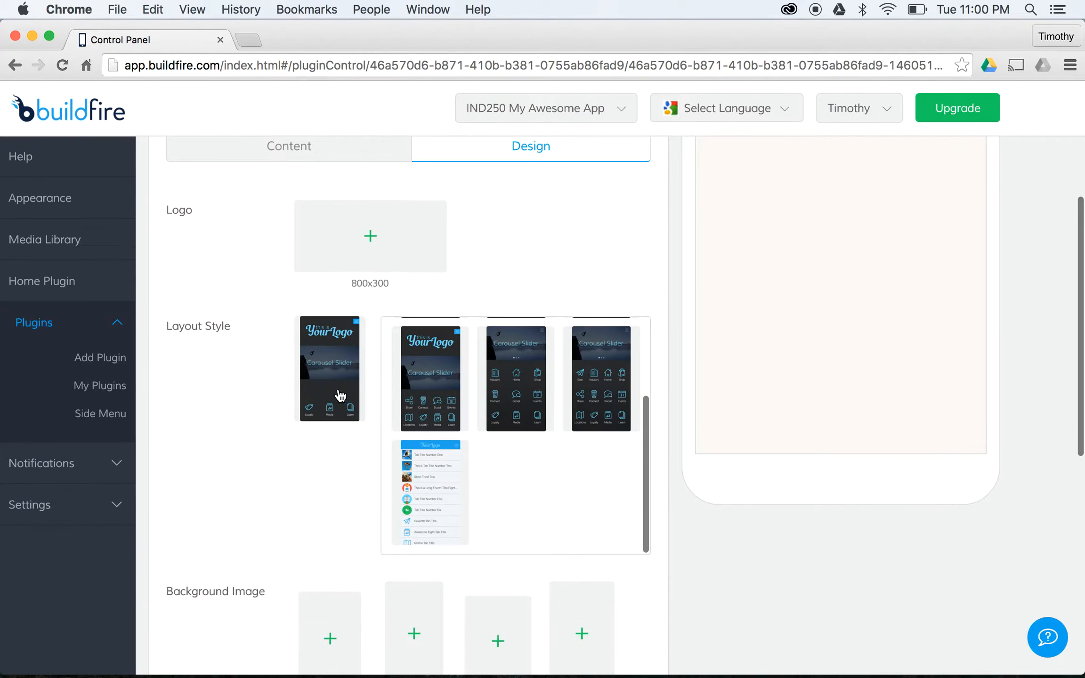
scroll(330, 372, "down", 4)
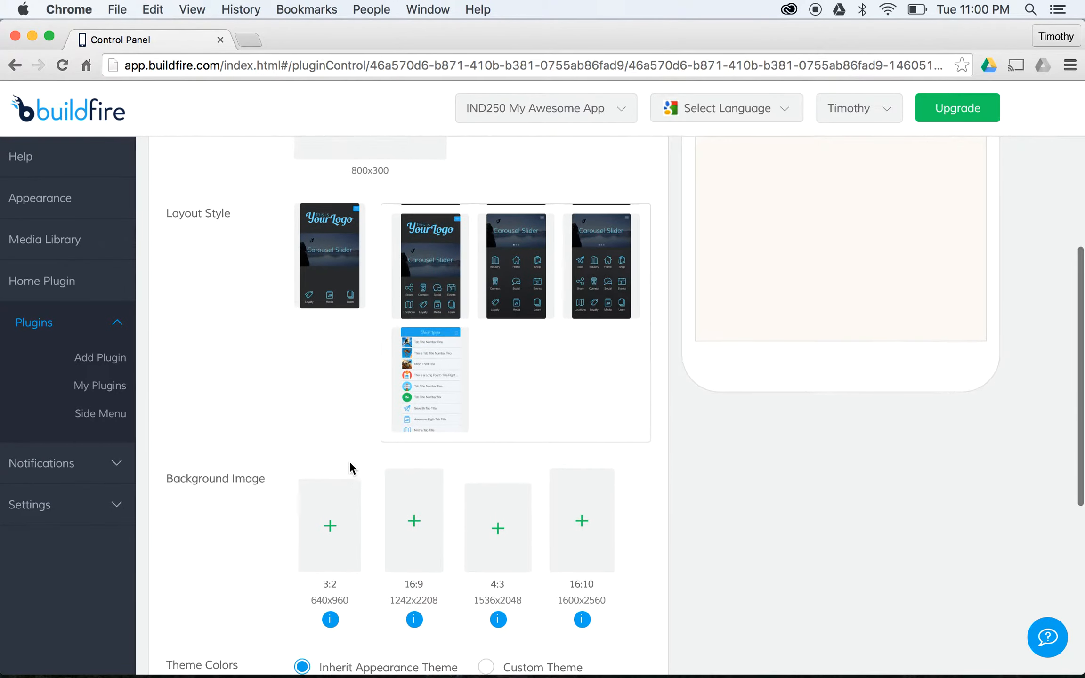
scroll(349, 467, "down", 5)
scroll(349, 468, "up", 15)
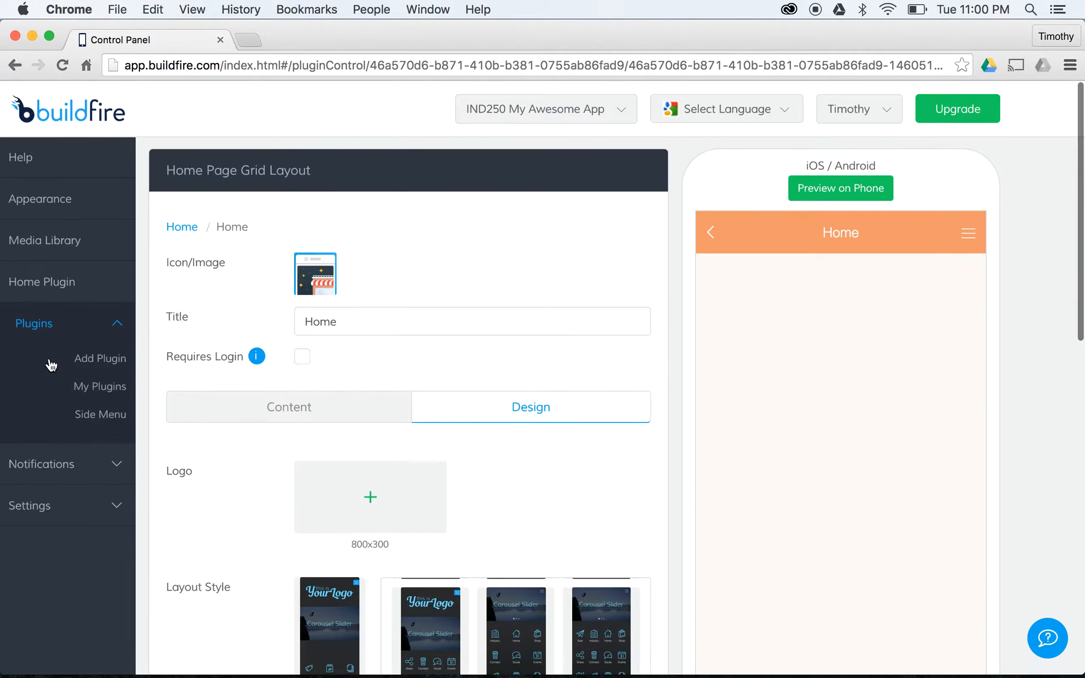
left_click(105, 391)
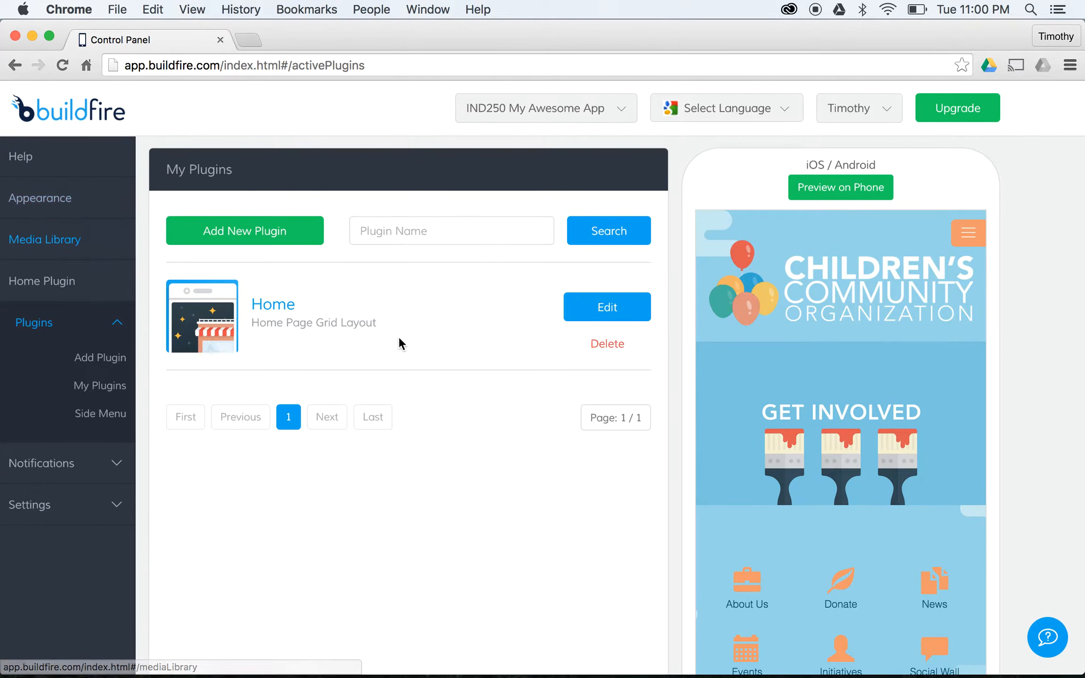
- Make Home the app's home plugin and rename the app to My Awesome App
left_click(93, 201)
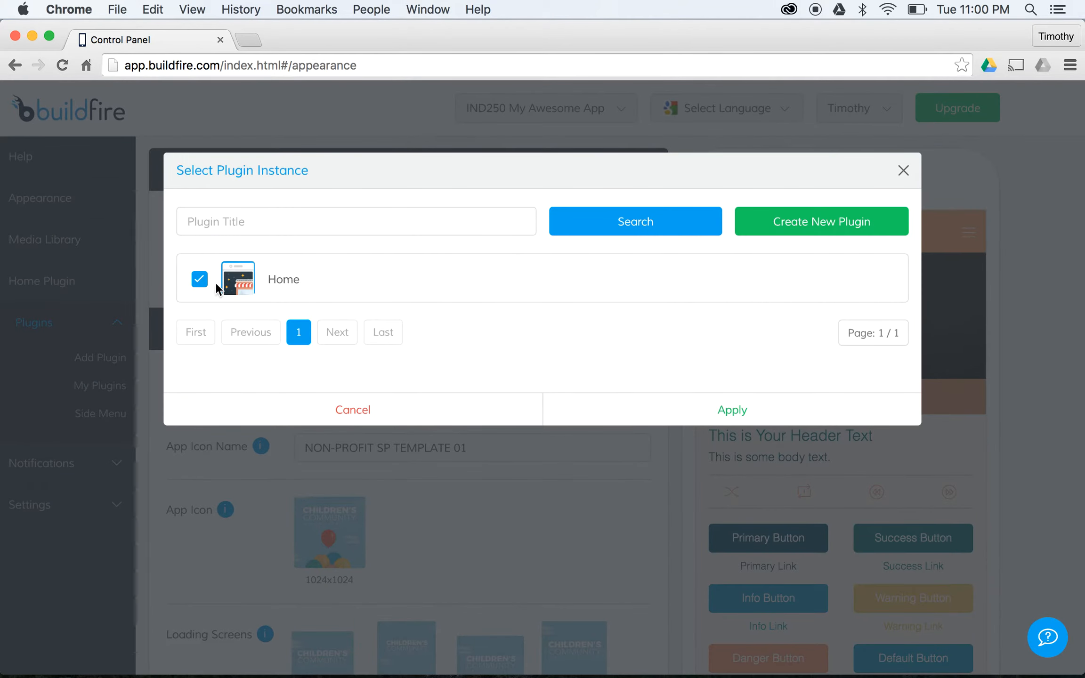
left_click(760, 408)
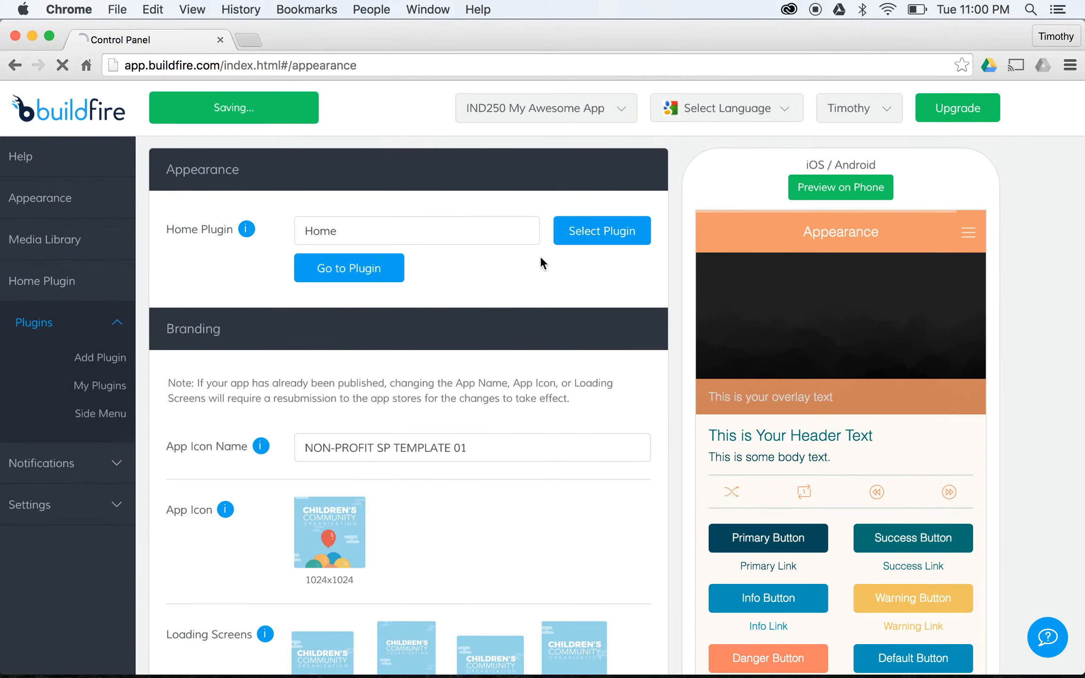
triple_click(412, 432)
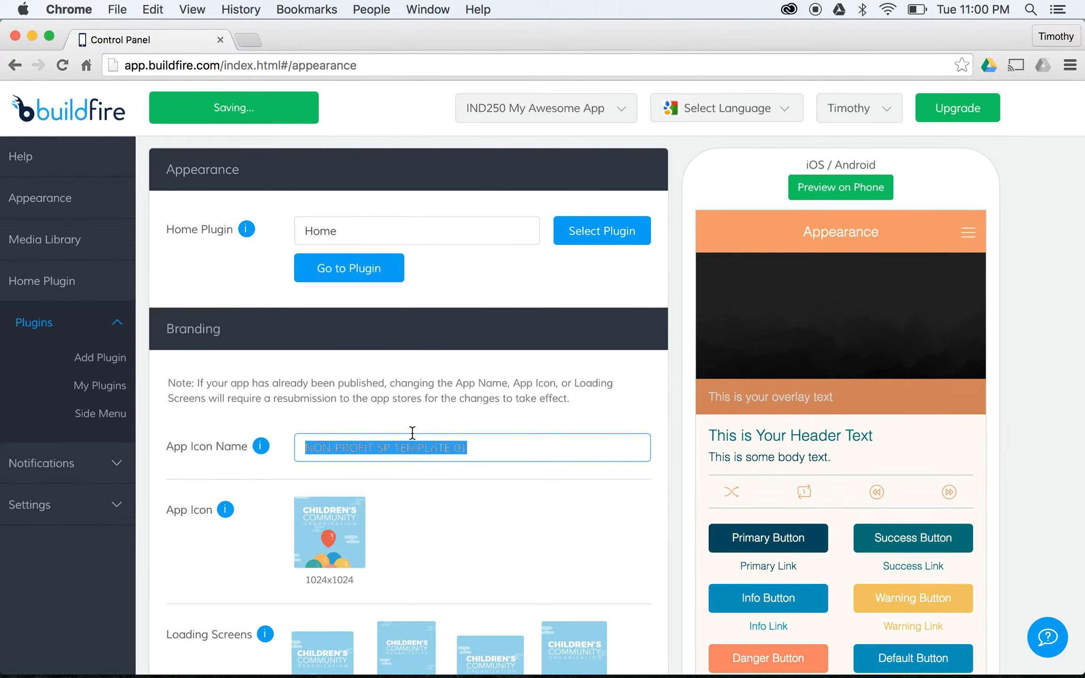
type("My Awesome App")
left_click(446, 422)
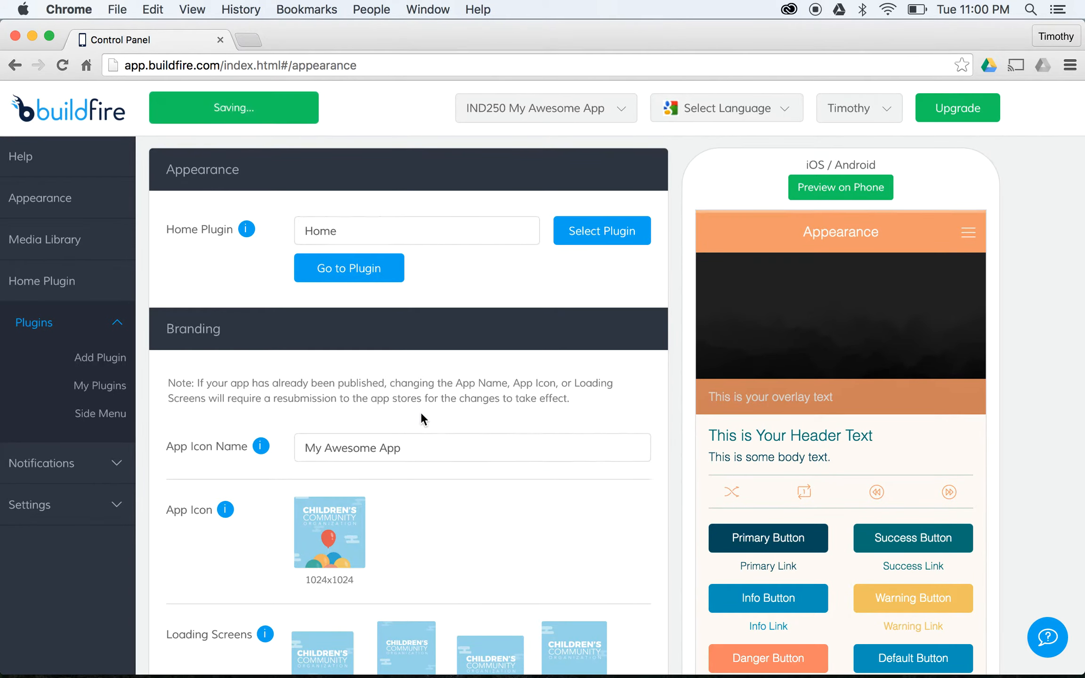
scroll(416, 412, "down", 3)
scroll(416, 413, "down", 1)
- Upload MyAwesomeLogo.png and set the Awesome Logo as the app icon
left_click(333, 396)
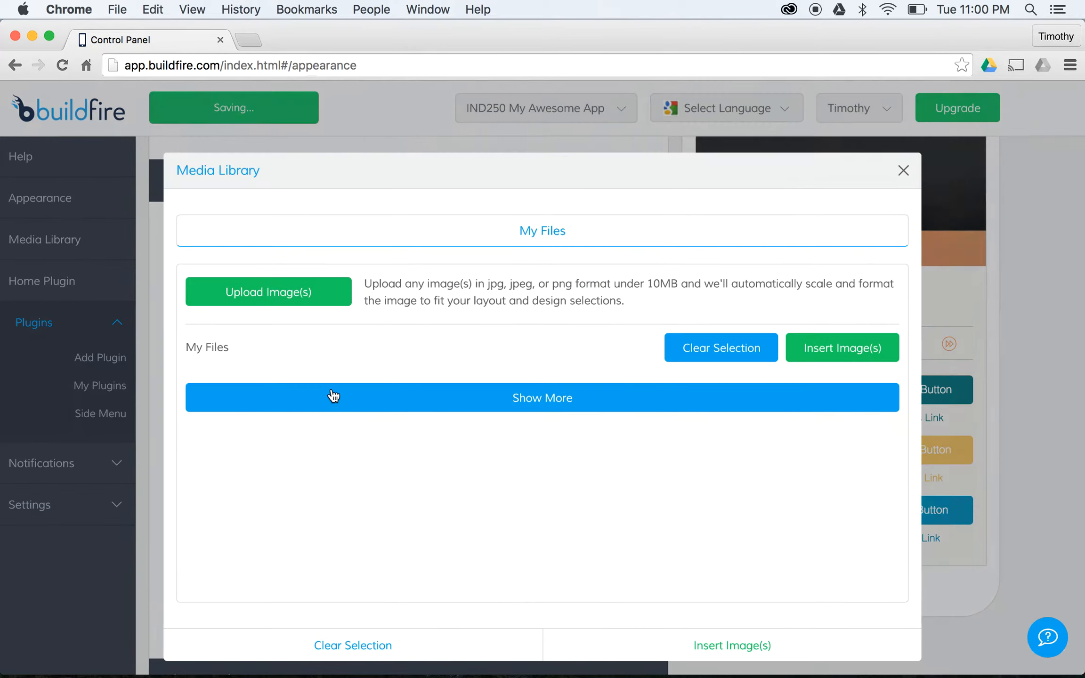
left_click(262, 304)
double_click(501, 241)
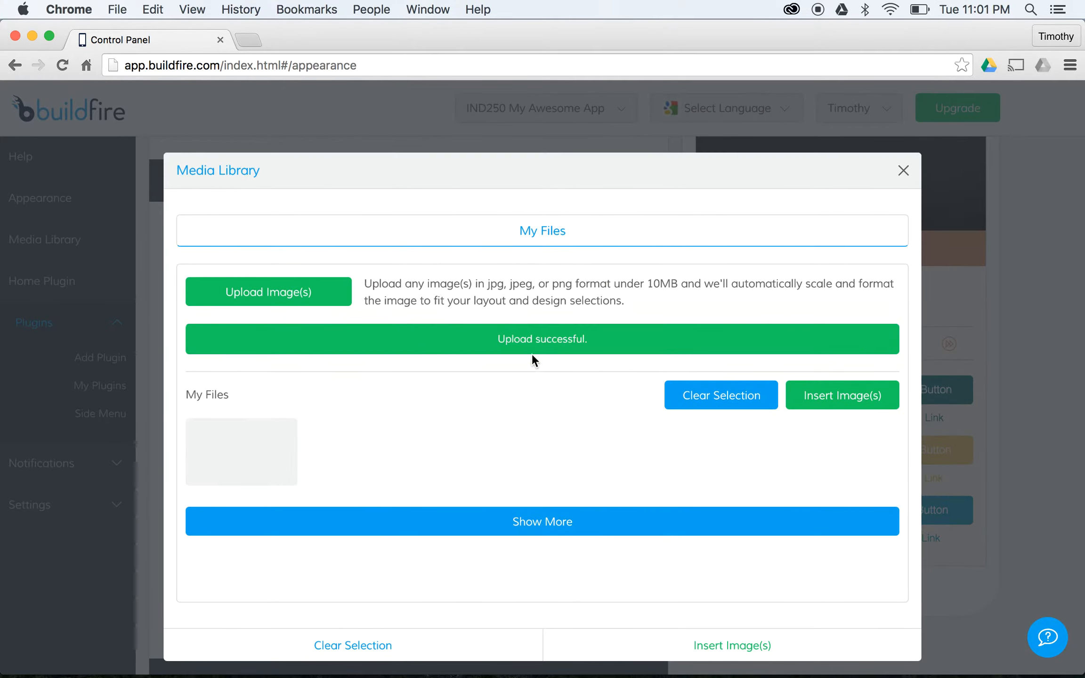
left_click(243, 445)
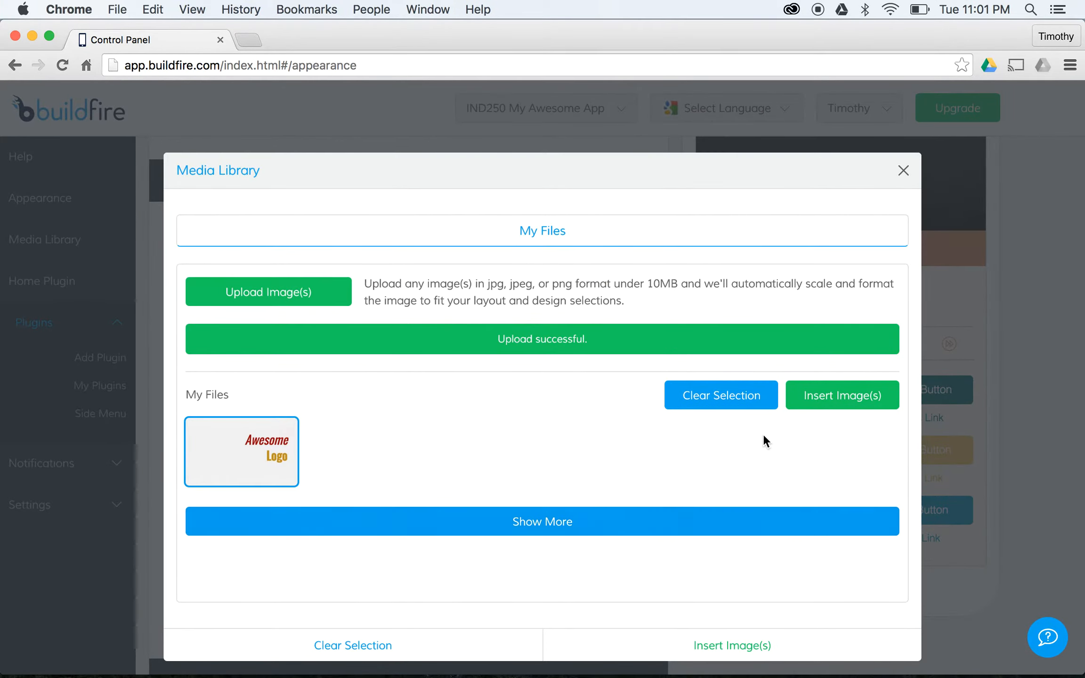
left_click(806, 399)
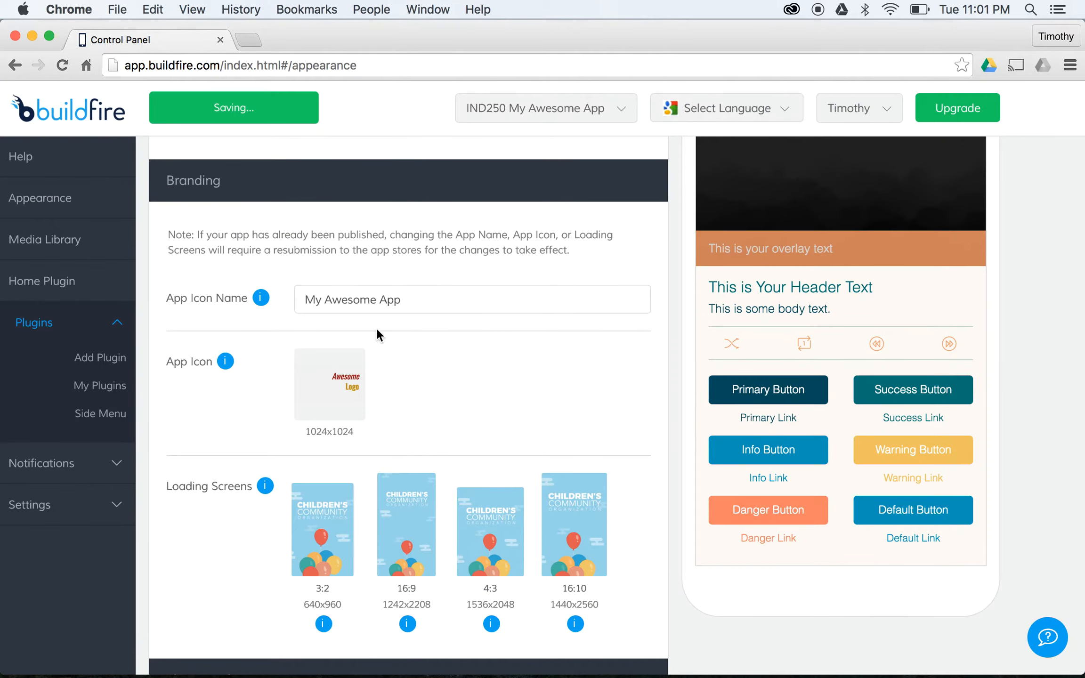
scroll(372, 329, "down", 1)
scroll(363, 335, "down", 1)
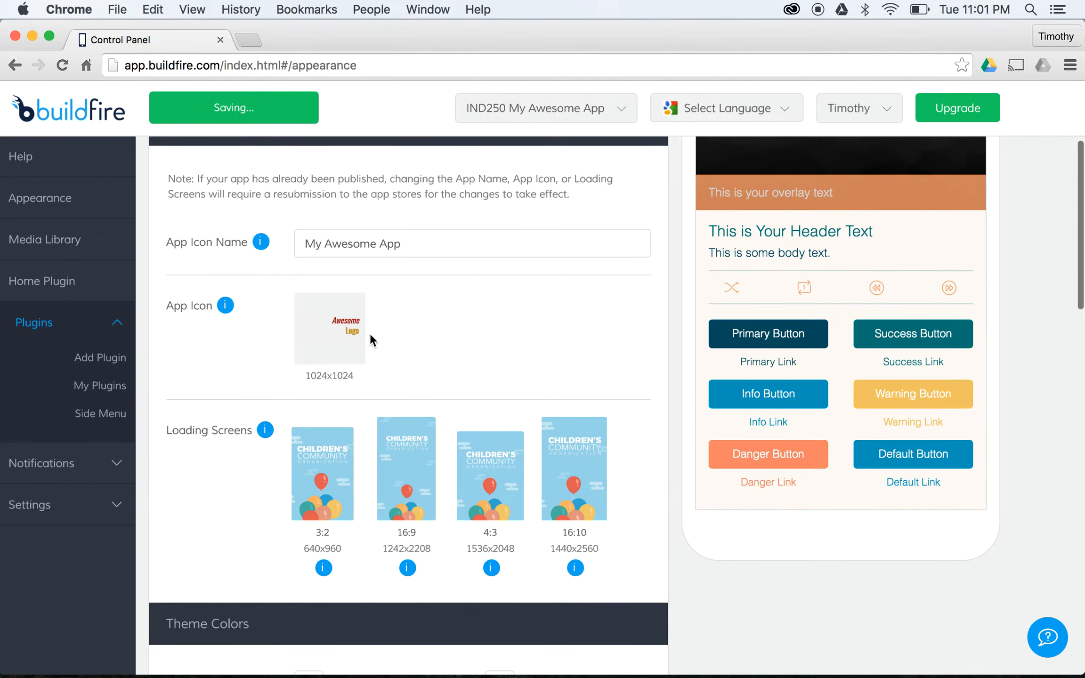
left_click(328, 481)
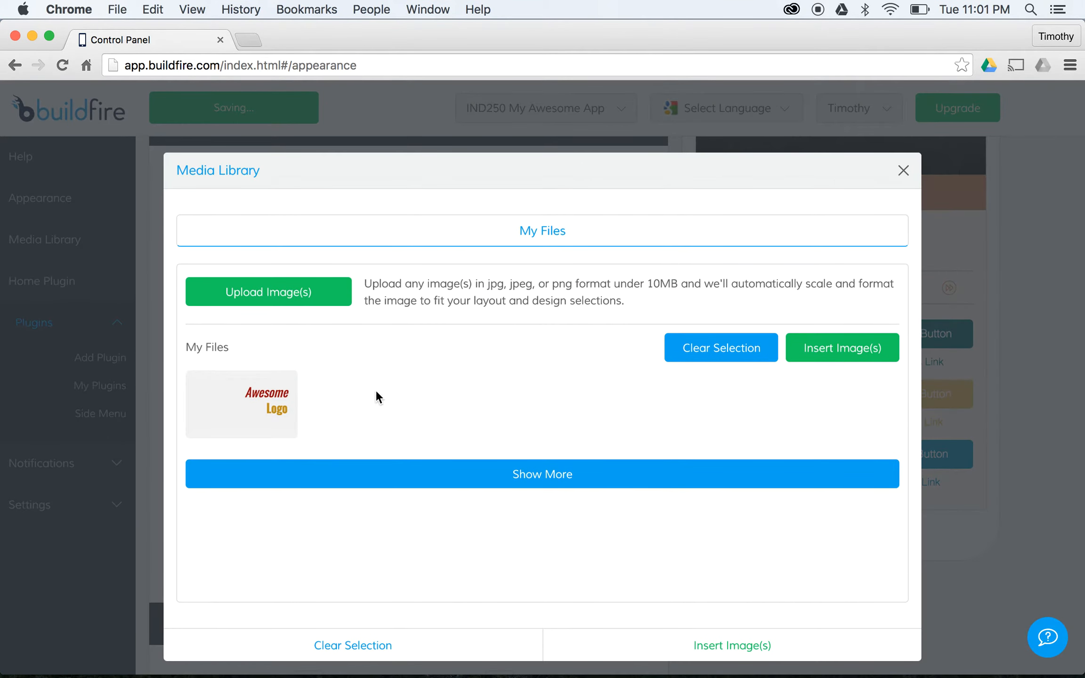
- Put the Awesome Logo on the 3:2, 16:9, 4:3 and 16:10 loading screens
left_click(188, 414)
left_click(859, 357)
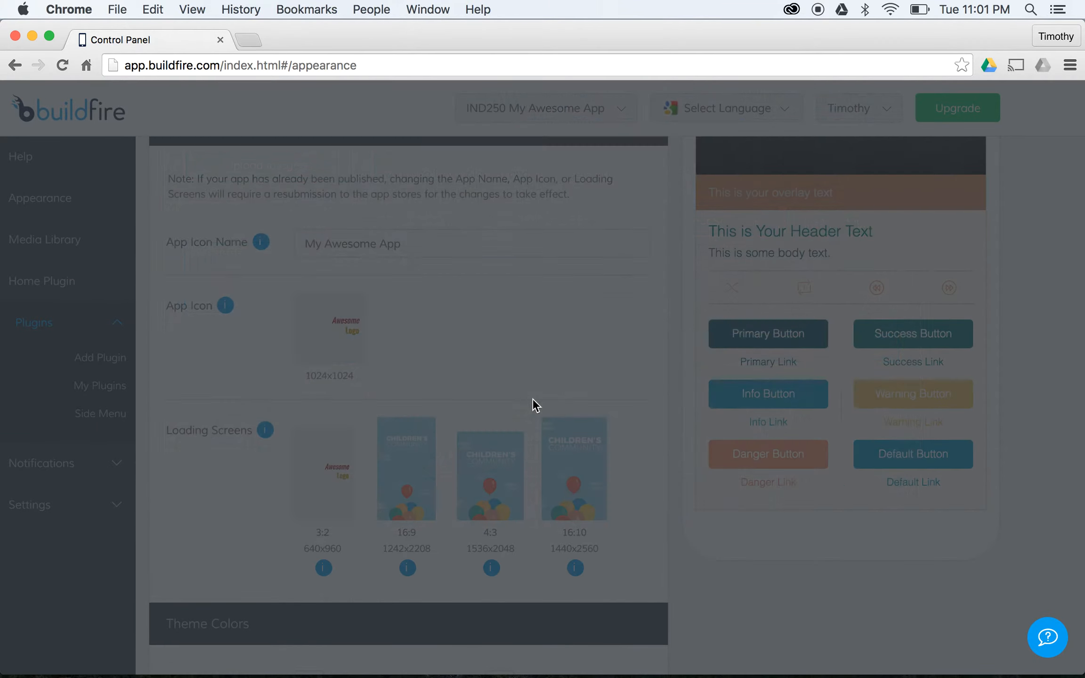
left_click(381, 414)
left_click(283, 381)
left_click(836, 349)
left_click(515, 426)
left_click(240, 403)
left_click(836, 348)
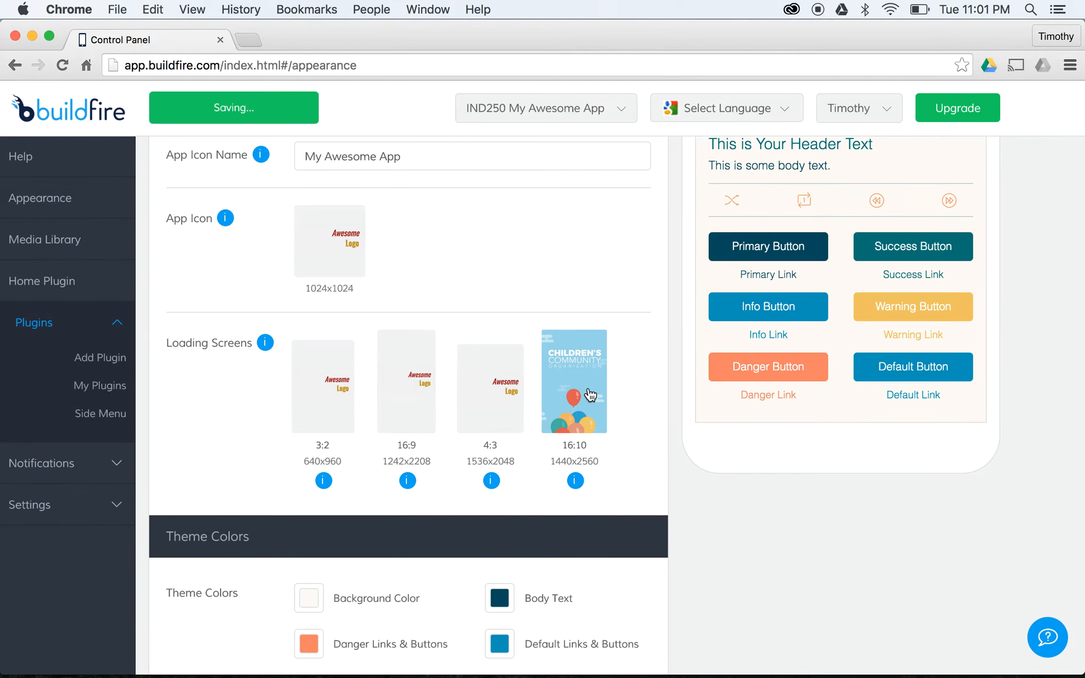
left_click(329, 346)
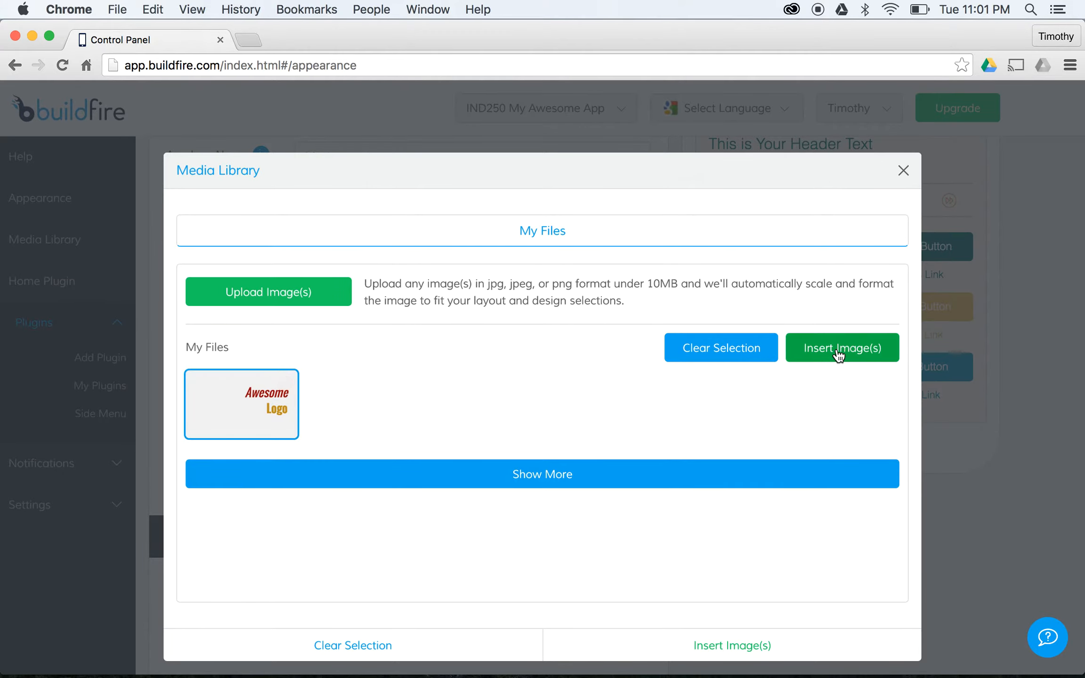
left_click(836, 351)
- Reapply Home as the app's home plugin
scroll(561, 277, "down", 4)
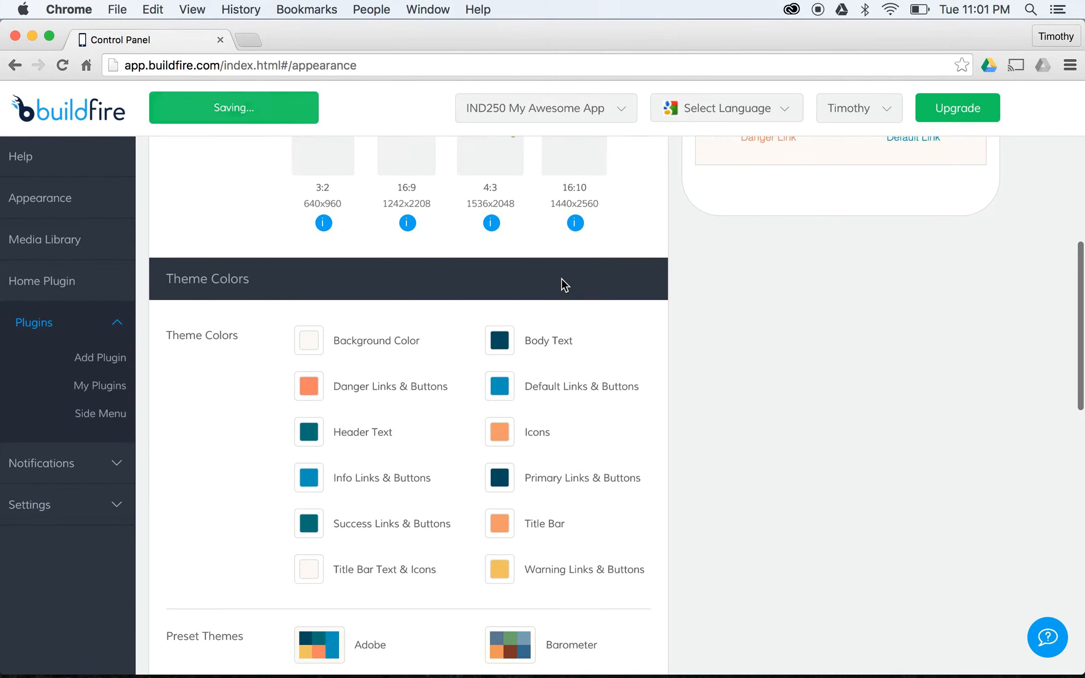
scroll(563, 284, "up", 9)
scroll(492, 273, "down", 10)
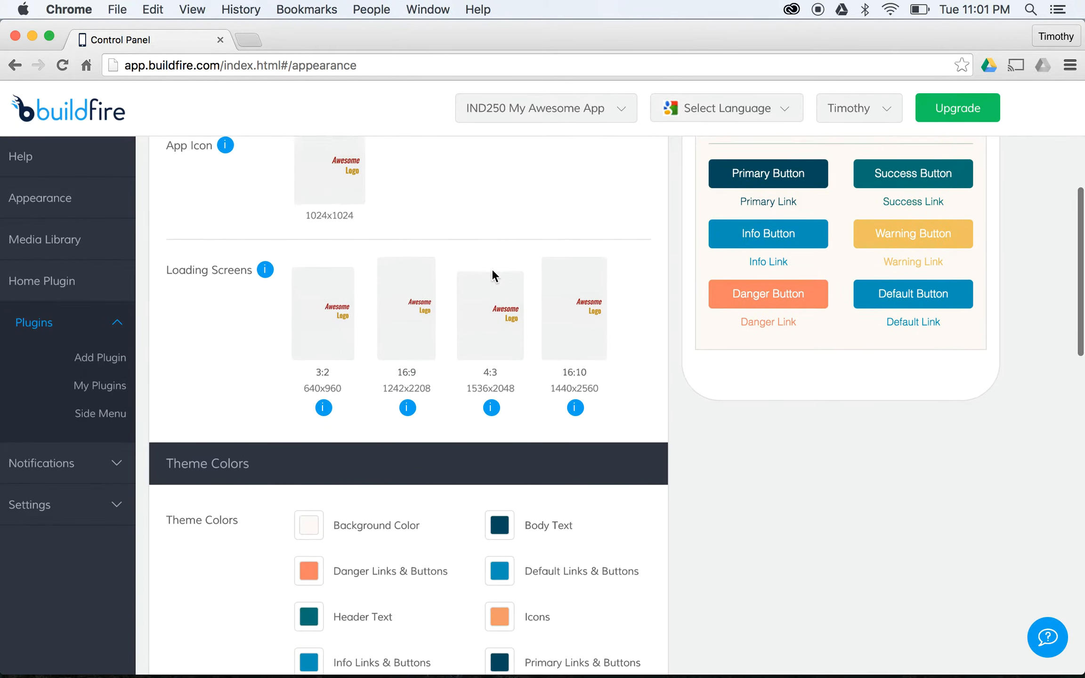
scroll(492, 273, "up", 6)
scroll(493, 278, "up", 10)
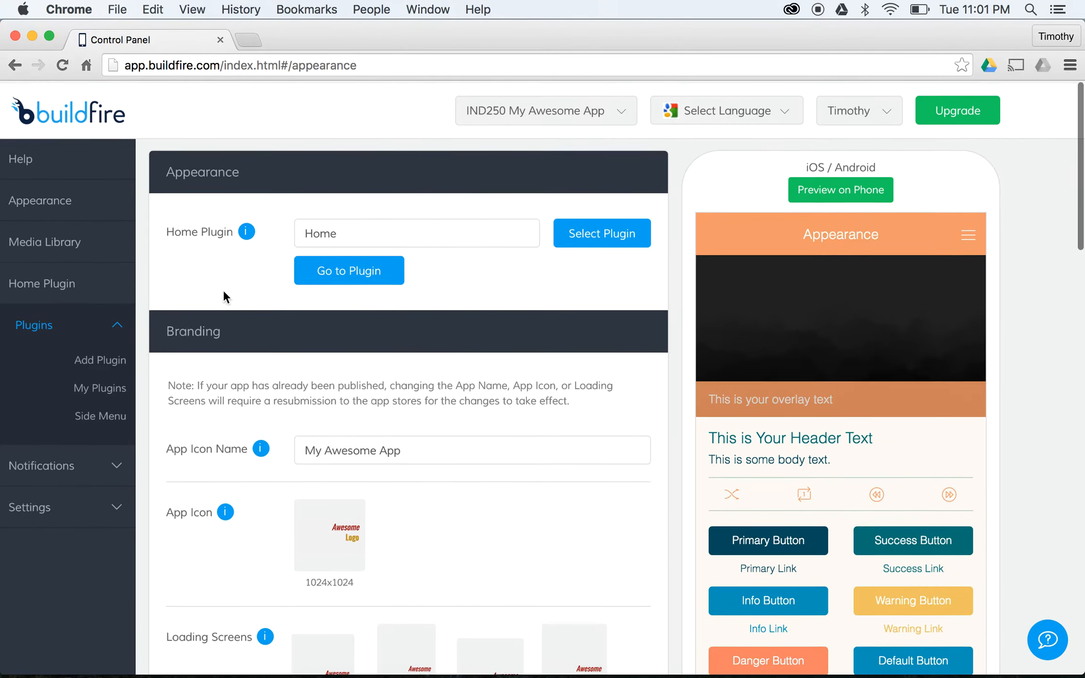
left_click(600, 232)
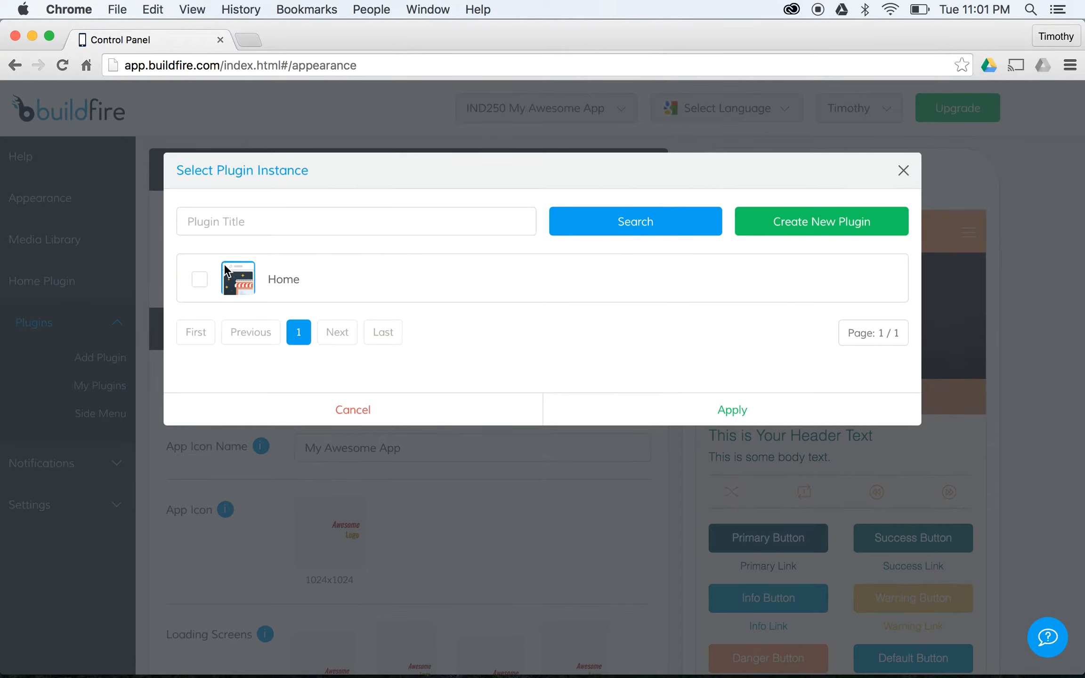
left_click(434, 220)
type("h")
left_click(746, 409)
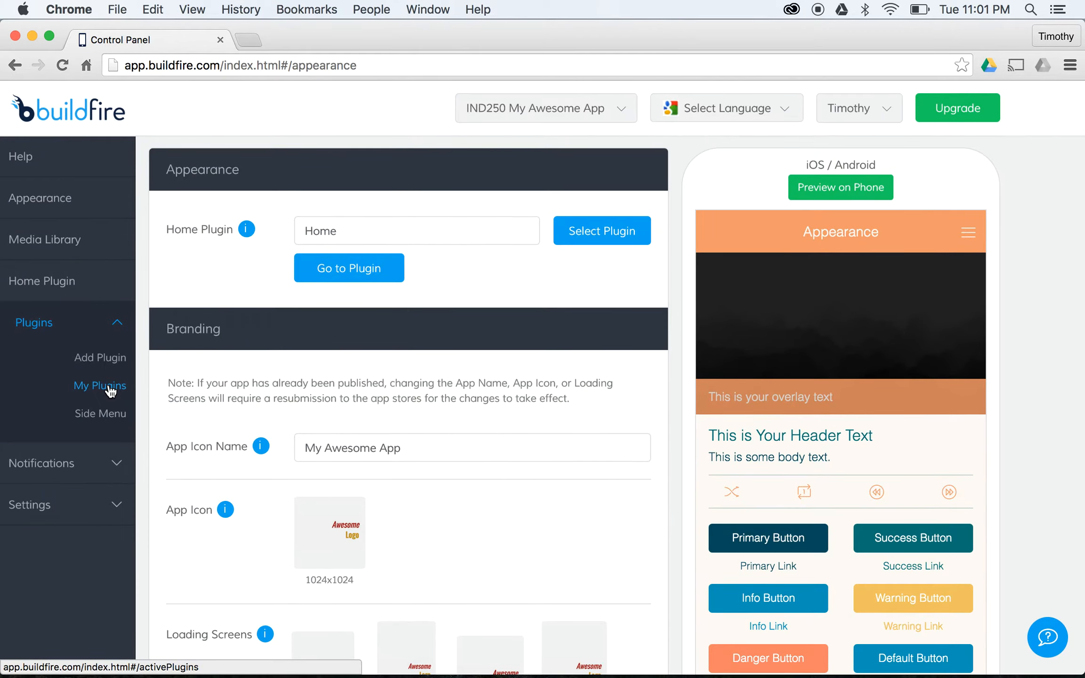
- Open the Home plugin's home page design options
left_click(109, 390)
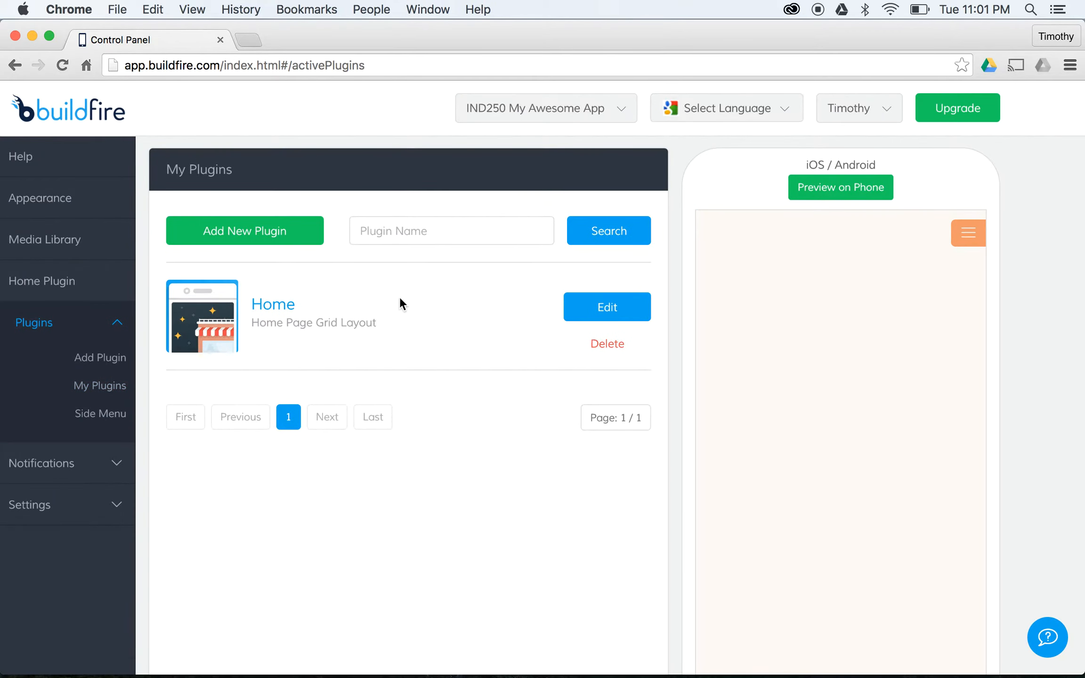
left_click(606, 307)
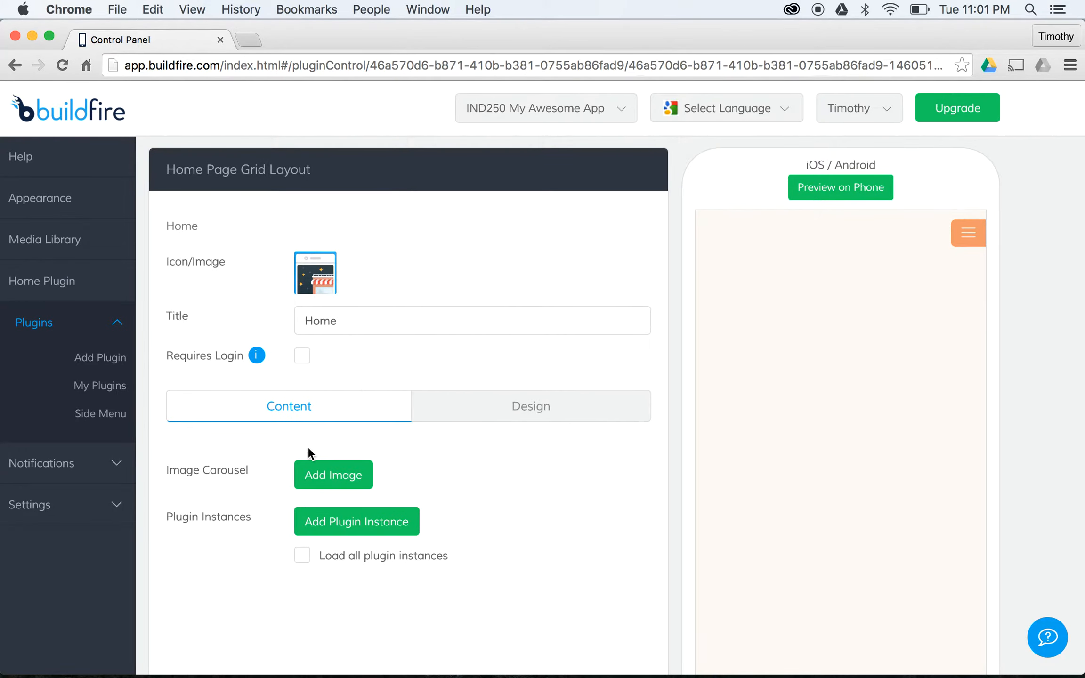
scroll(702, 280, "down", 2)
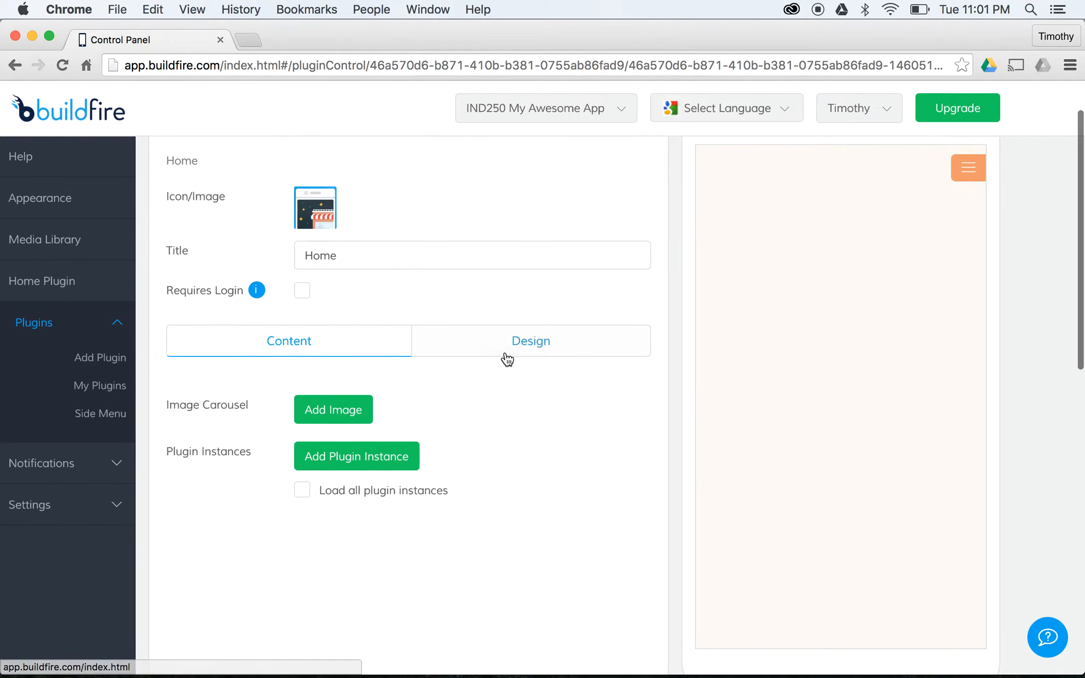
left_click(530, 339)
- Set the Awesome Logo as the Home page's design logo
scroll(391, 353, "down", 4)
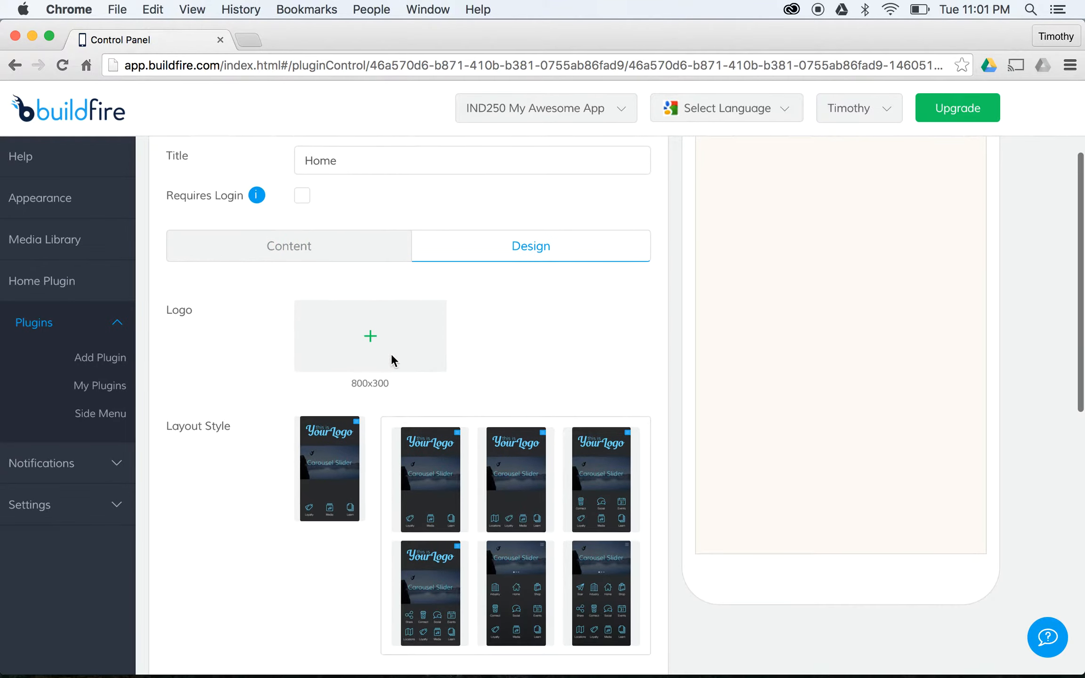
left_click(368, 333)
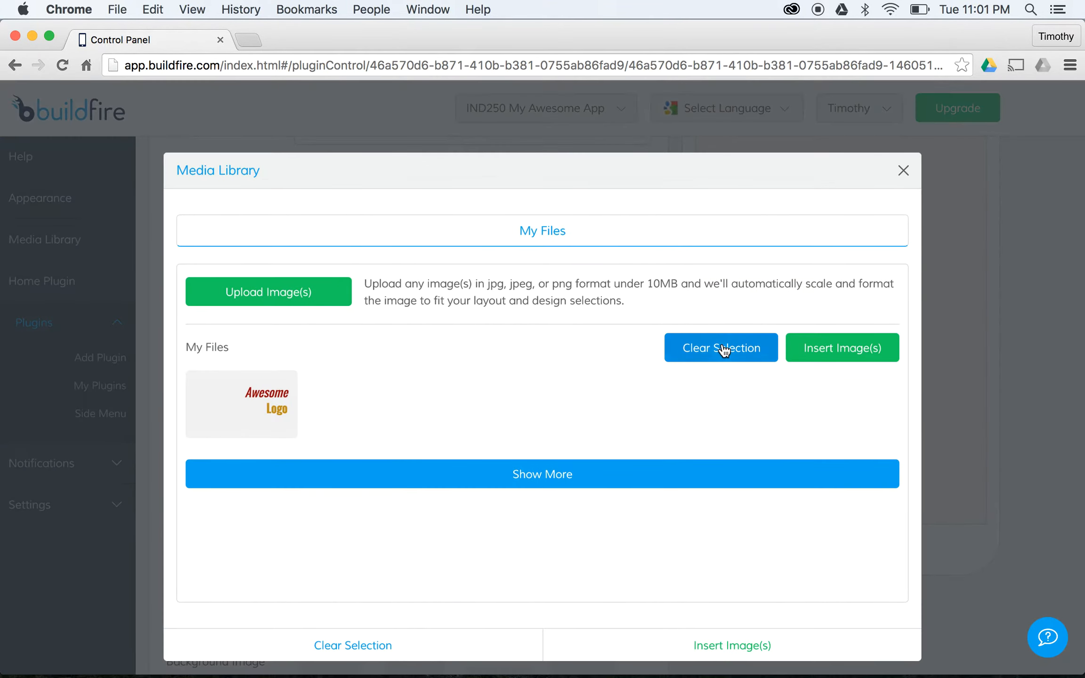
left_click(215, 400)
left_click(848, 348)
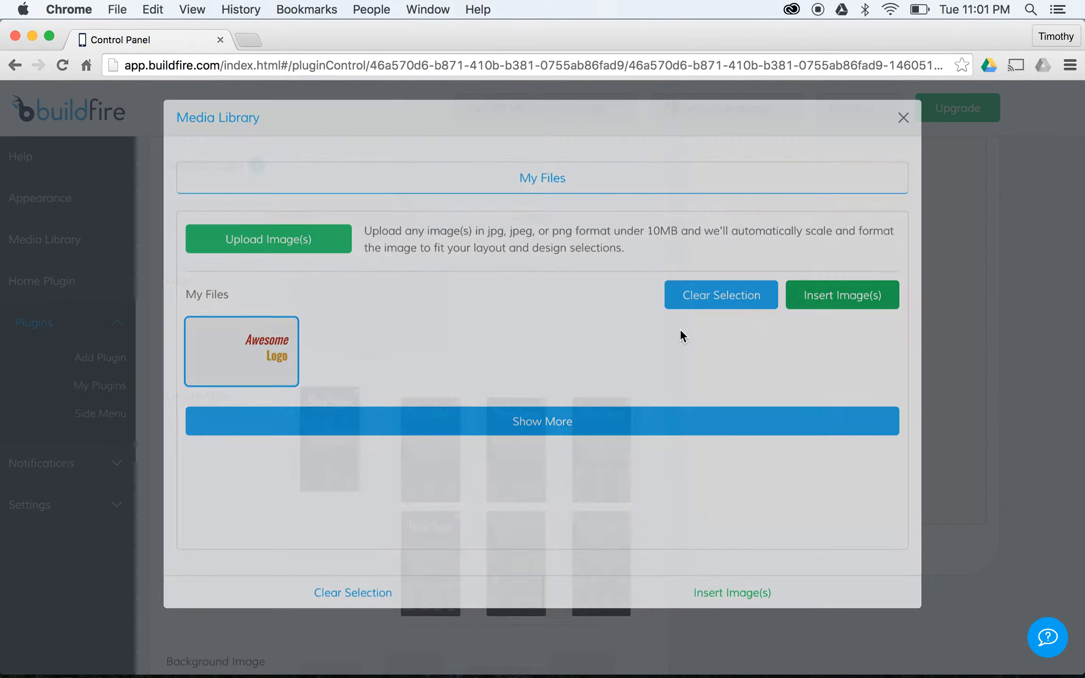
scroll(504, 320, "up", 4)
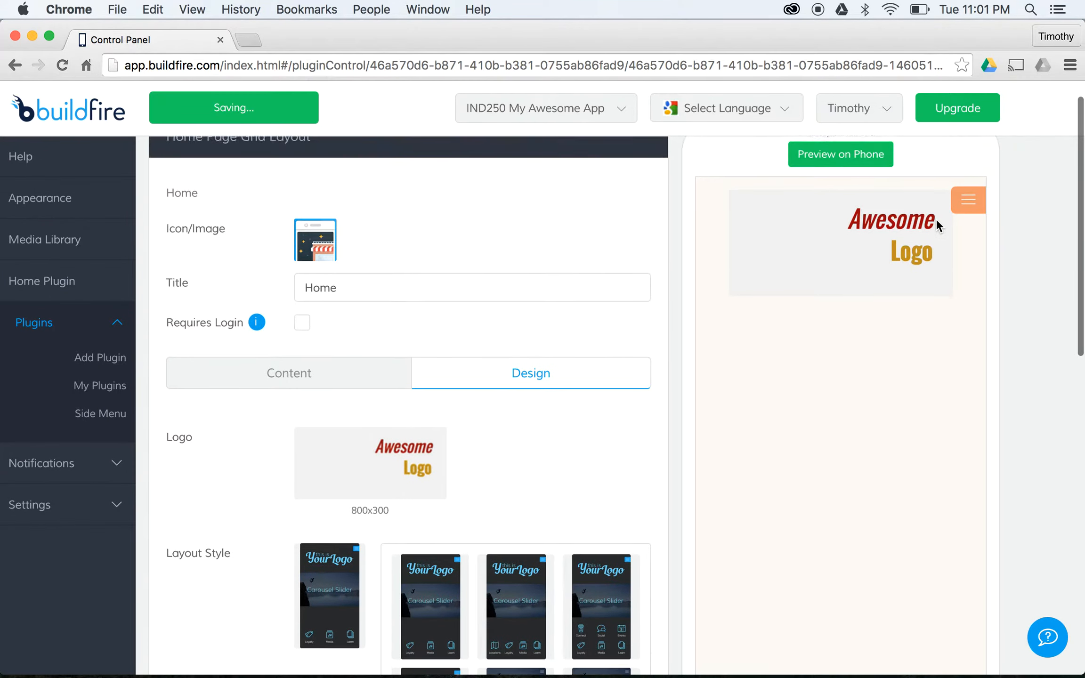
scroll(936, 221, "up", 1)
scroll(724, 315, "down", 8)
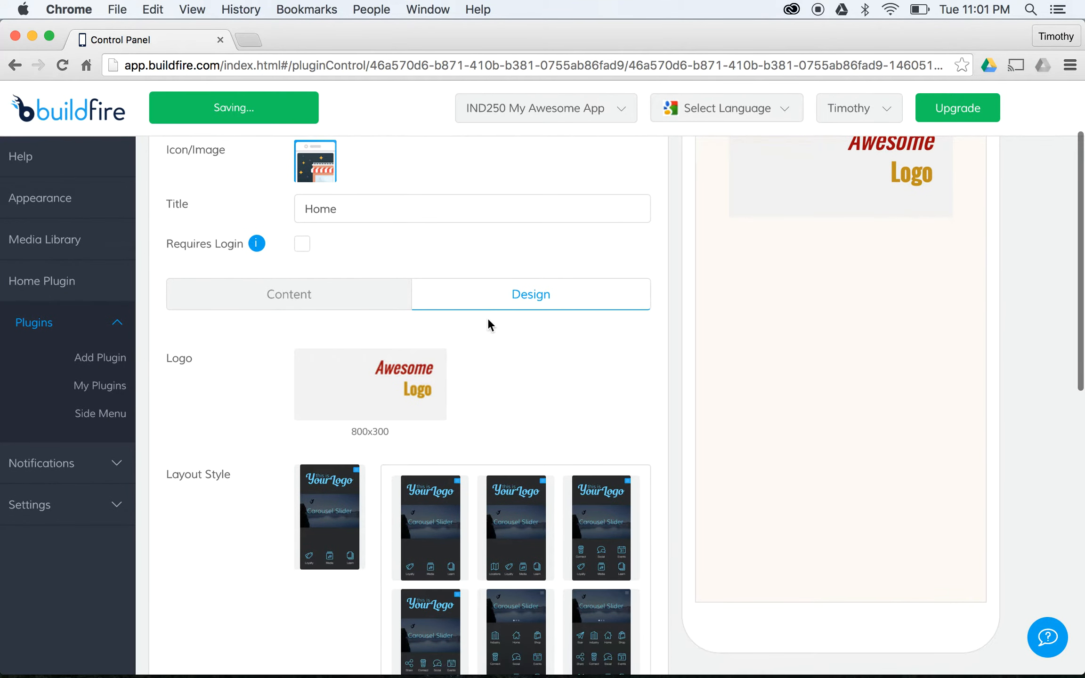
scroll(488, 318, "down", 3)
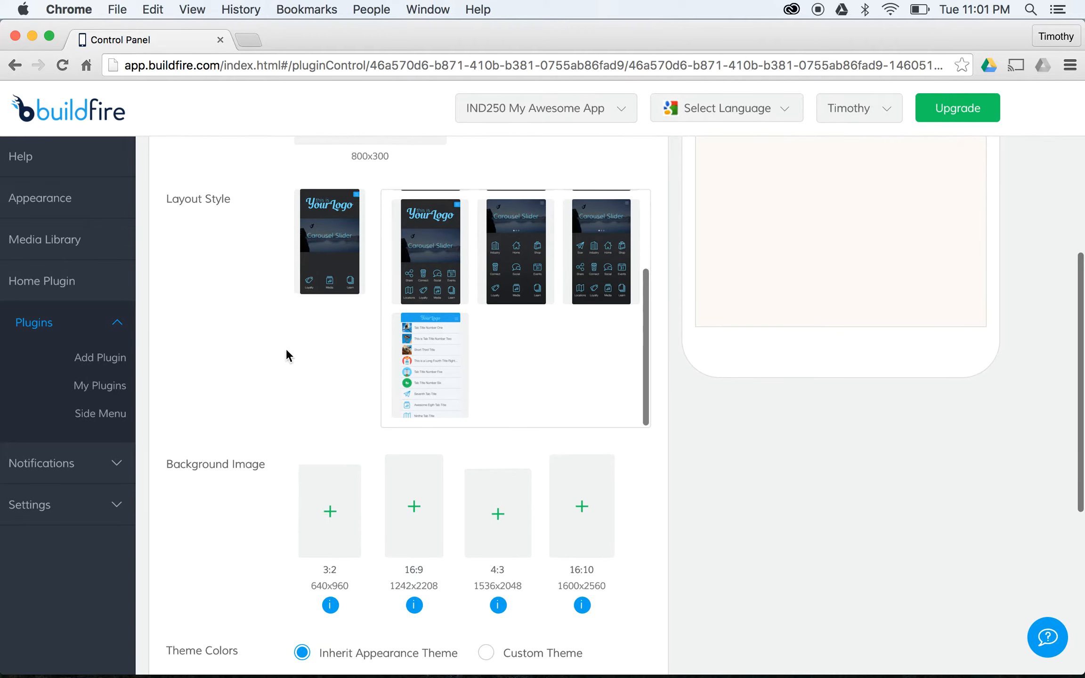
scroll(285, 348, "down", 4)
scroll(306, 329, "up", 10)
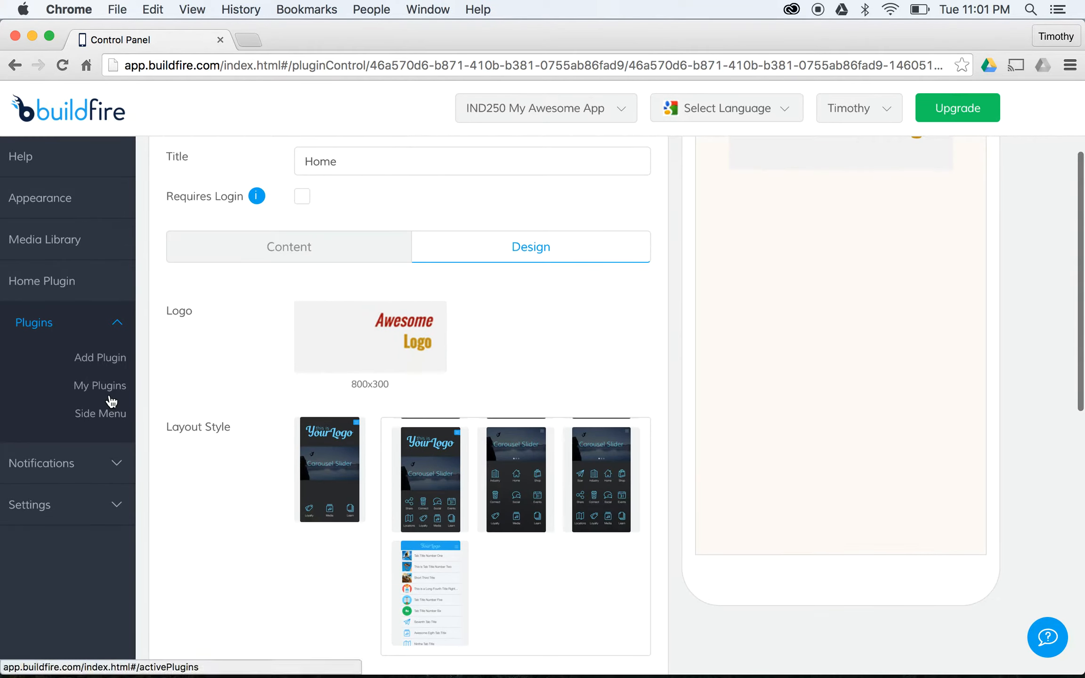
left_click(97, 385)
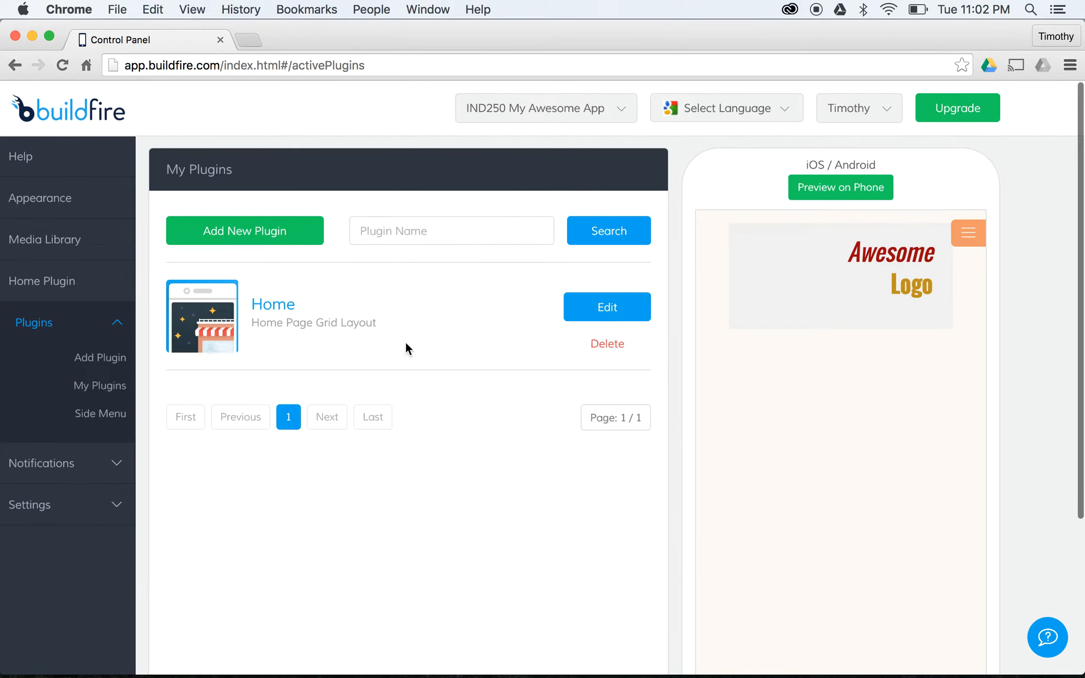
- Search the Add Plugin catalogue for the Sheets plugin
left_click(275, 235)
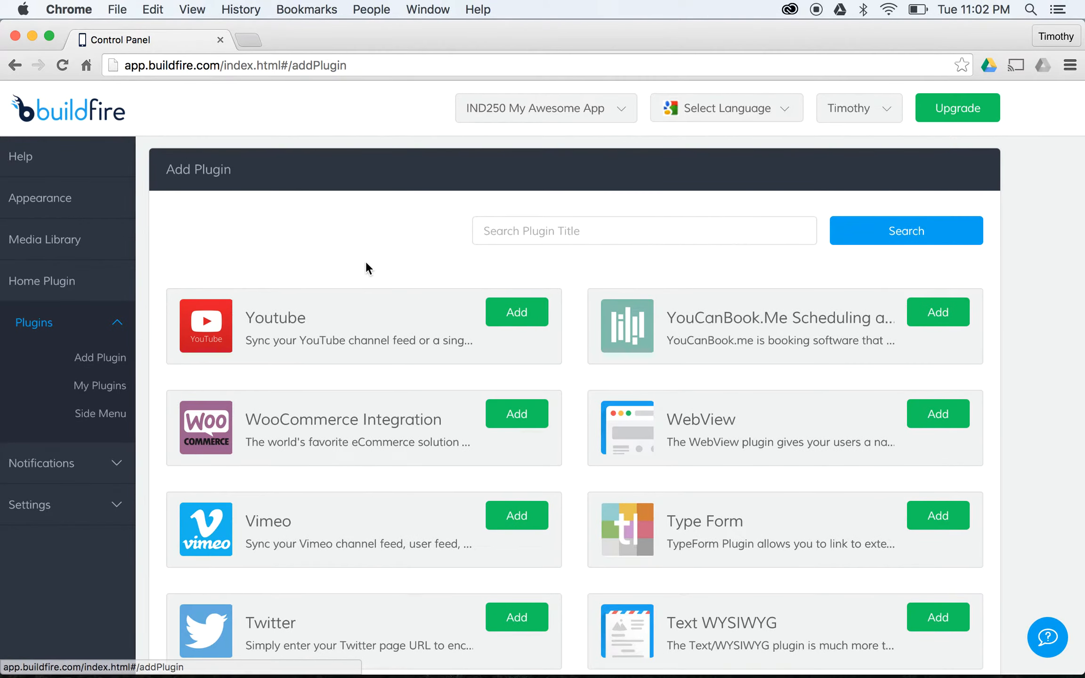
scroll(366, 263, "down", 5)
scroll(368, 267, "up", 5)
left_click(562, 231)
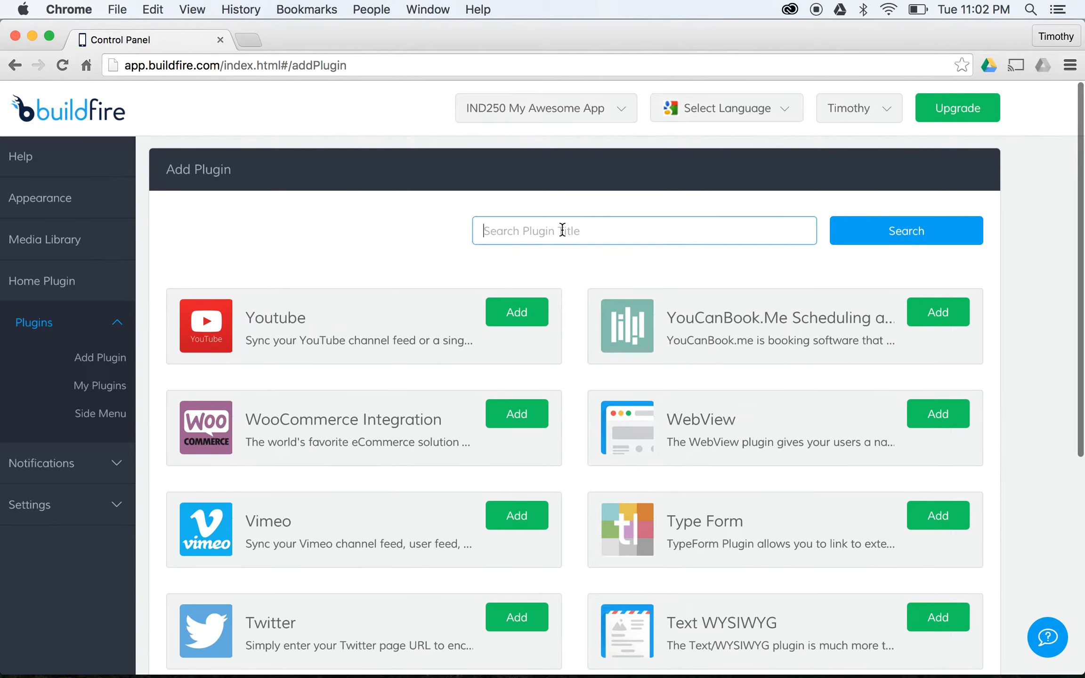
type("Sheets")
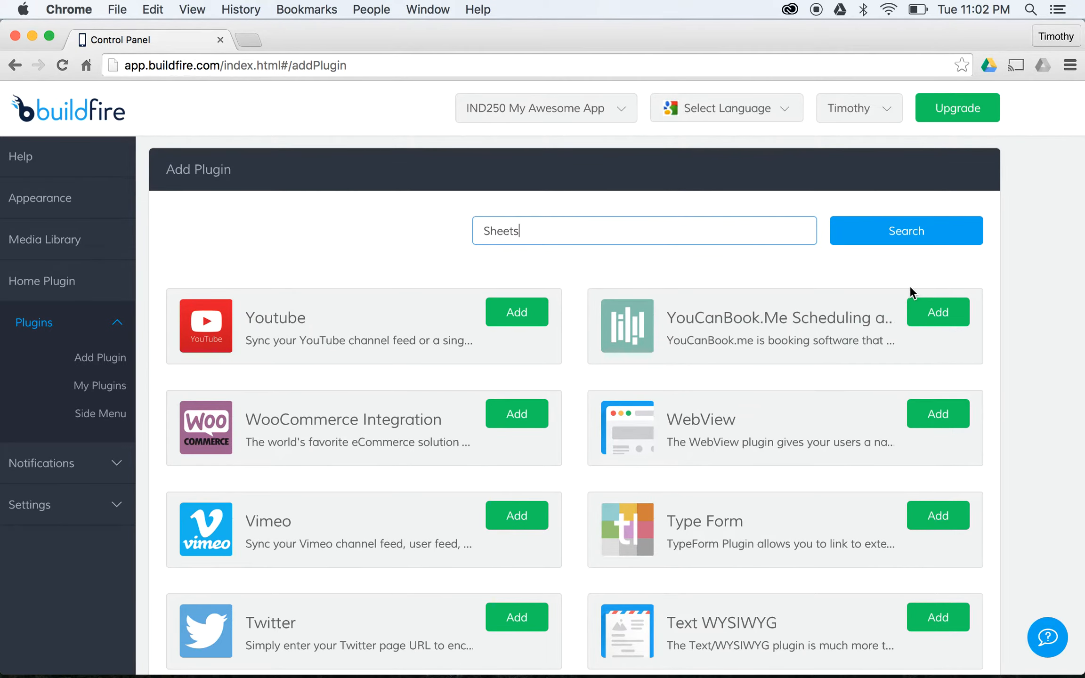
left_click(941, 234)
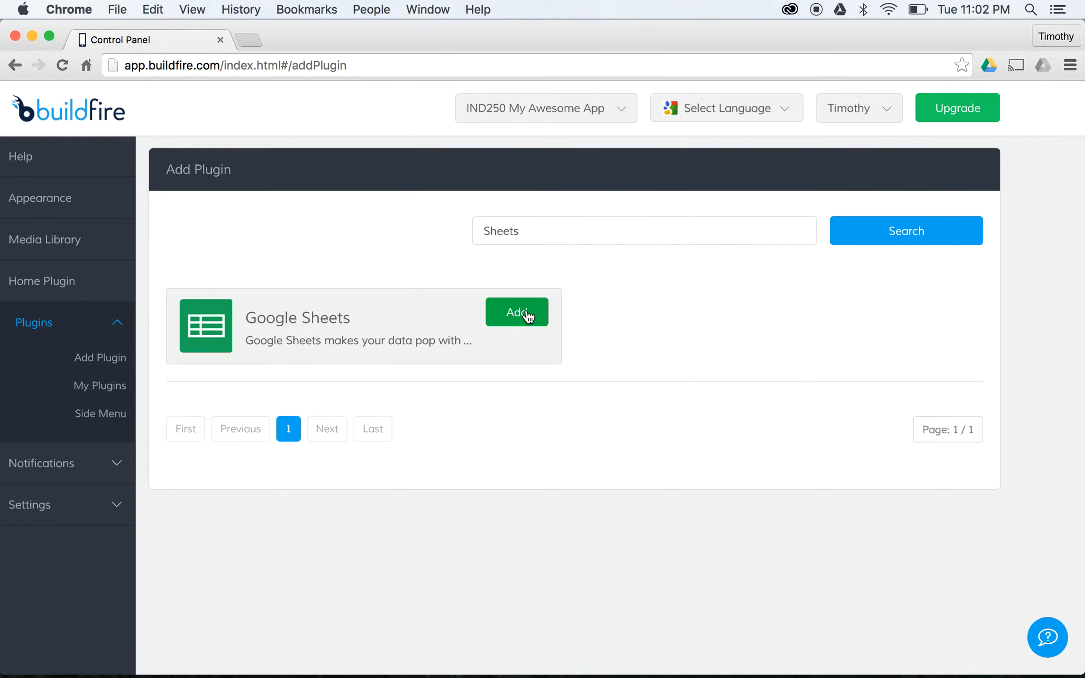
- Select cell C2 in the Health Informatics Data spreadsheet, then return to BuildFire
key("super+grave")
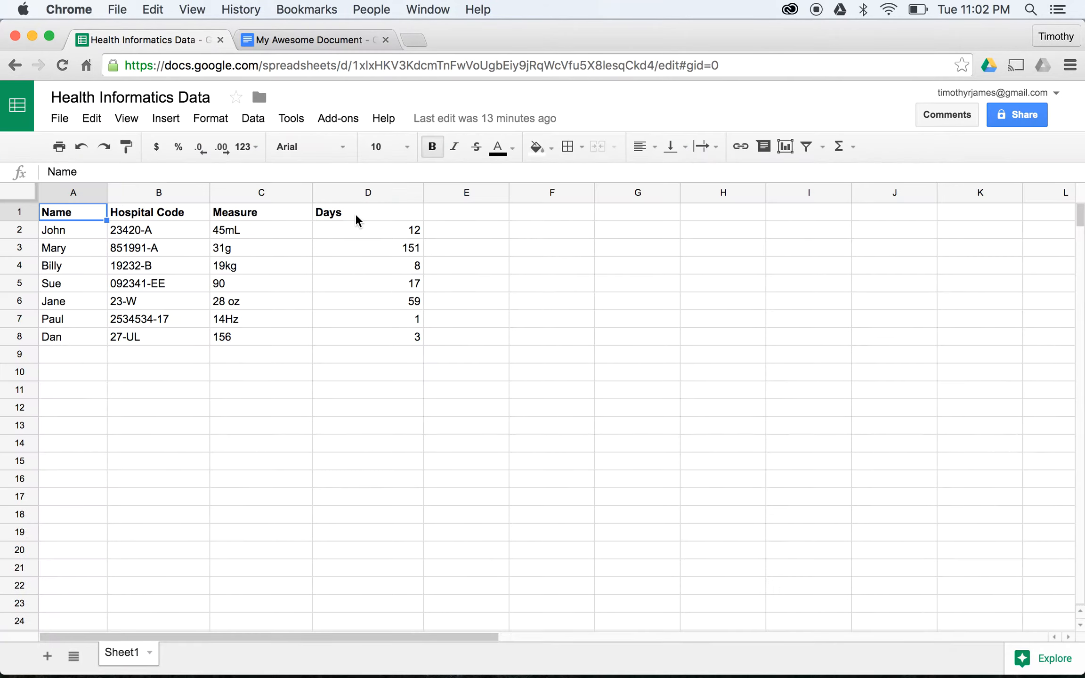
left_click(309, 227)
key("super+grave")
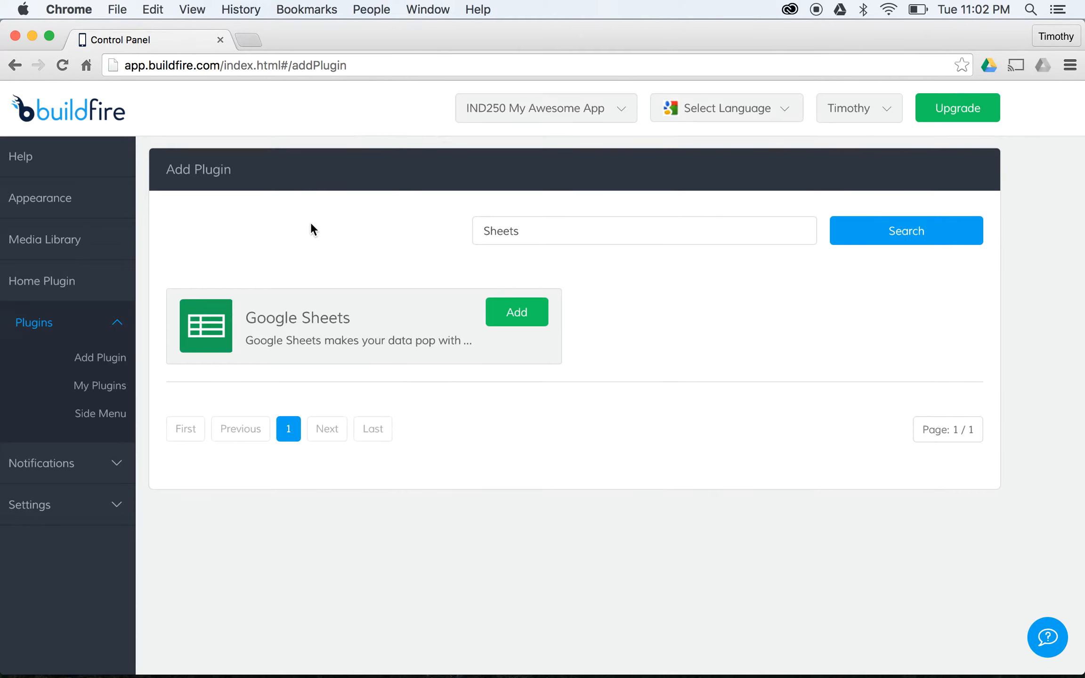
- Add a Google Sheets plugin titled 'Interesting Data'
left_click(517, 312)
left_click(492, 319)
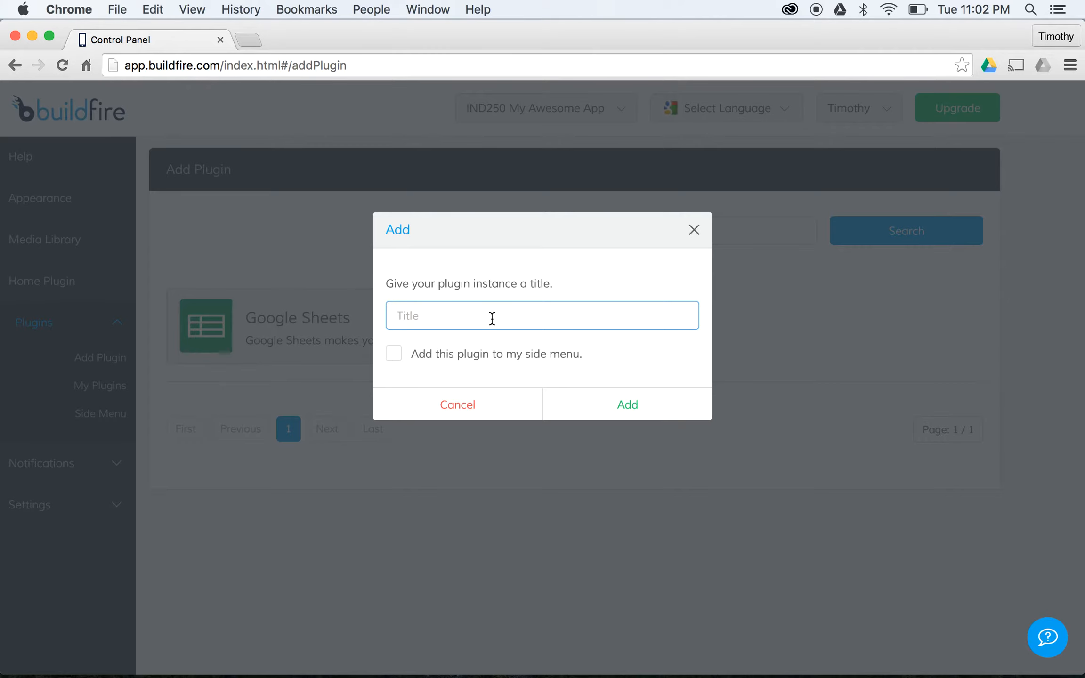
type("INterestin")
type("ting Spre")
left_click(624, 410)
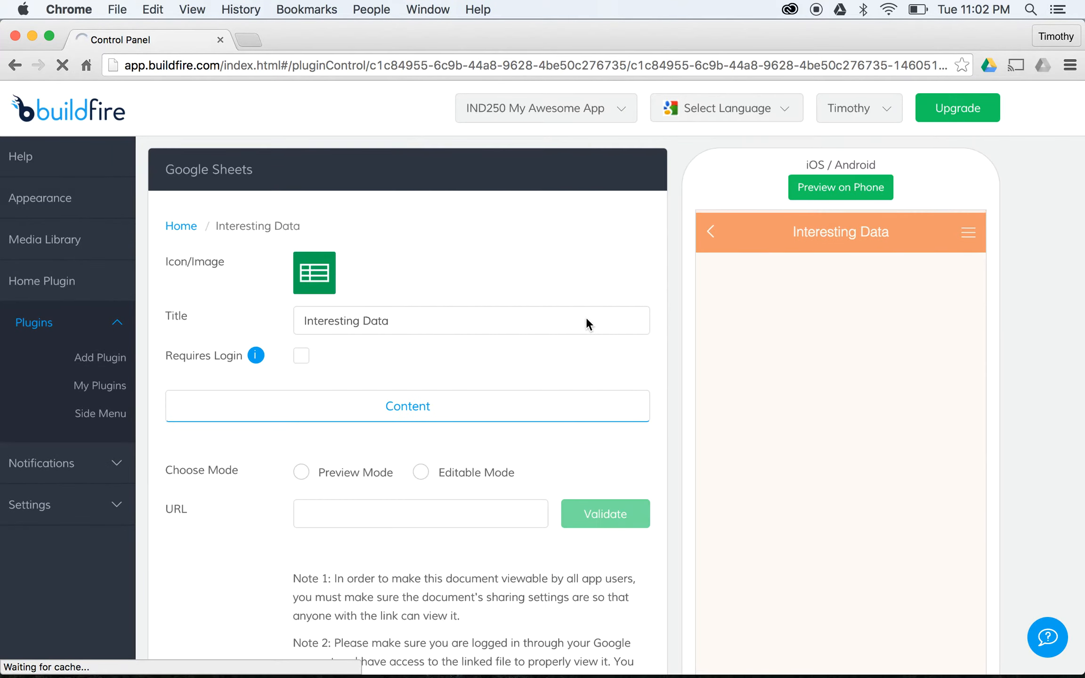
- Choose Preview Mode for the plugin and bring up the Health Informatics Data spreadsheet
scroll(472, 320, "down", 3)
left_click(404, 432)
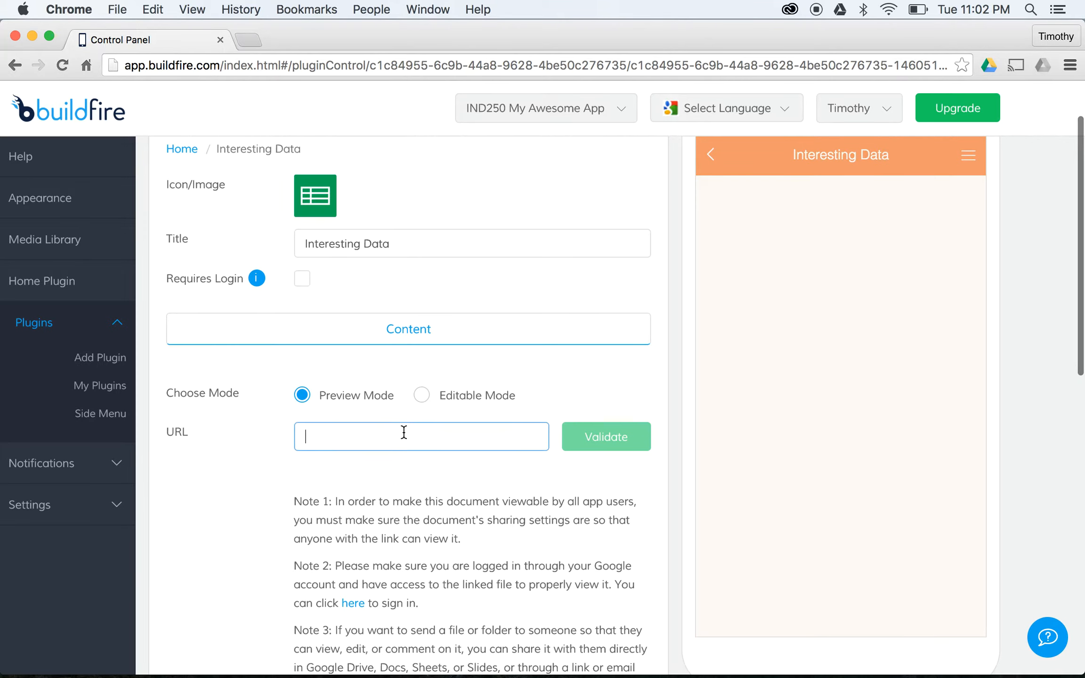
scroll(416, 431, "down", 3)
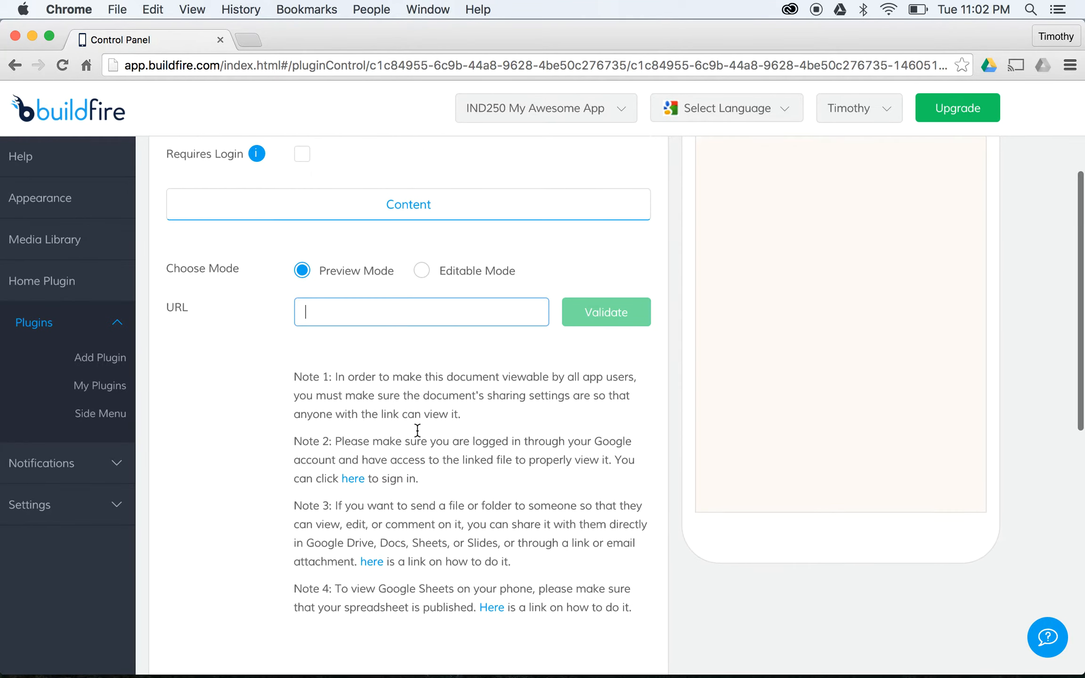
scroll(417, 431, "up", 4)
key("super+grave")
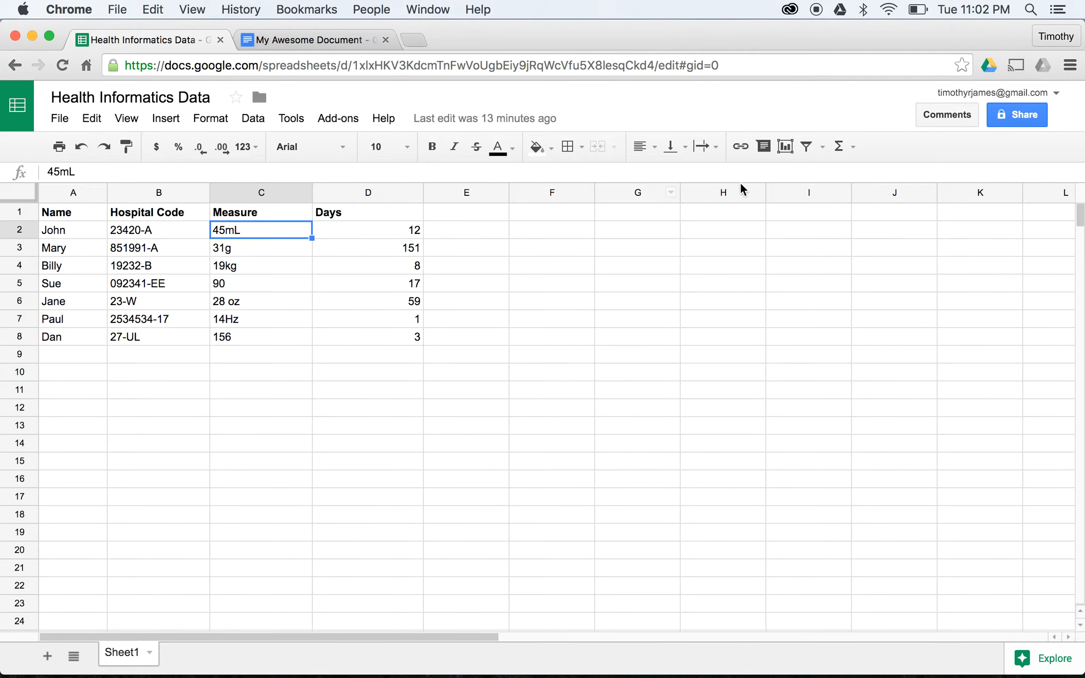
- Turn on 'anyone with the link can view' sharing for Health Informatics Data and copy its link
left_click(1019, 118)
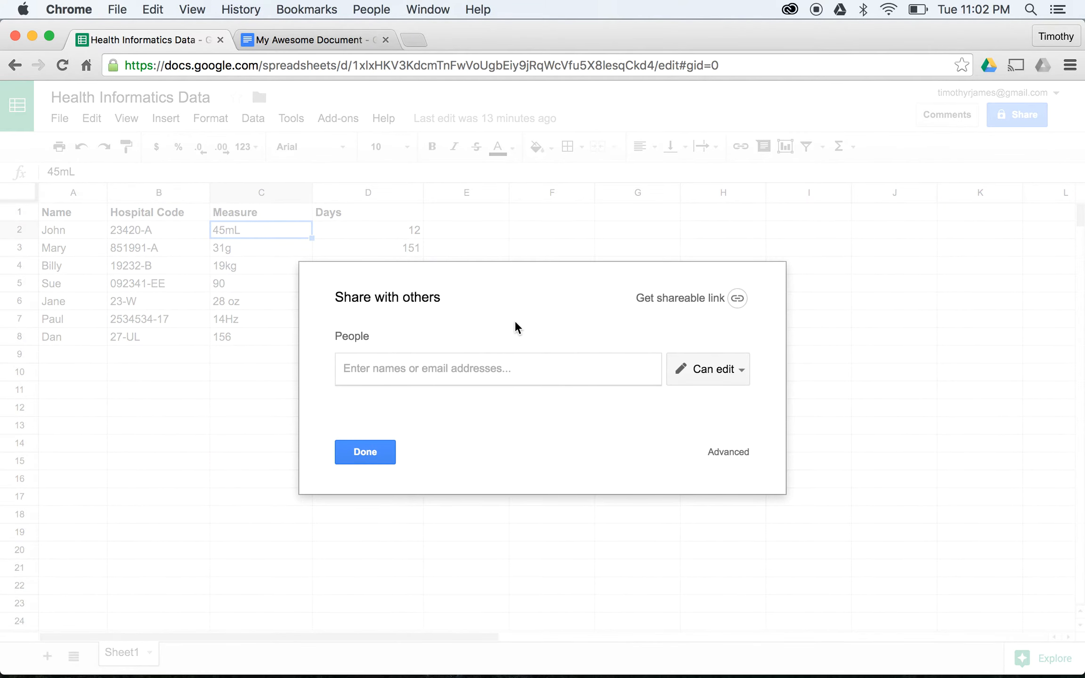
left_click(715, 301)
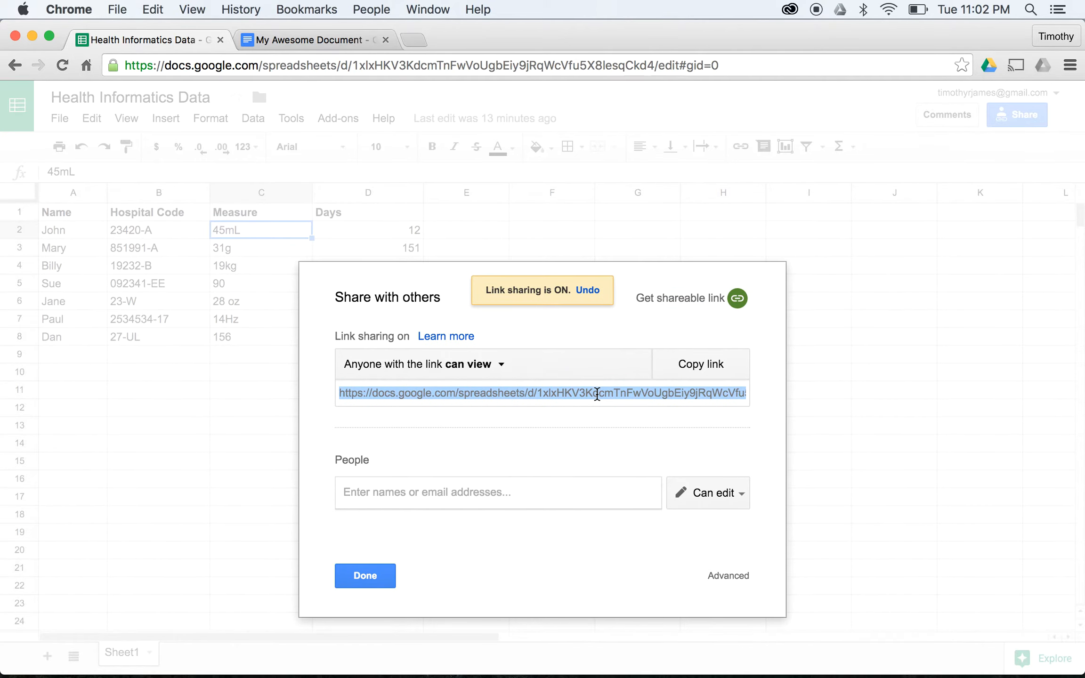
left_click(370, 565)
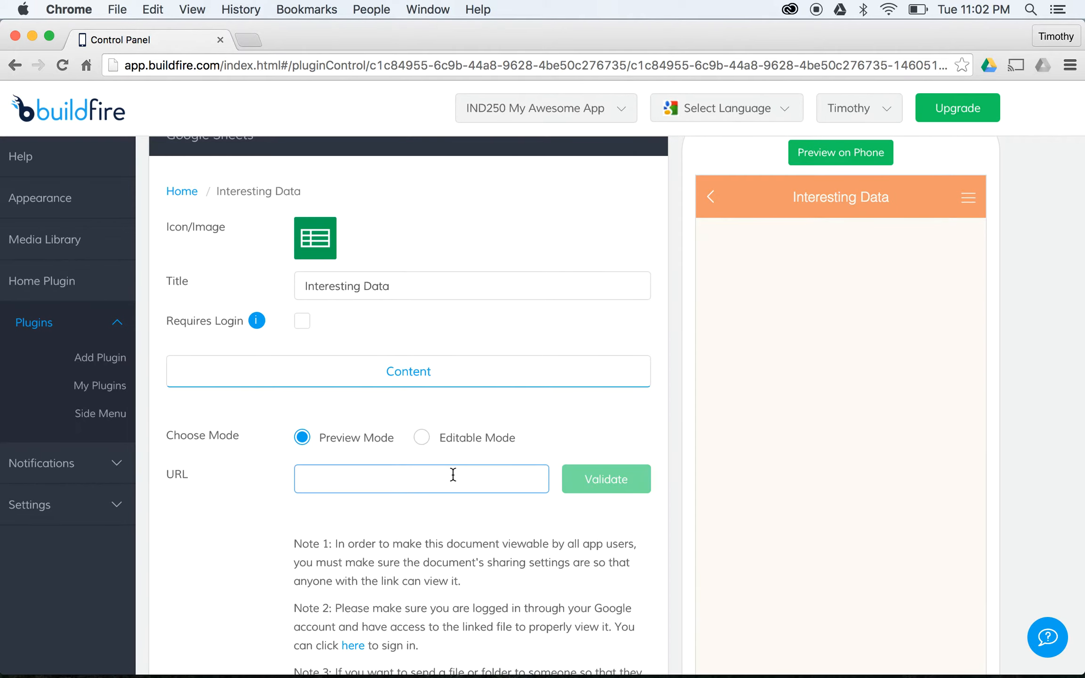
- Paste the spreadsheet link into Interesting Data's URL field, validate it, and return to My Plugins
key("super+v")
left_click(609, 482)
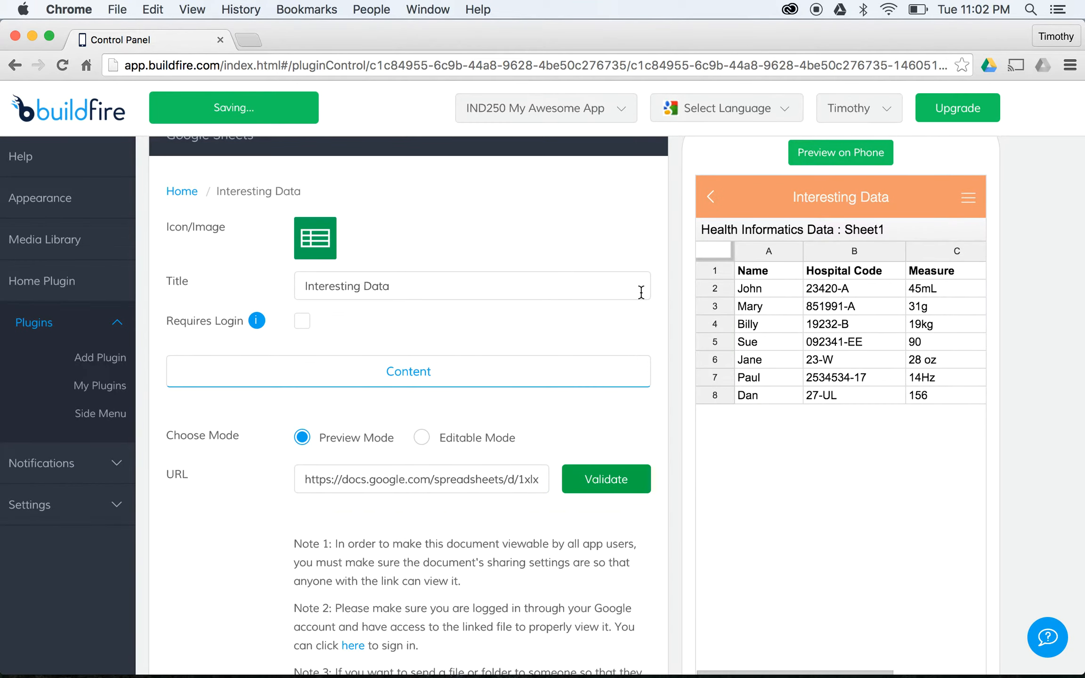
scroll(528, 297, "down", 4)
scroll(528, 296, "up", 3)
scroll(530, 298, "up", 2)
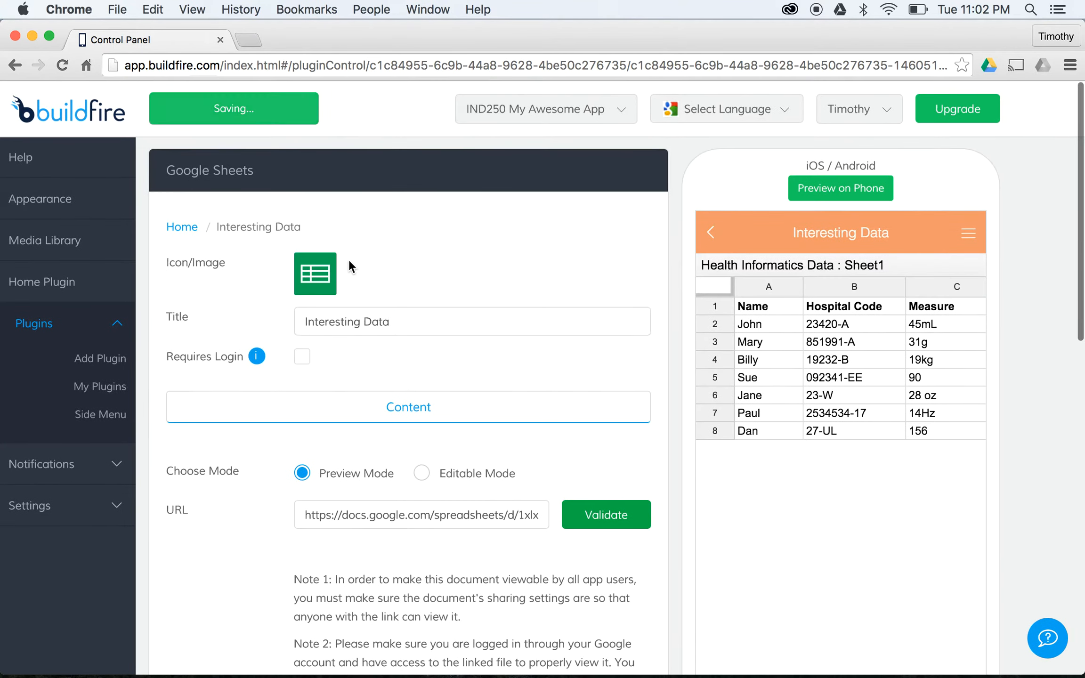
left_click(94, 390)
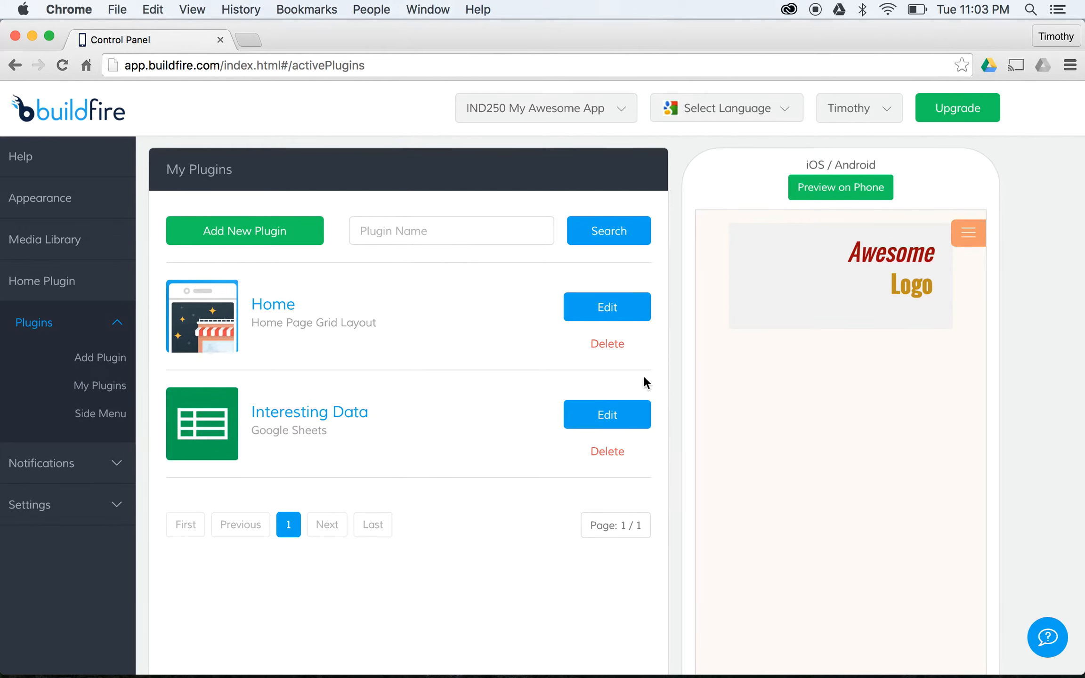
- Add Interesting Data as a plugin instance on the Home grid page
scroll(834, 371, "down", 4)
scroll(565, 311, "up", 3)
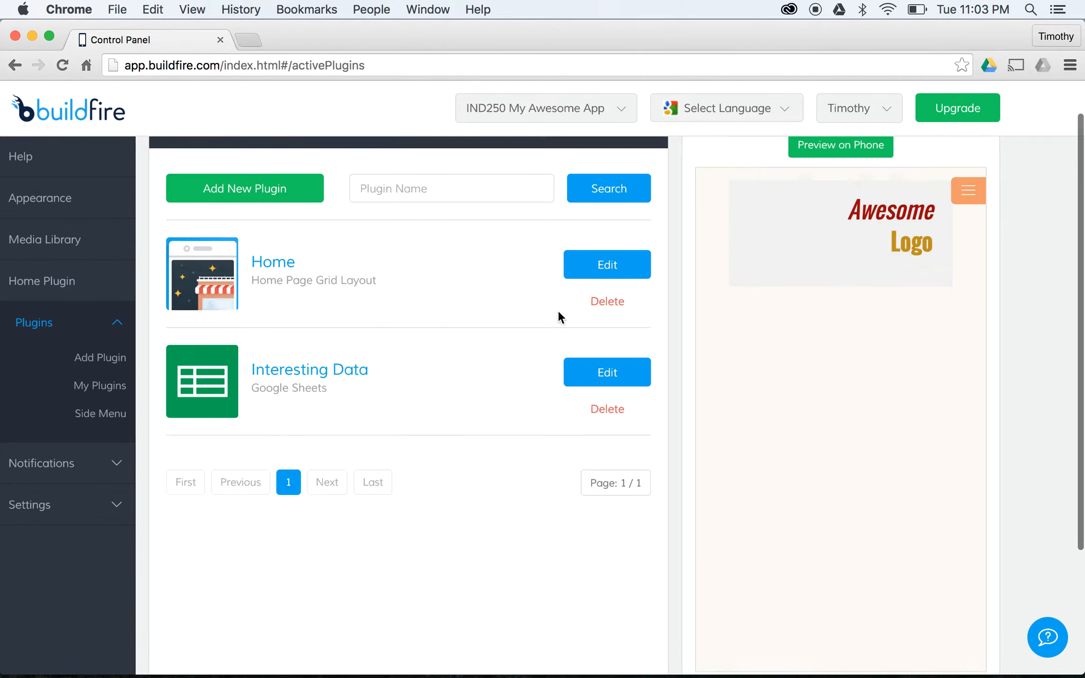
left_click(613, 283)
scroll(362, 424, "down", 1)
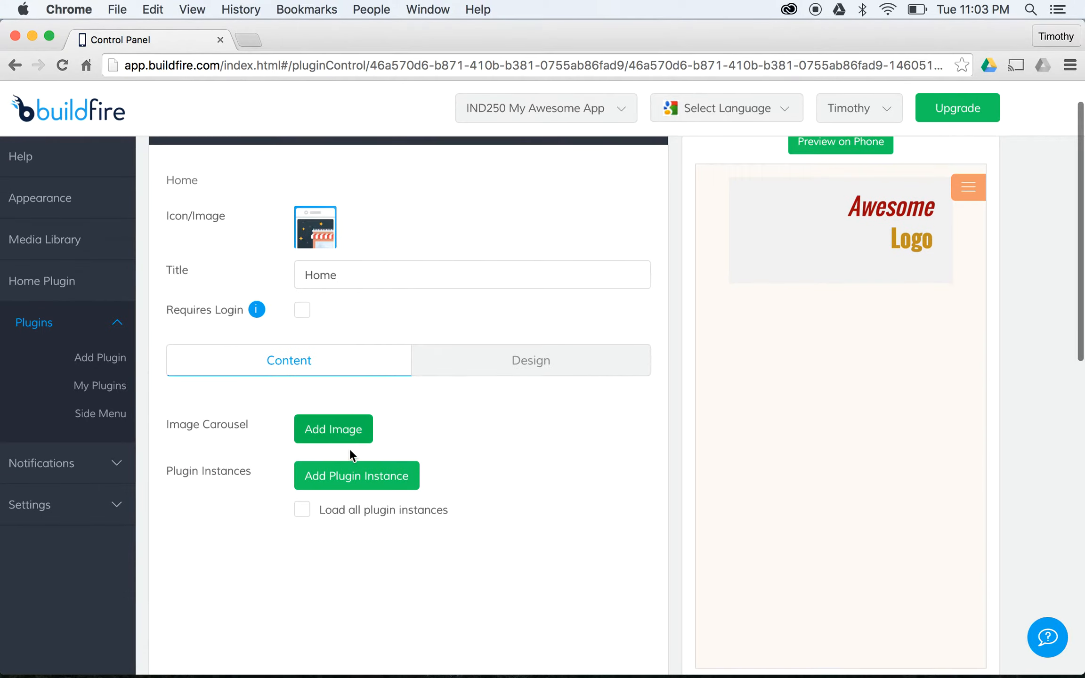
left_click(358, 475)
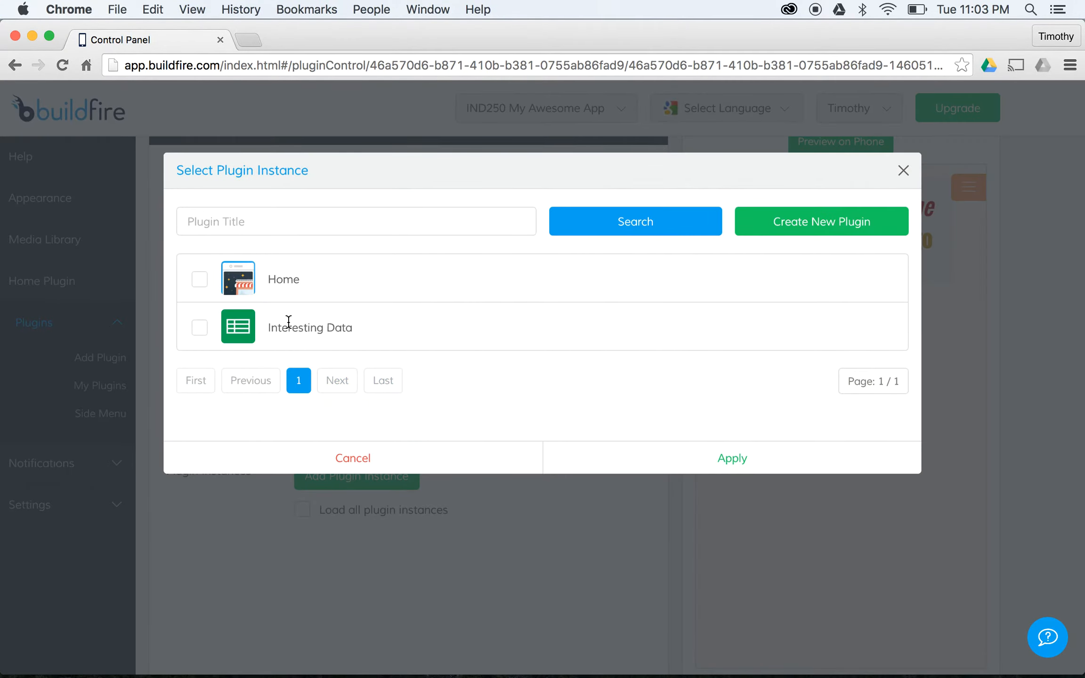
left_click(199, 330)
left_click(729, 457)
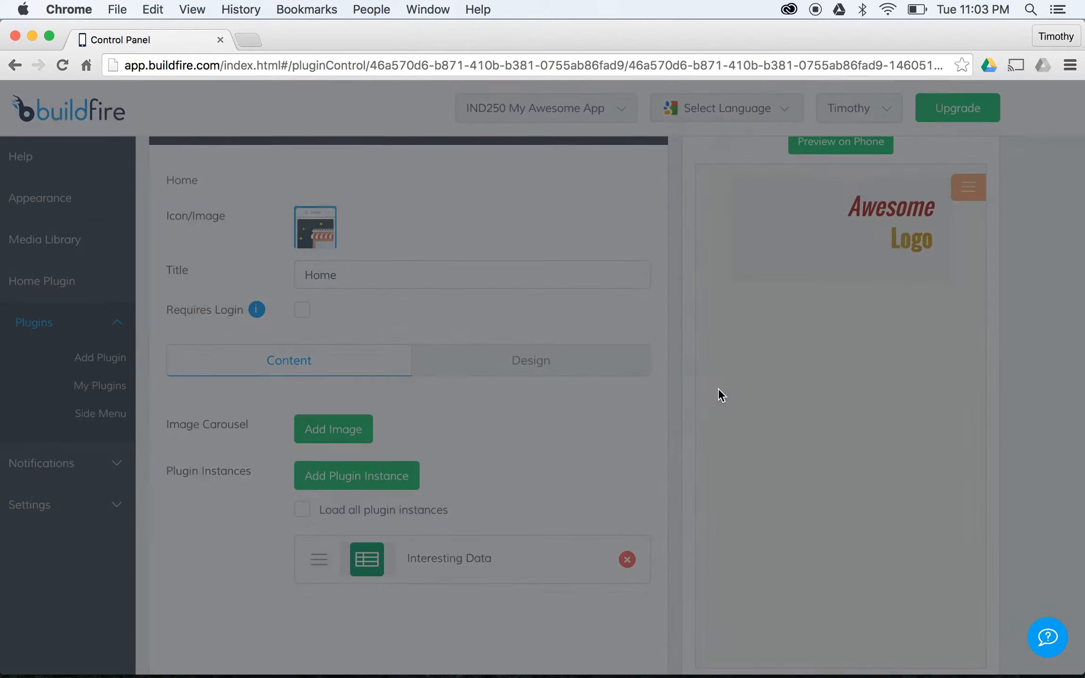
scroll(600, 329, "down", 3)
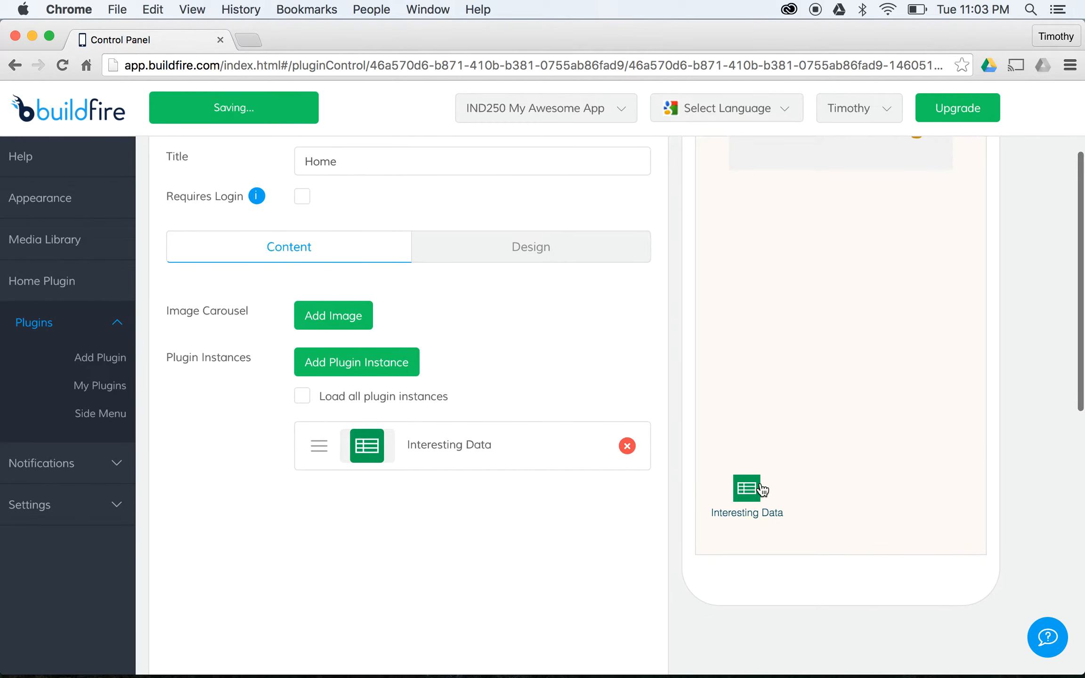
scroll(489, 346, "up", 1)
- From My Plugins, search the plugin catalog for 'Doc'
left_click(100, 386)
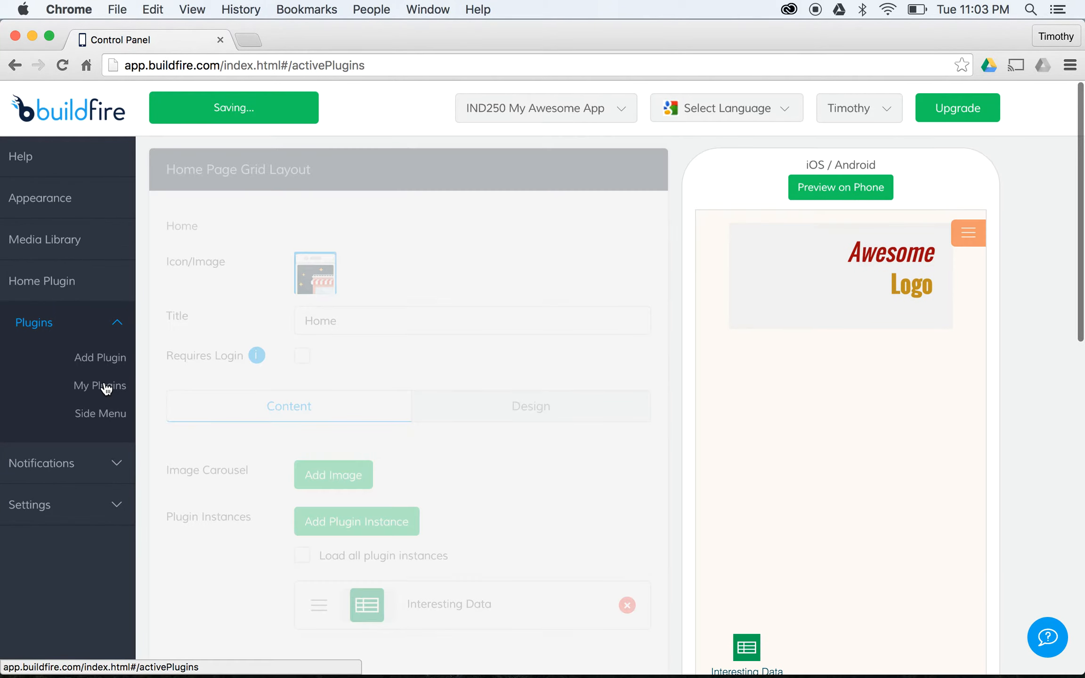
left_click(257, 230)
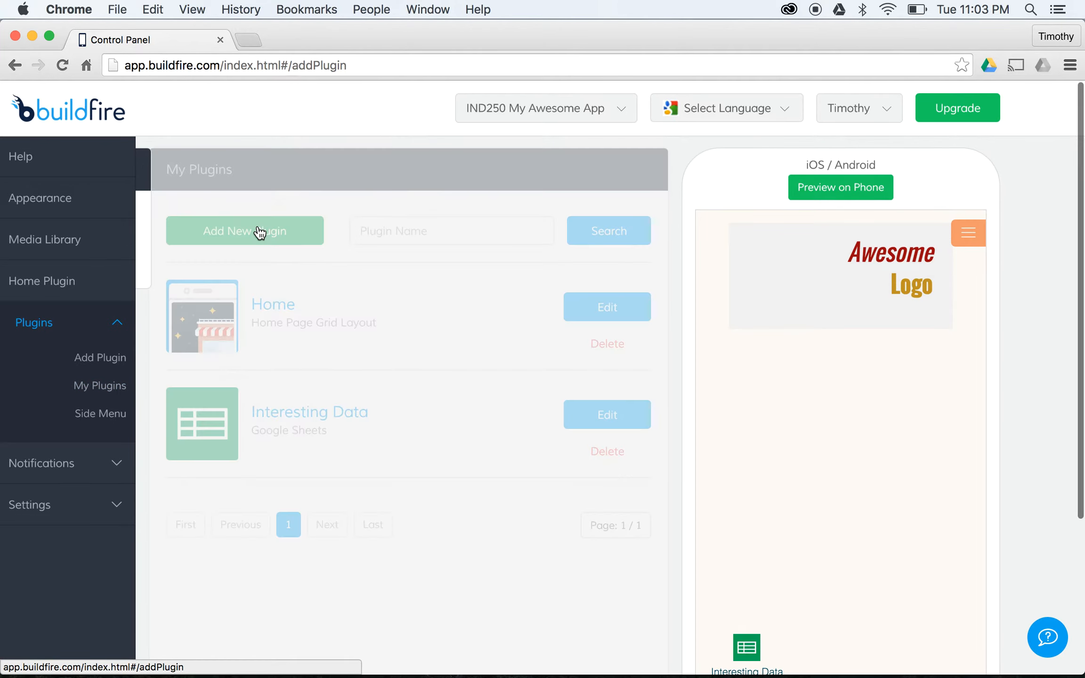
left_click(540, 233)
type("Docs")
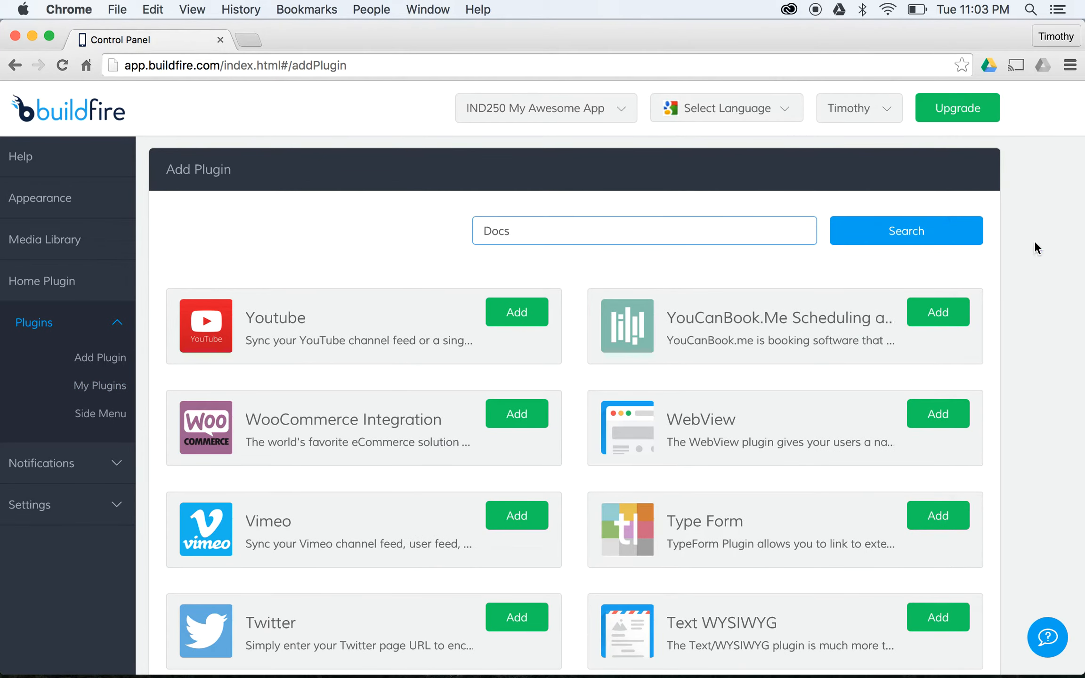
left_click(956, 238)
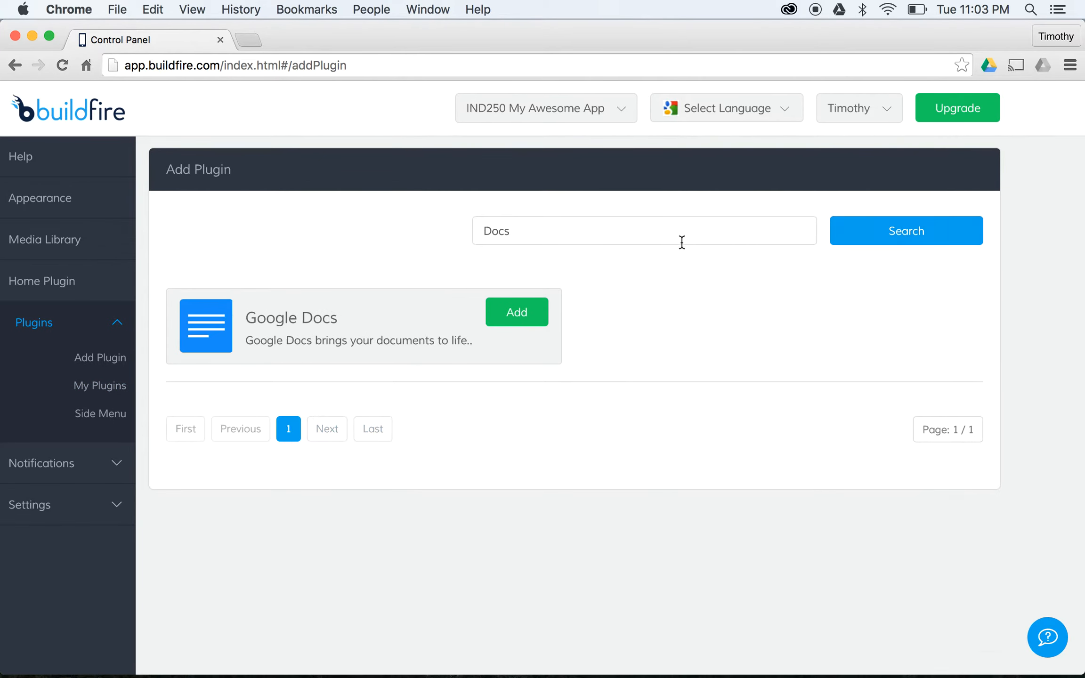
- Add a Google Docs plugin titled 'Interesting Report' and scroll to its Google Doc Url field
left_click(515, 326)
left_click(479, 309)
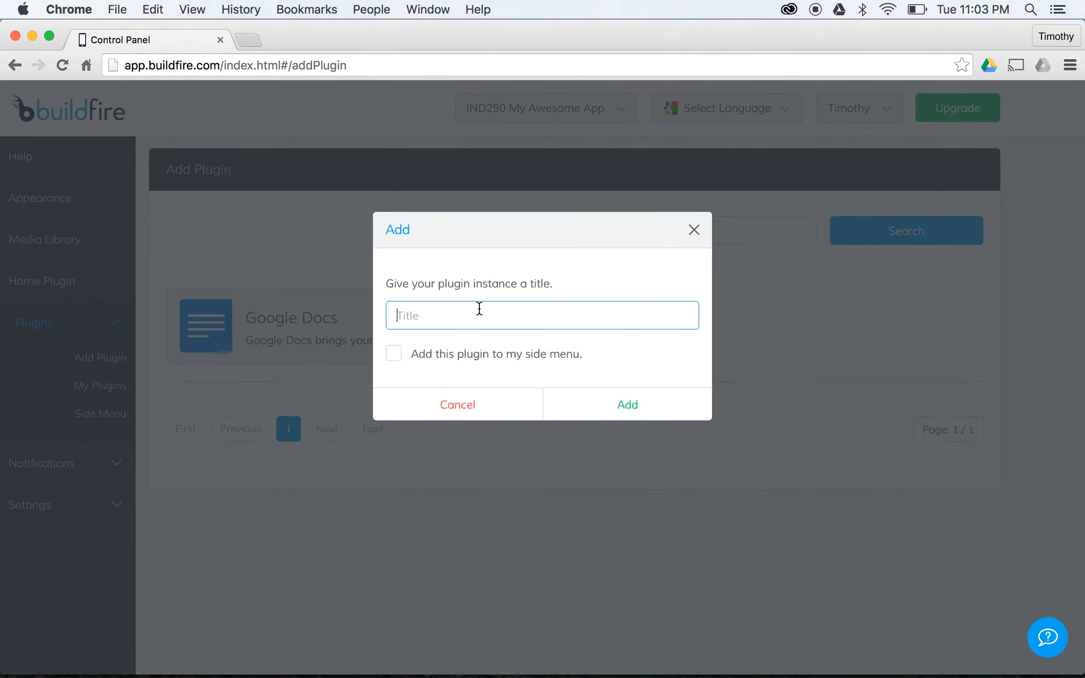
type("Interesting Report")
left_click(612, 417)
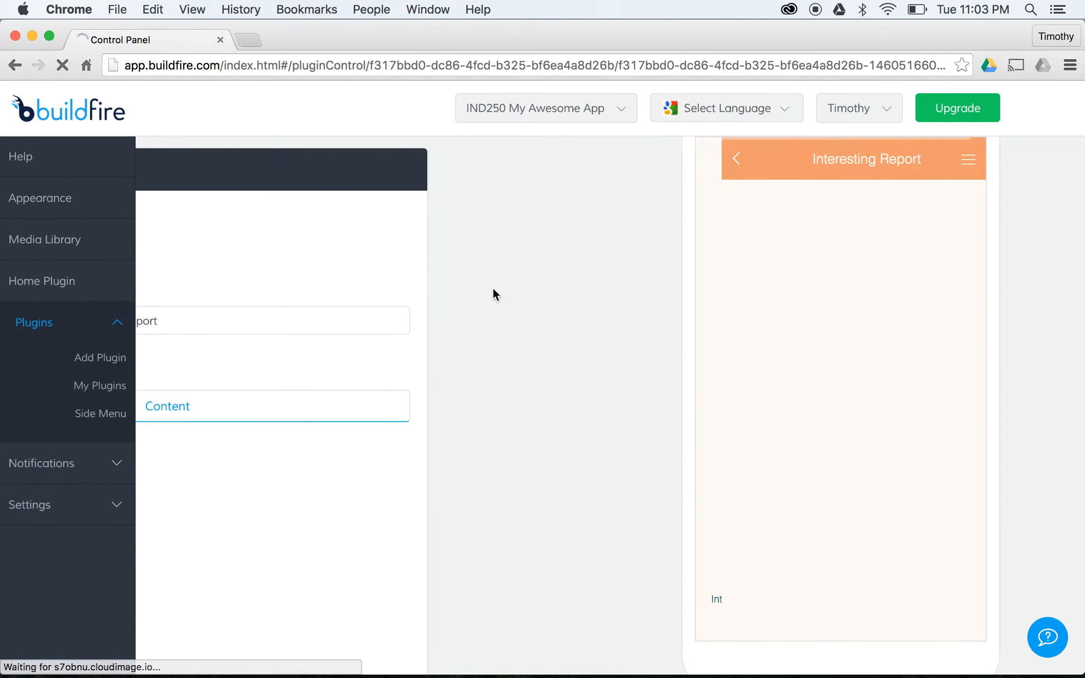
scroll(473, 367, "down", 5)
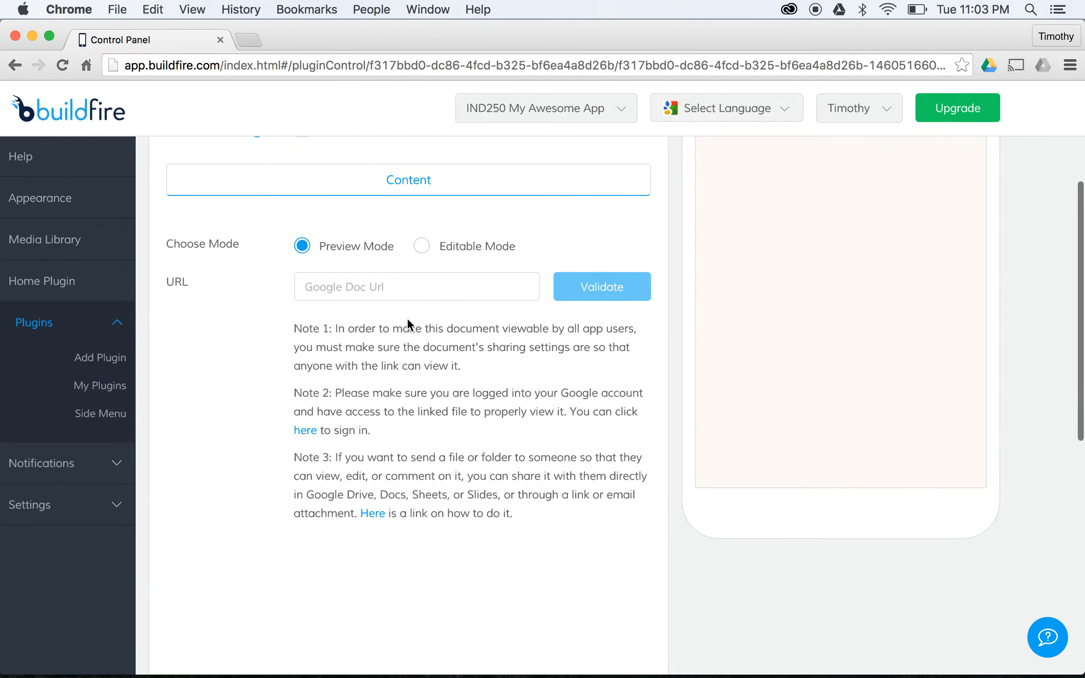
- Enable link sharing on My Awesome Document and paste the link into Interesting Report's URL field
key("super+grave")
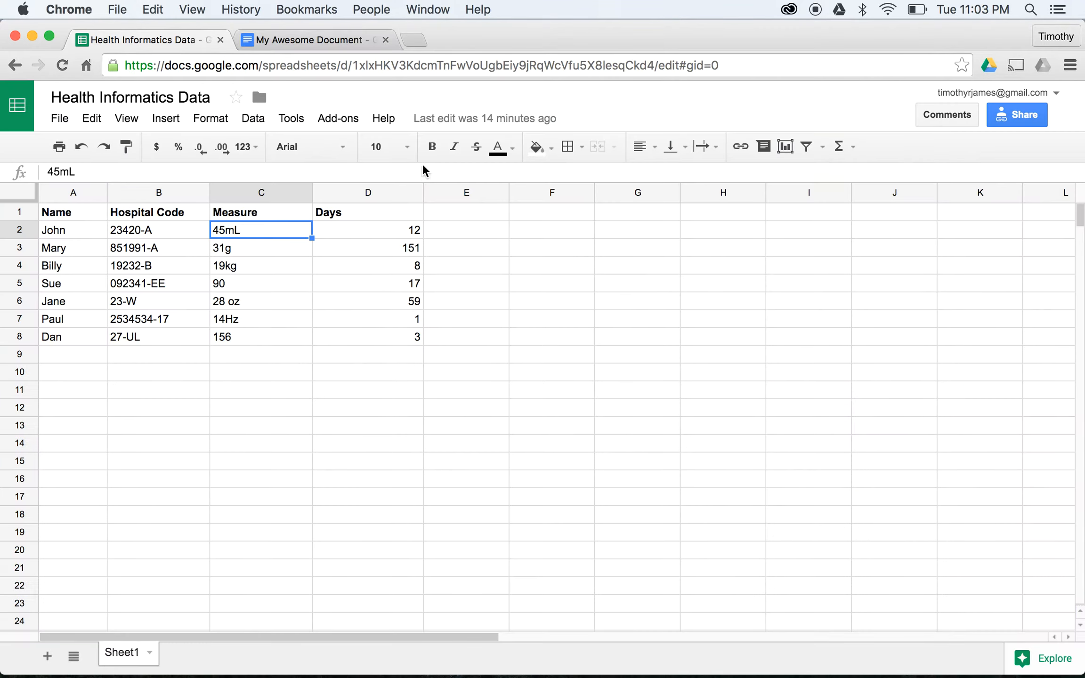
left_click(312, 46)
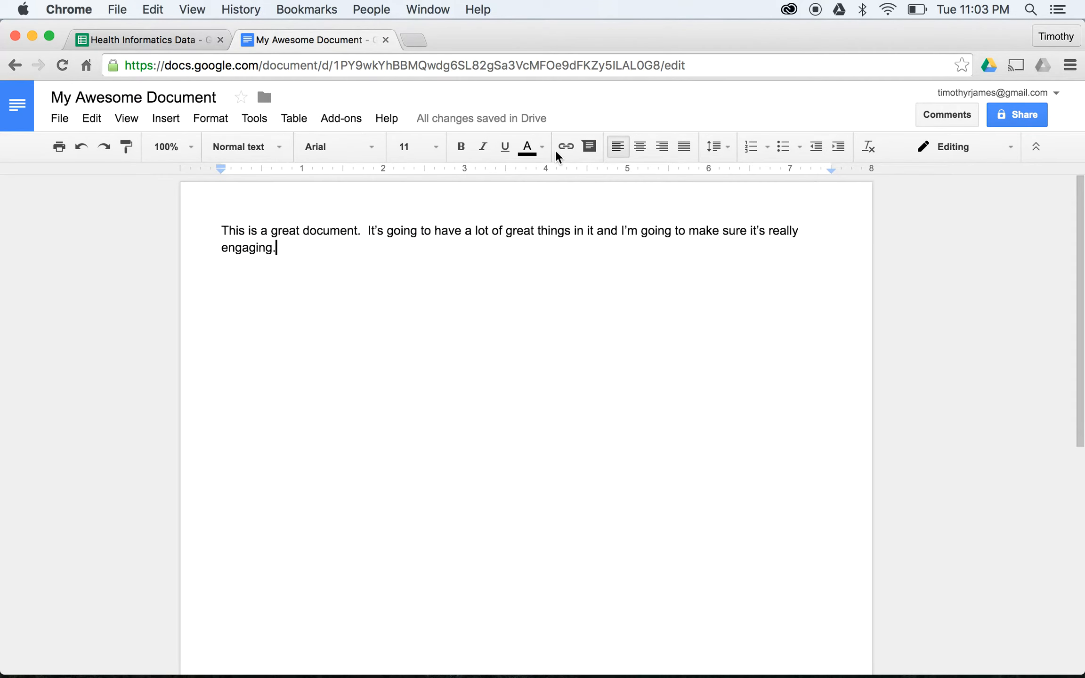
left_click(1016, 117)
left_click(710, 303)
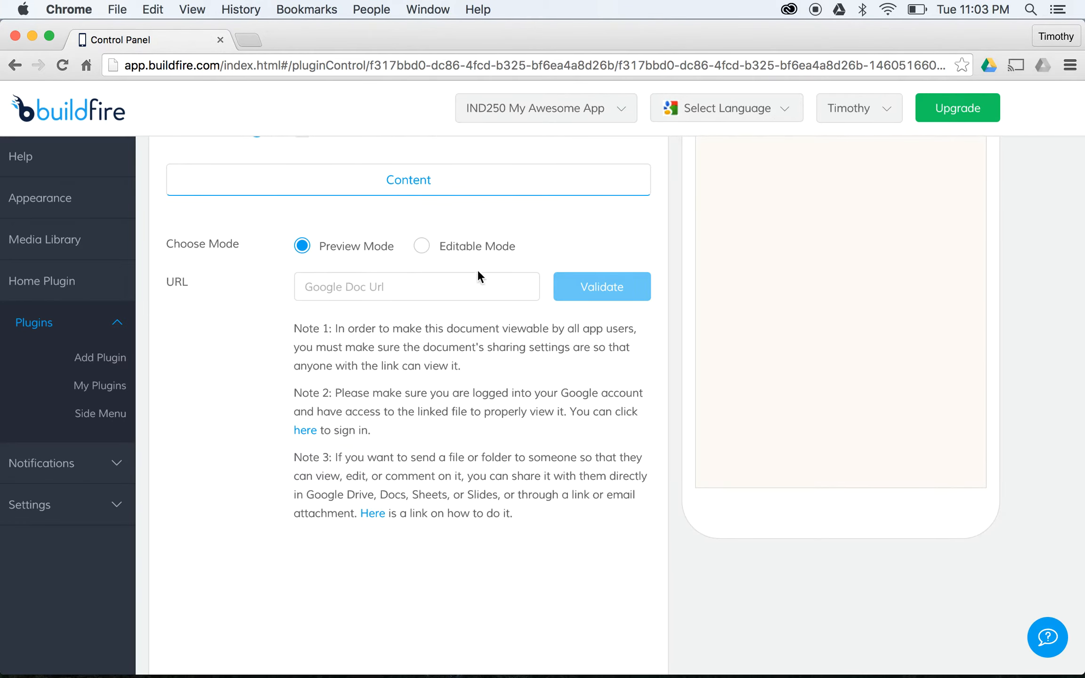
left_click(477, 278)
key("super+v")
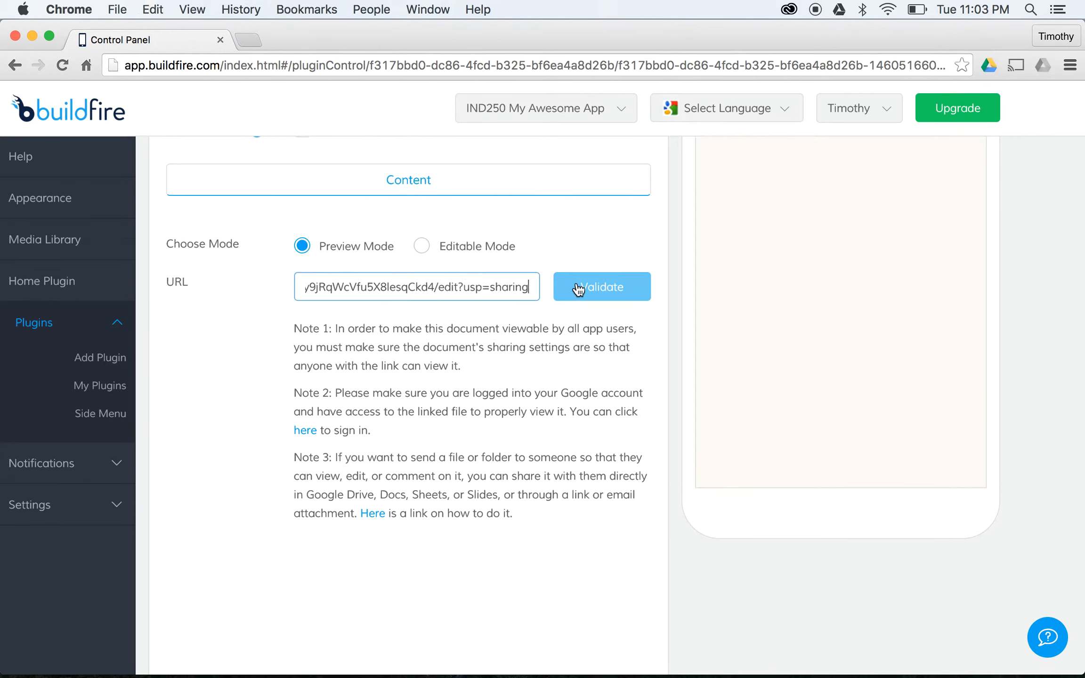
- Validate the pasted URL, then copy My Awesome Document's shareable link
left_click(622, 288)
left_click(465, 288)
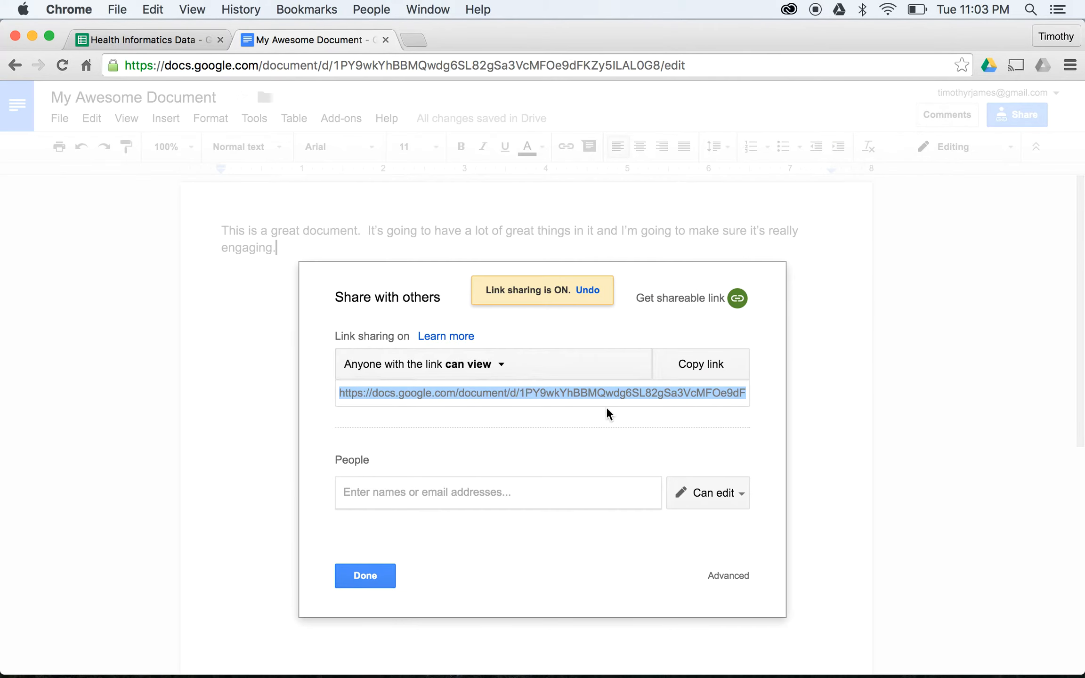
left_click(611, 390)
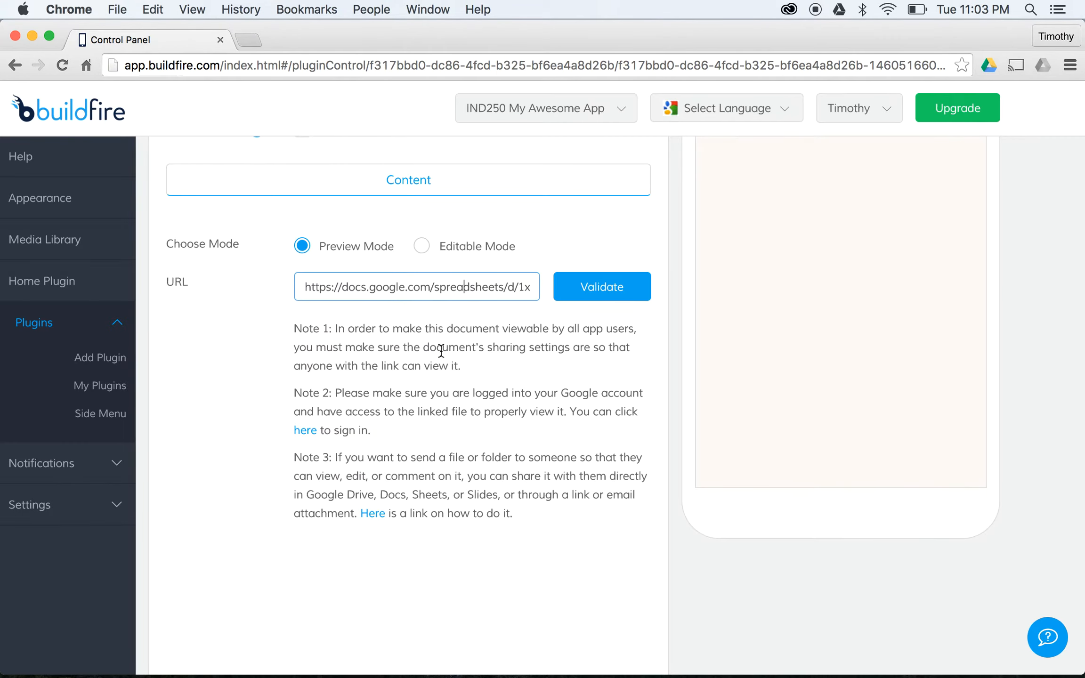
- Replace the Sheets link in the URL field with the Docs link, validate it, and check the preview
left_click(438, 288)
key("shift+super+Right")
key("super+v")
key("super+a")
key("super+v")
left_click(579, 298)
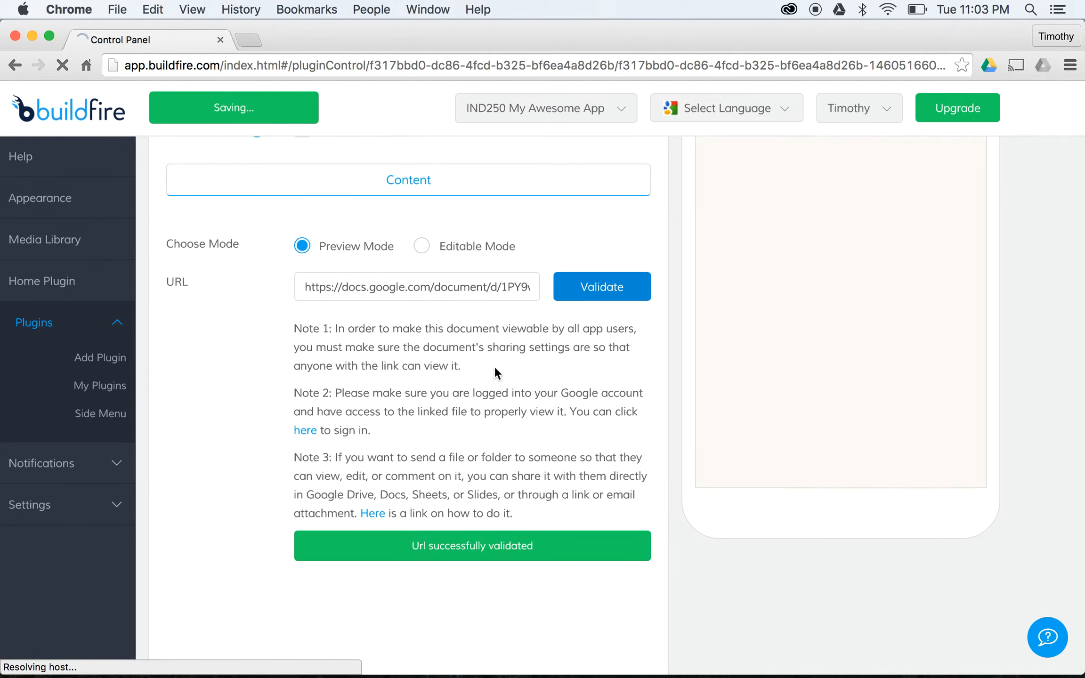
scroll(565, 306, "up", 3)
scroll(595, 325, "up", 3)
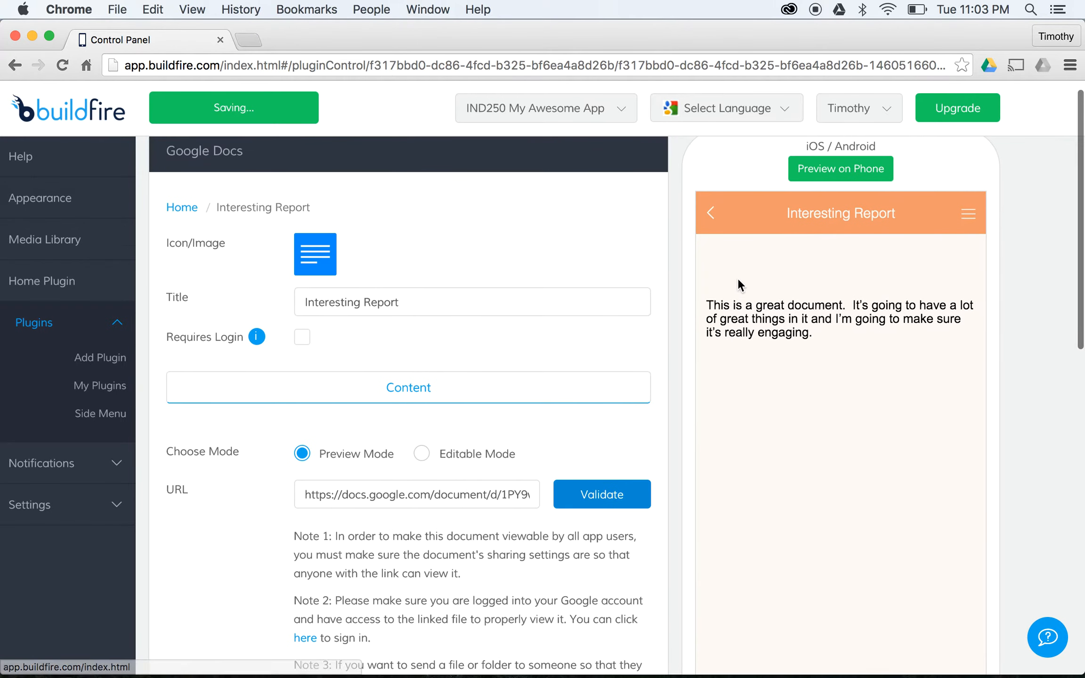
scroll(831, 312, "down", 1)
scroll(754, 311, "up", 3)
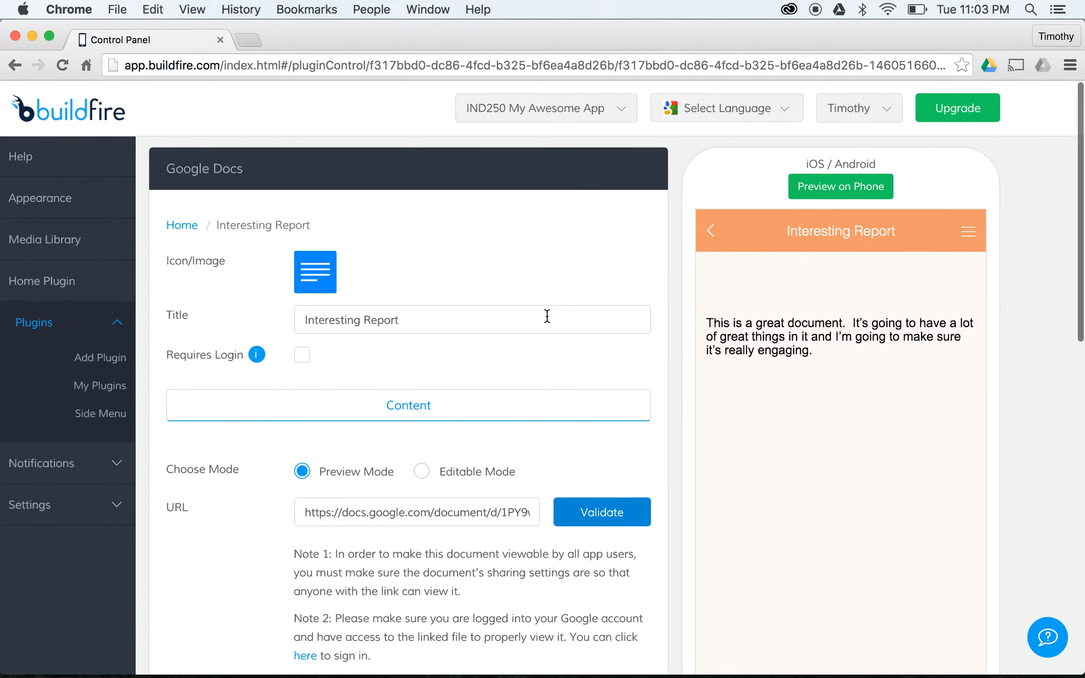
scroll(331, 372, "down", 2)
scroll(255, 231, "down", 6)
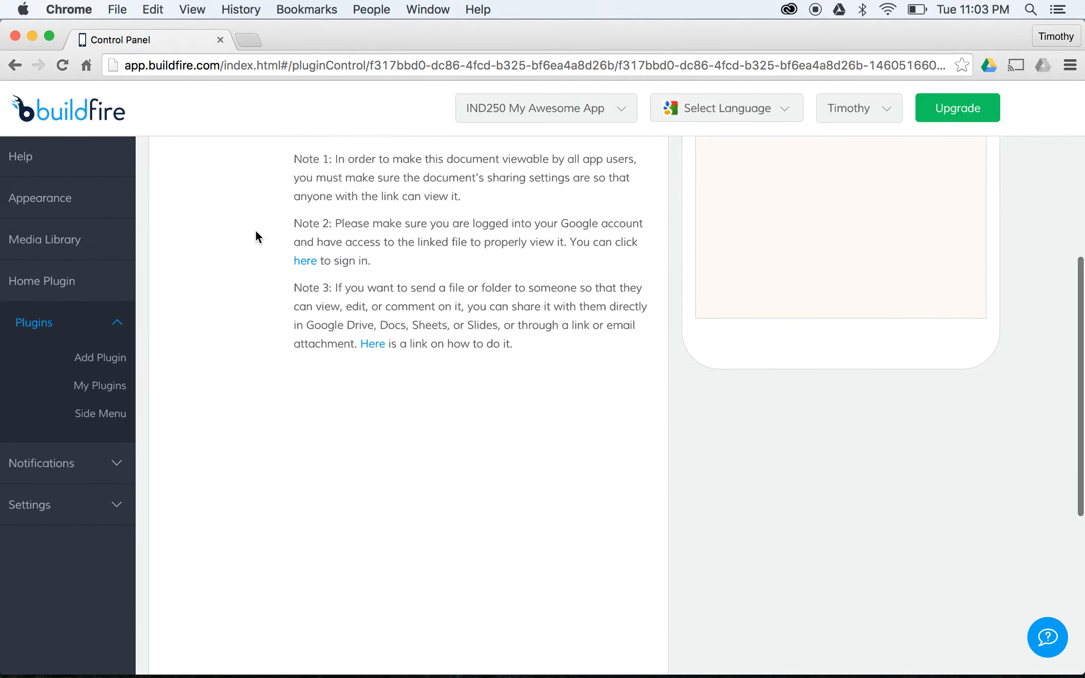
scroll(254, 233, "up", 8)
- Add Interesting Report as a plugin instance on the Home grid page beside Interesting Data
left_click(99, 386)
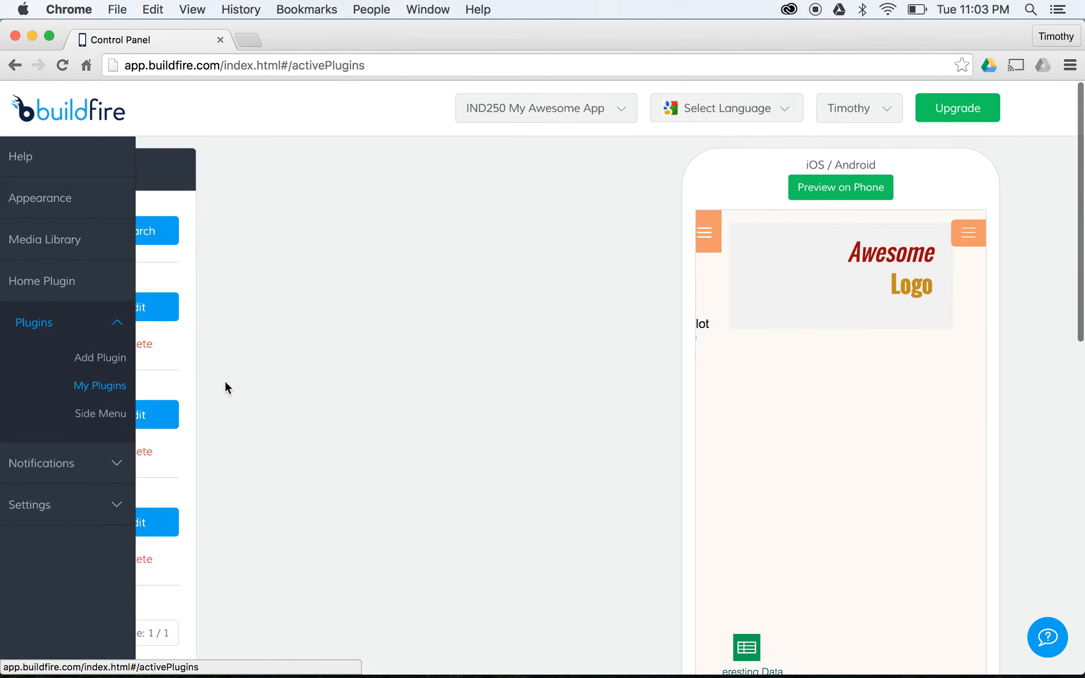
left_click(614, 305)
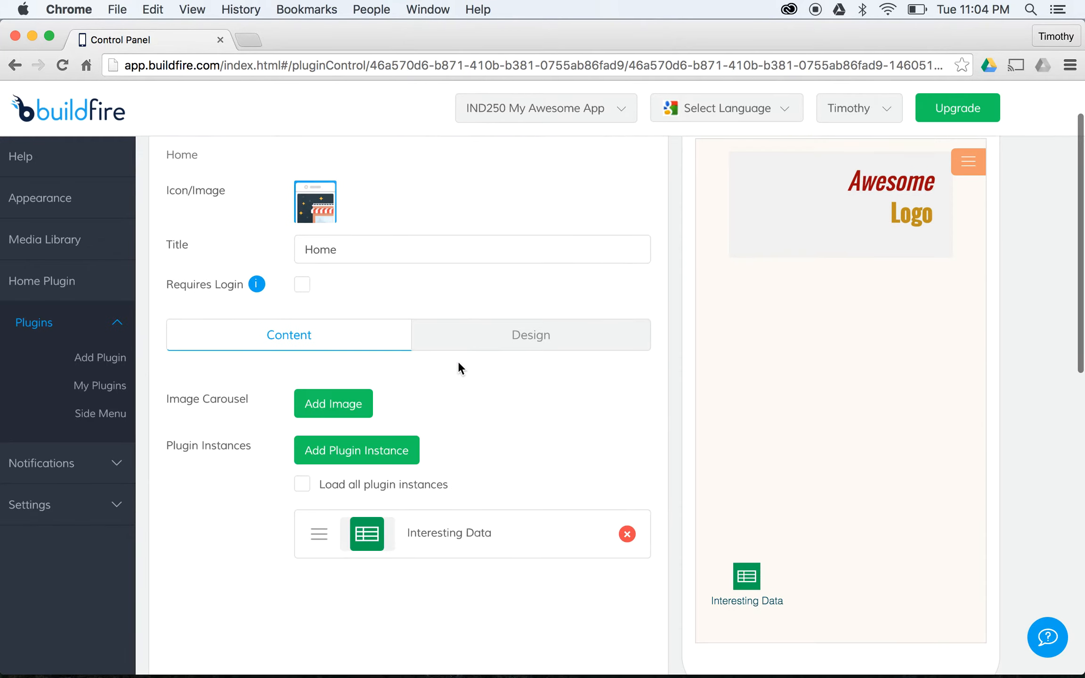
left_click(389, 453)
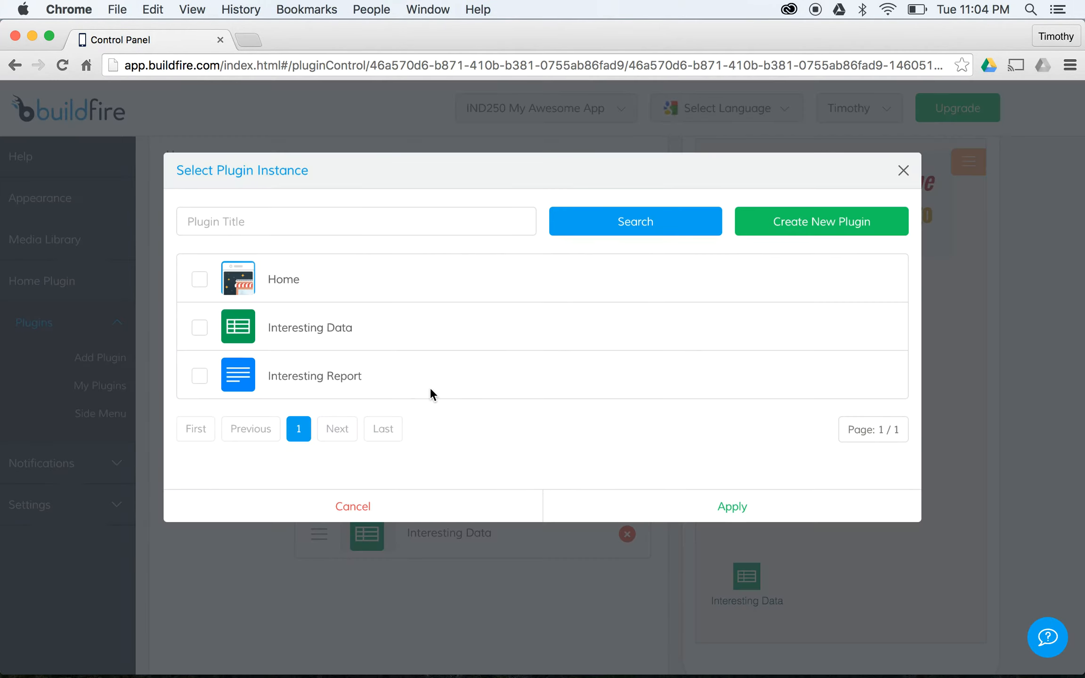
left_click(202, 377)
left_click(699, 505)
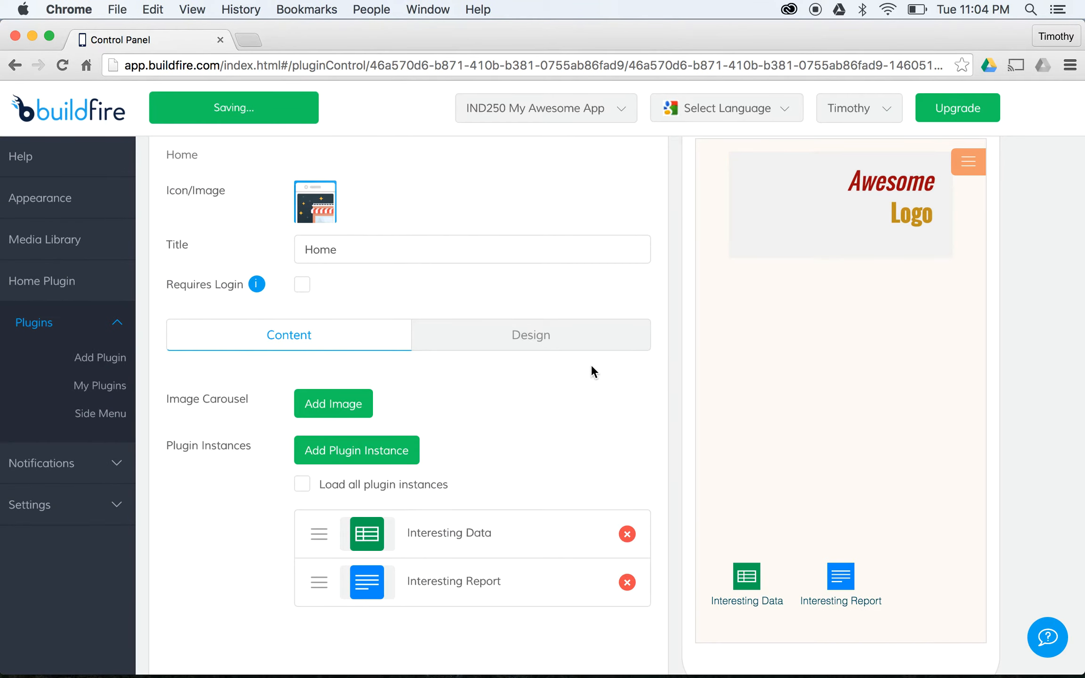
scroll(591, 365, "down", 3)
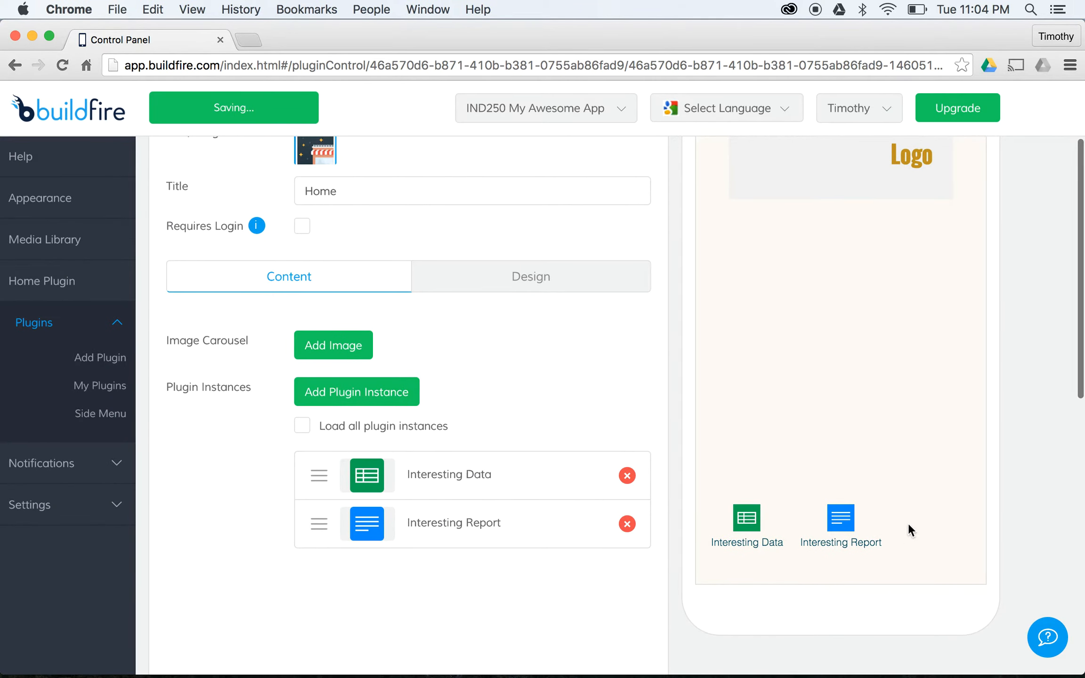
scroll(525, 357, "up", 5)
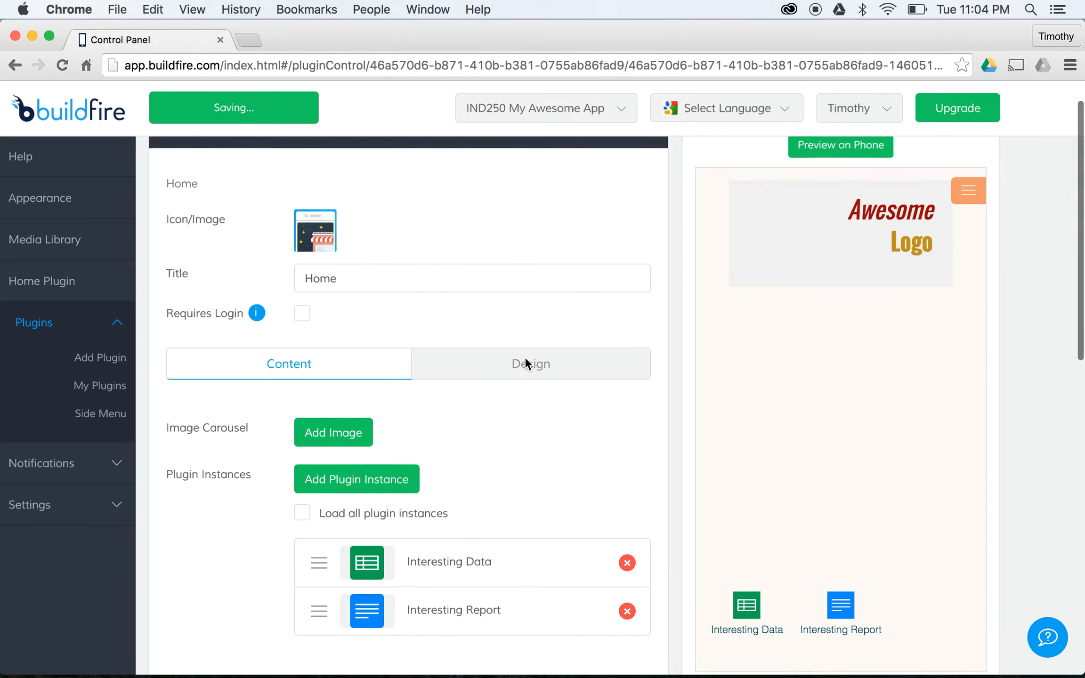
left_click(98, 387)
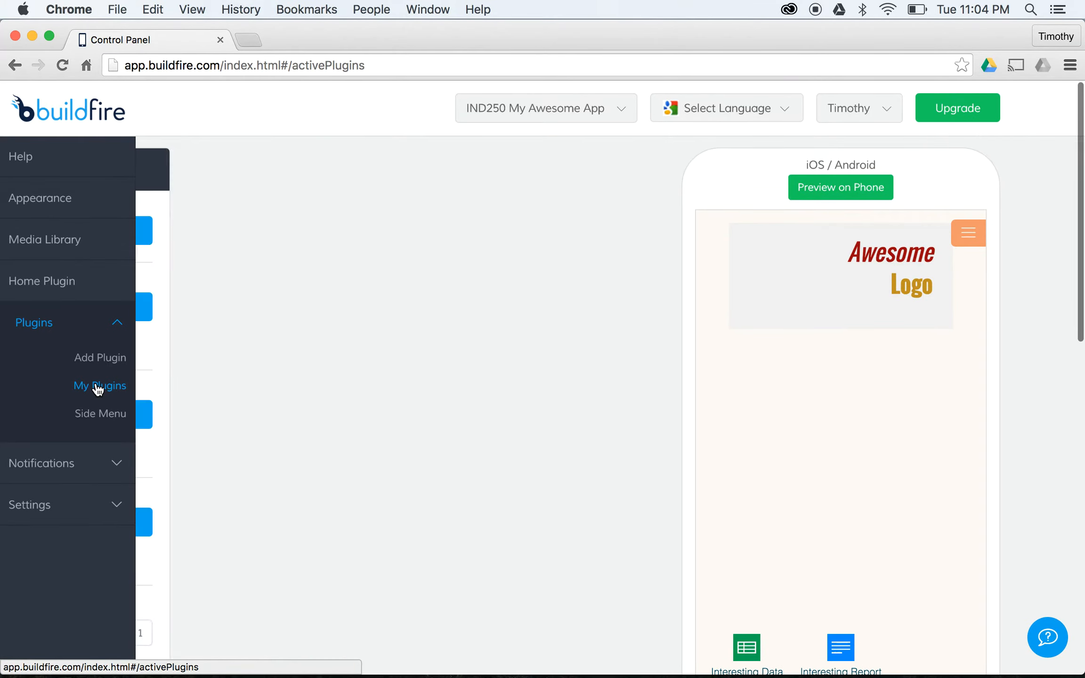
- Find Media Center Manual on page 2 of the plugin catalog and add it titled 'Charts'
left_click(297, 237)
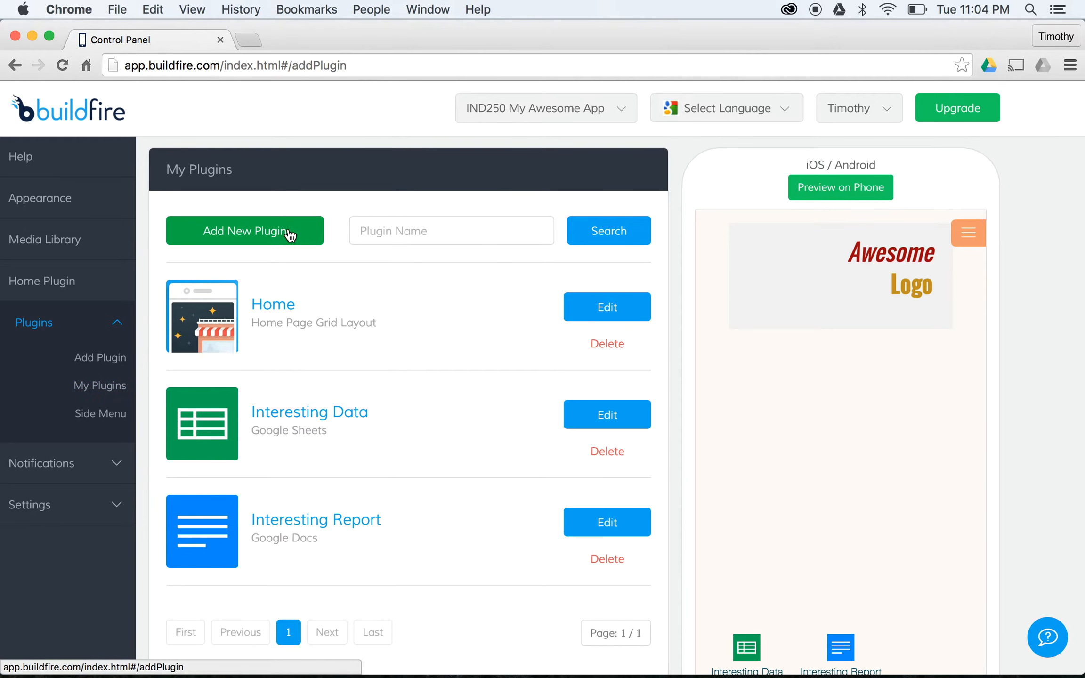
left_click(611, 220)
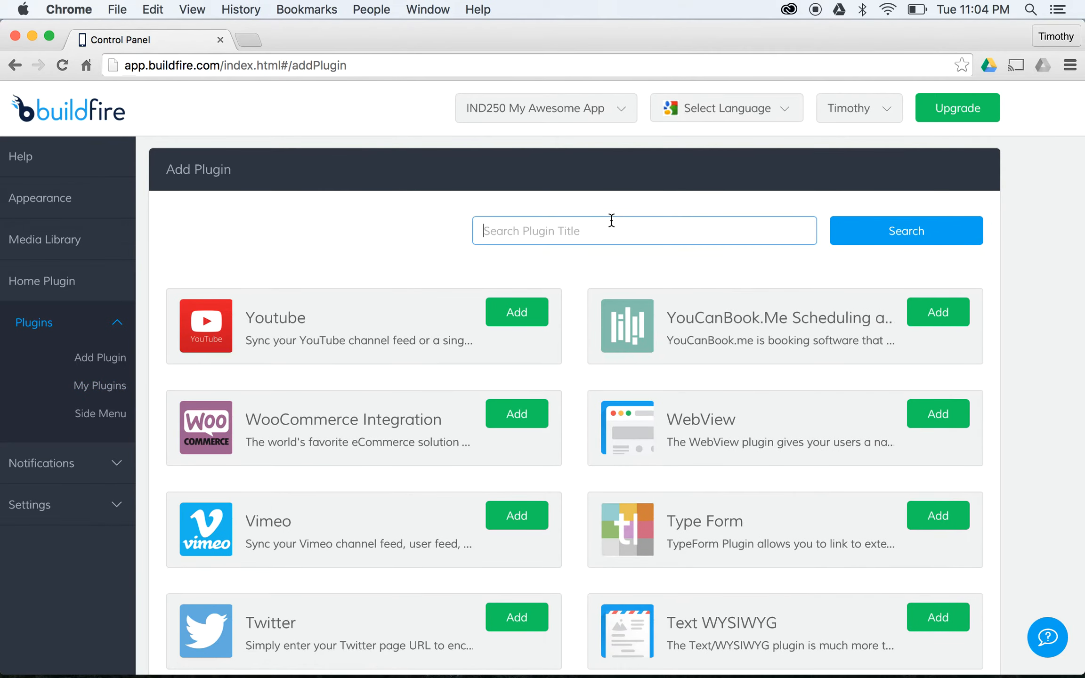
scroll(729, 314, "down", 6)
left_click(313, 550)
scroll(569, 468, "up", 4)
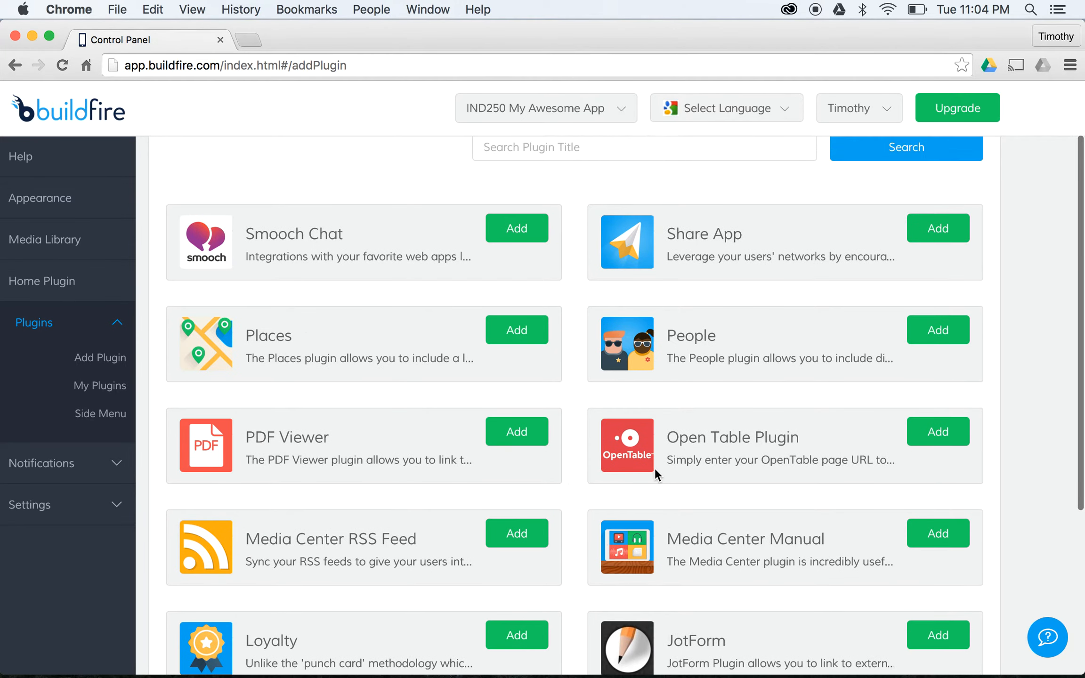
scroll(754, 461, "down", 2)
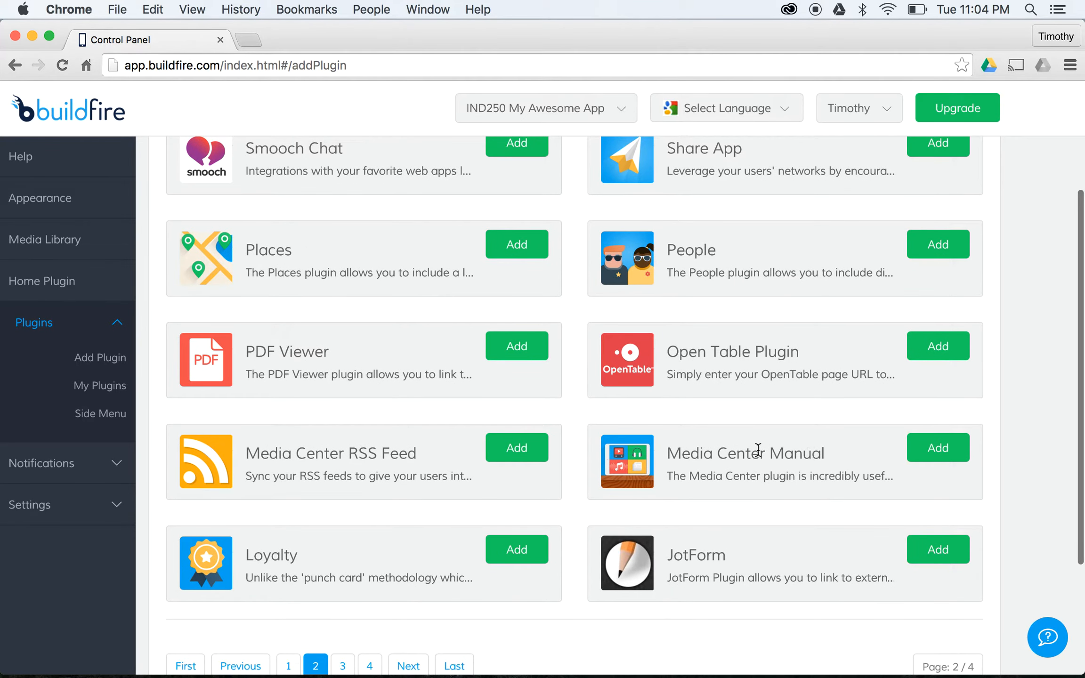
scroll(744, 442, "up", 1)
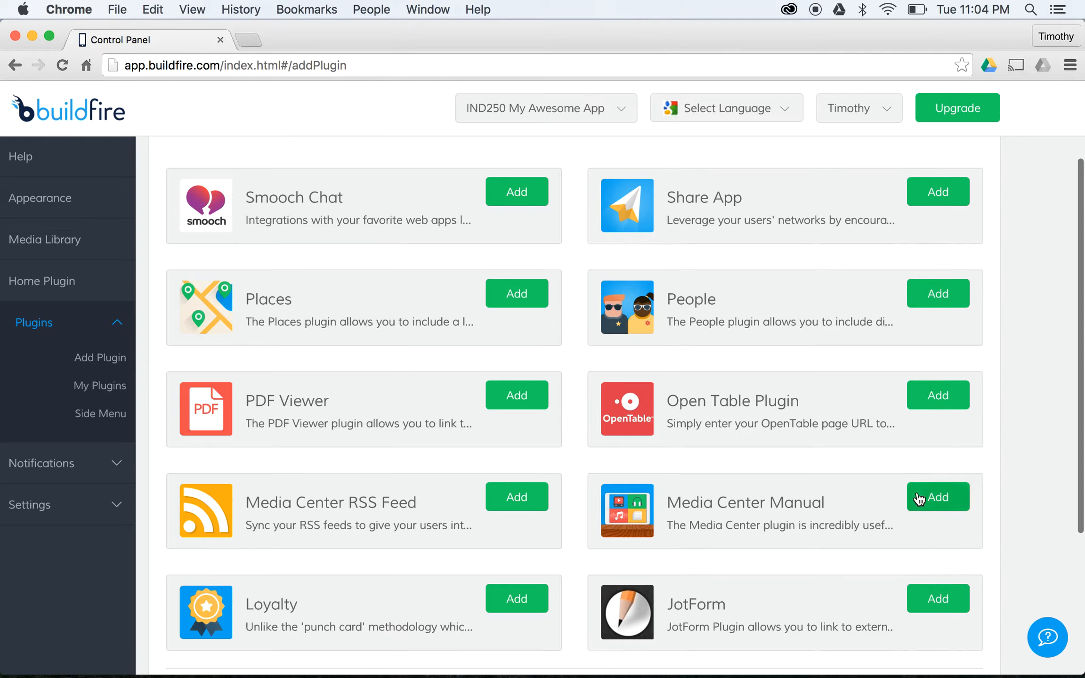
left_click(944, 504)
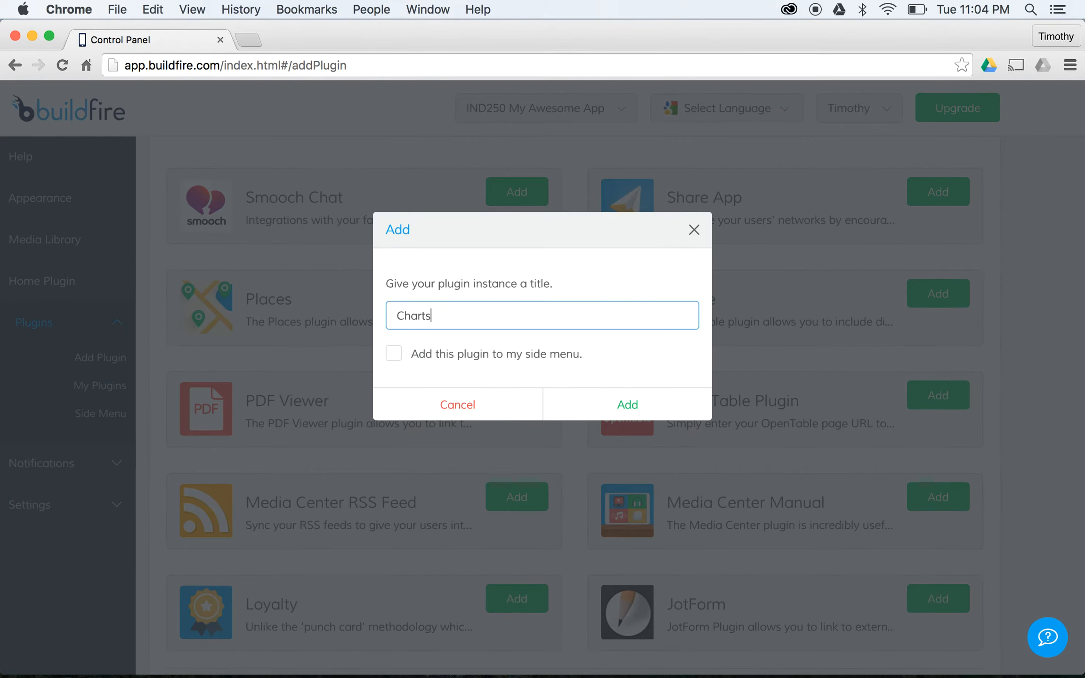
left_click(584, 402)
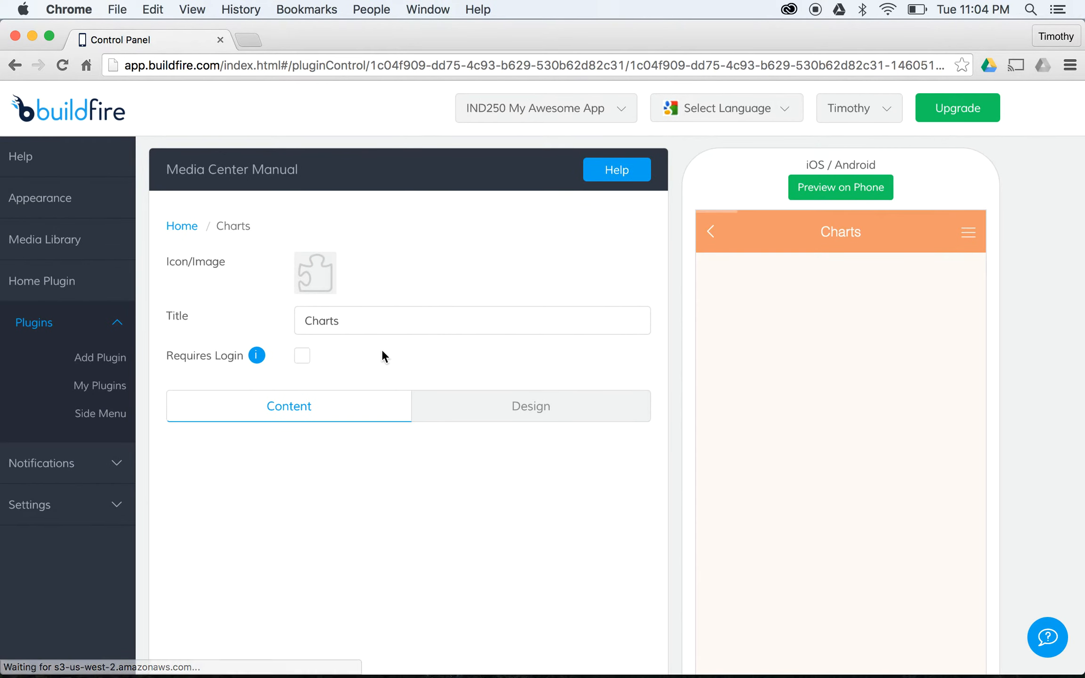
- Upload MyAwesomeChart.png (bar chart) from the Desktop into the carousel's image library
left_click(467, 398)
left_click(377, 400)
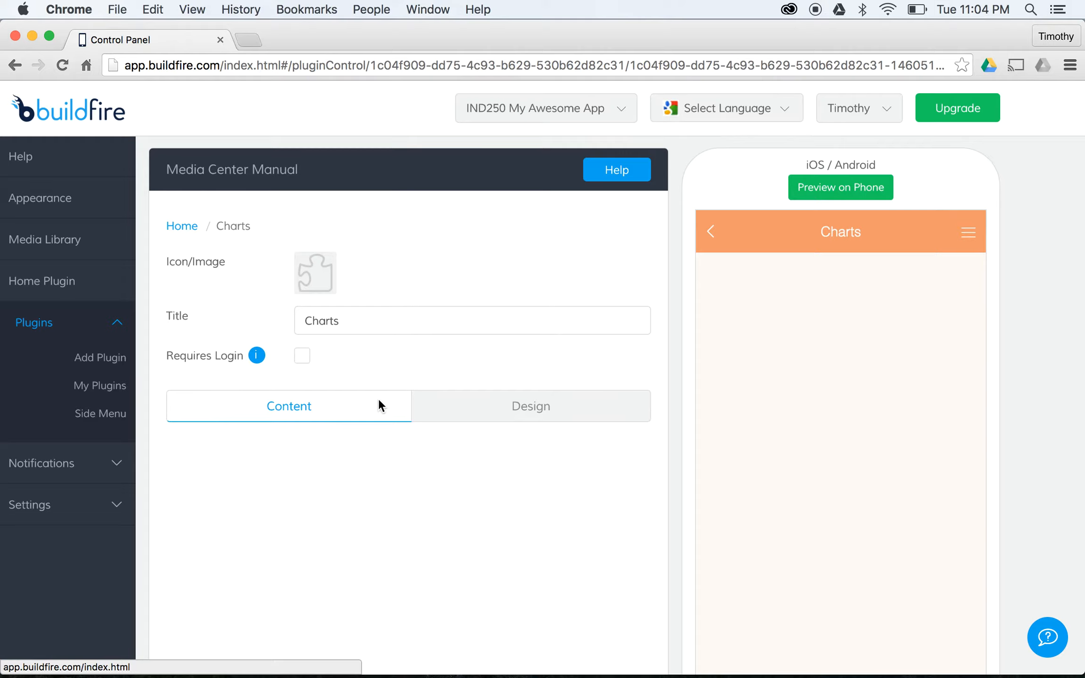
scroll(373, 416, "down", 3)
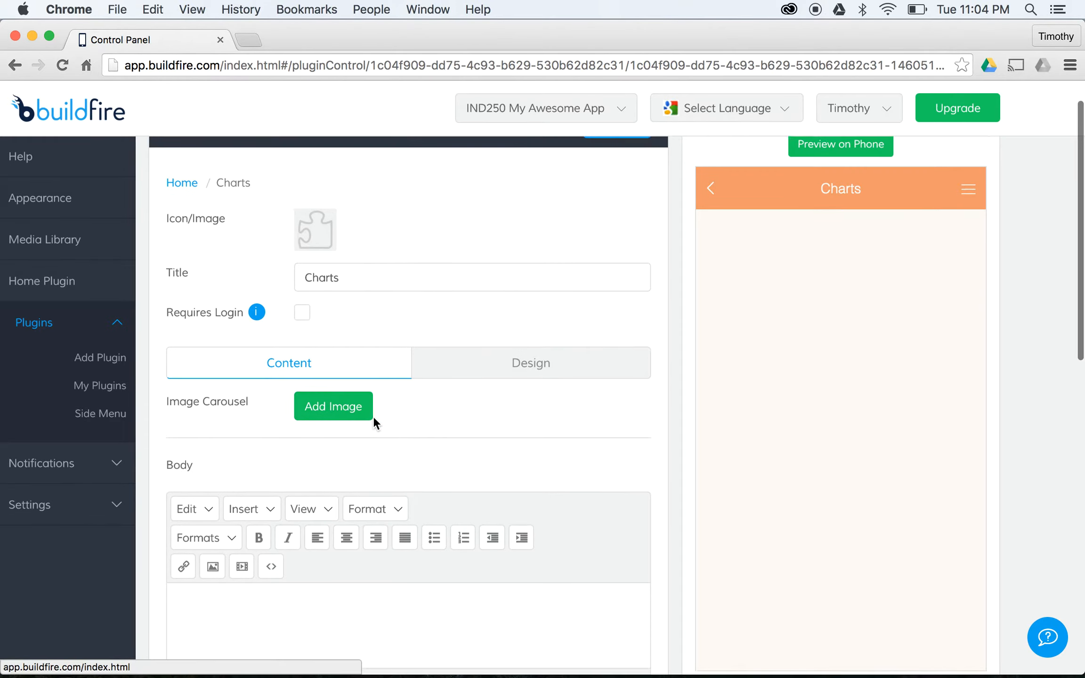
left_click(336, 331)
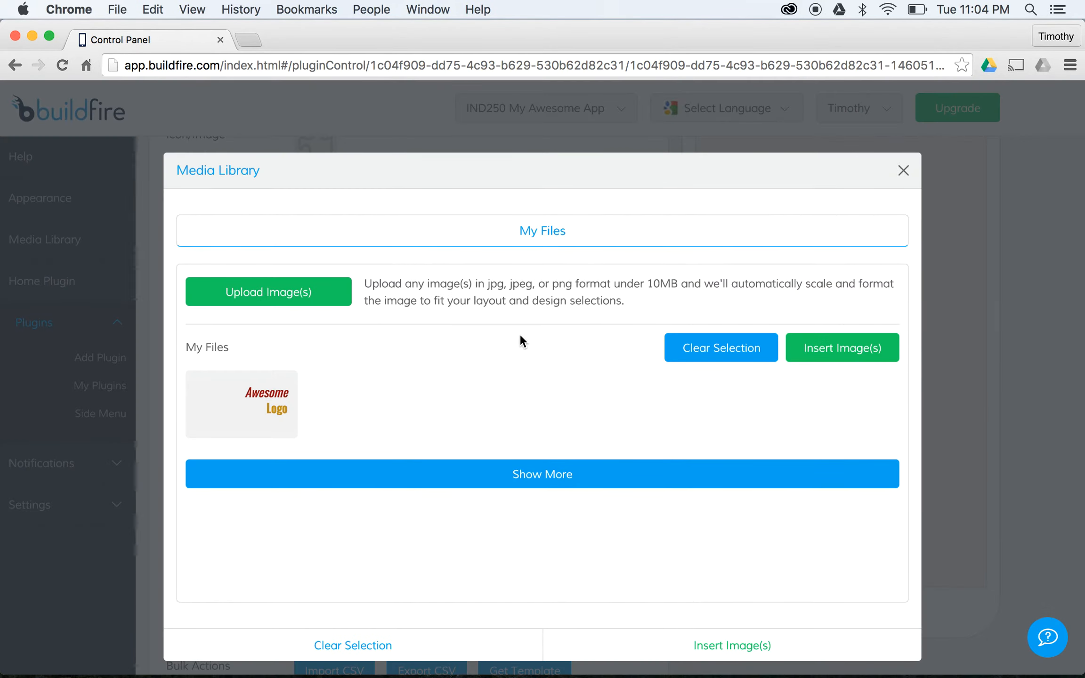
left_click(310, 308)
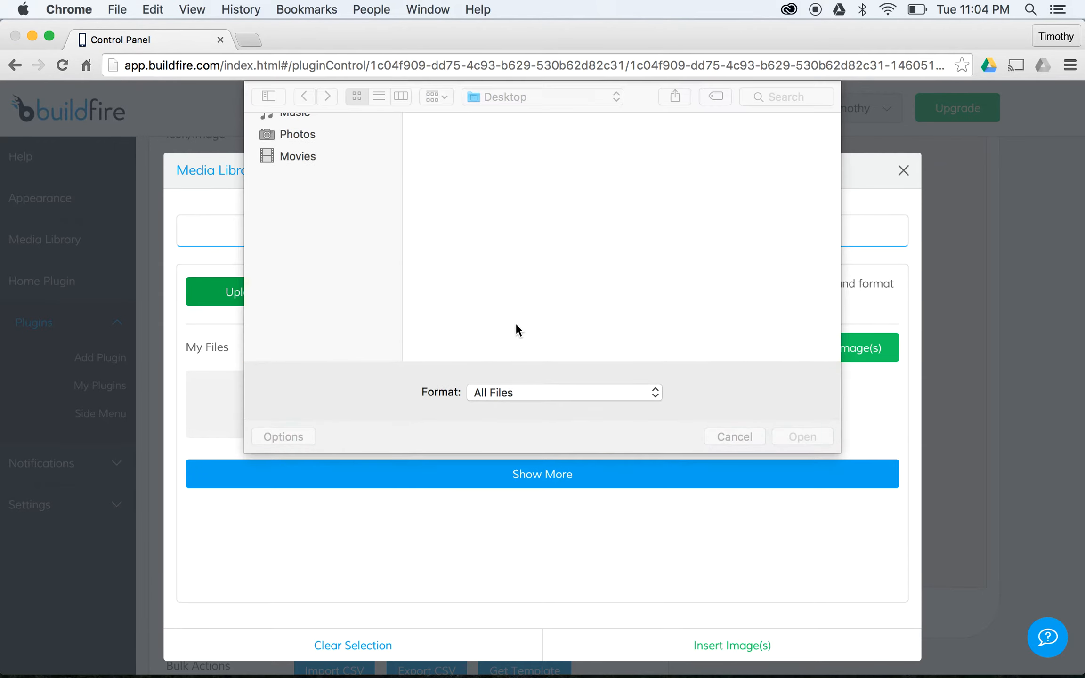
left_click(486, 240)
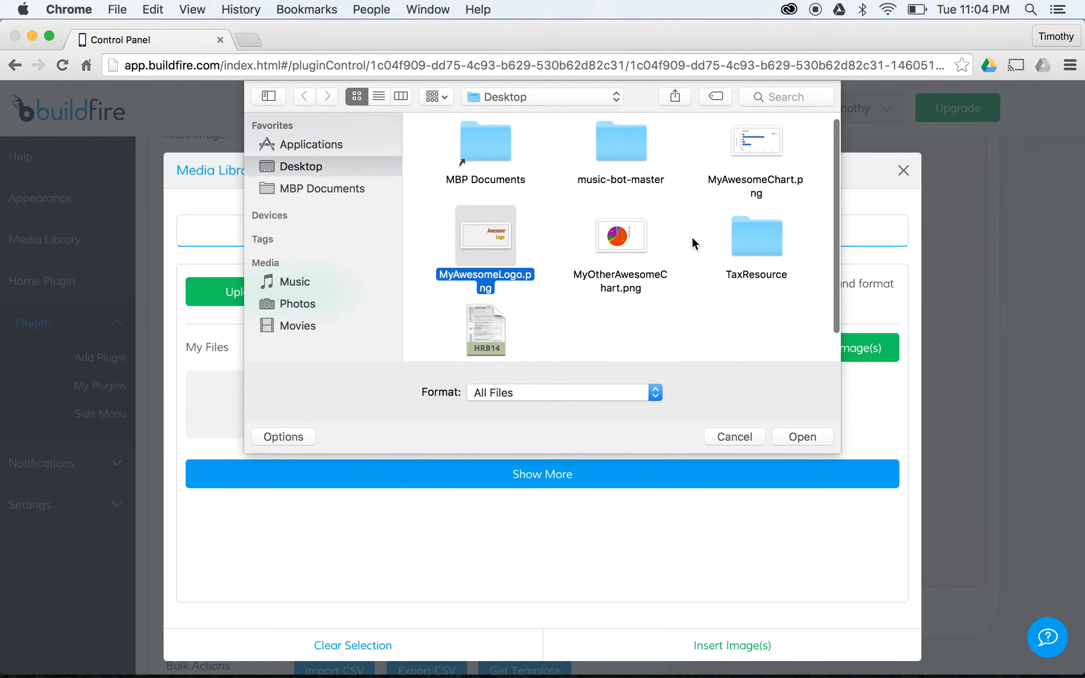
left_click(737, 141)
left_click(810, 436)
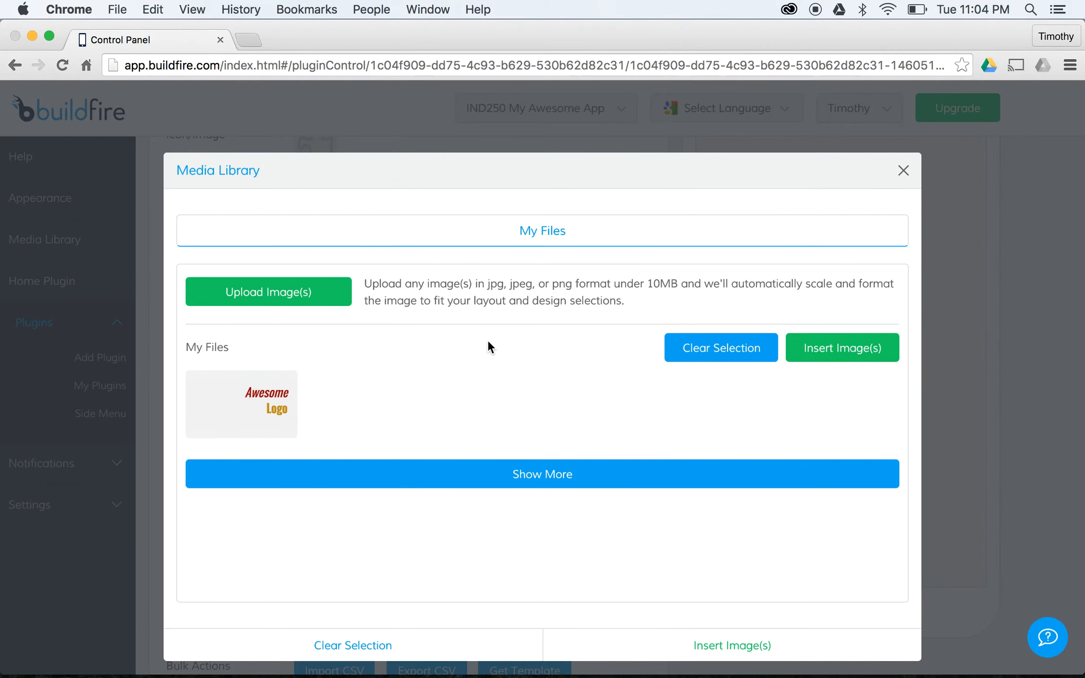
- Upload MyOtherAwesomeChart.png (pie chart), then insert both charts into the carousel
left_click(281, 300)
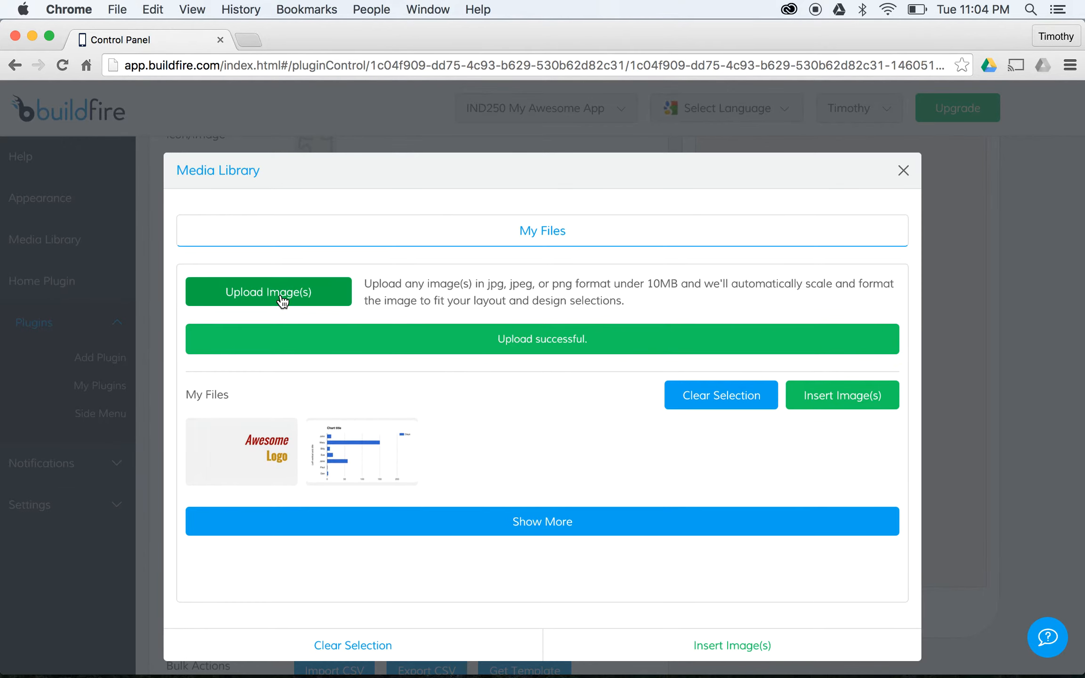
left_click(627, 227)
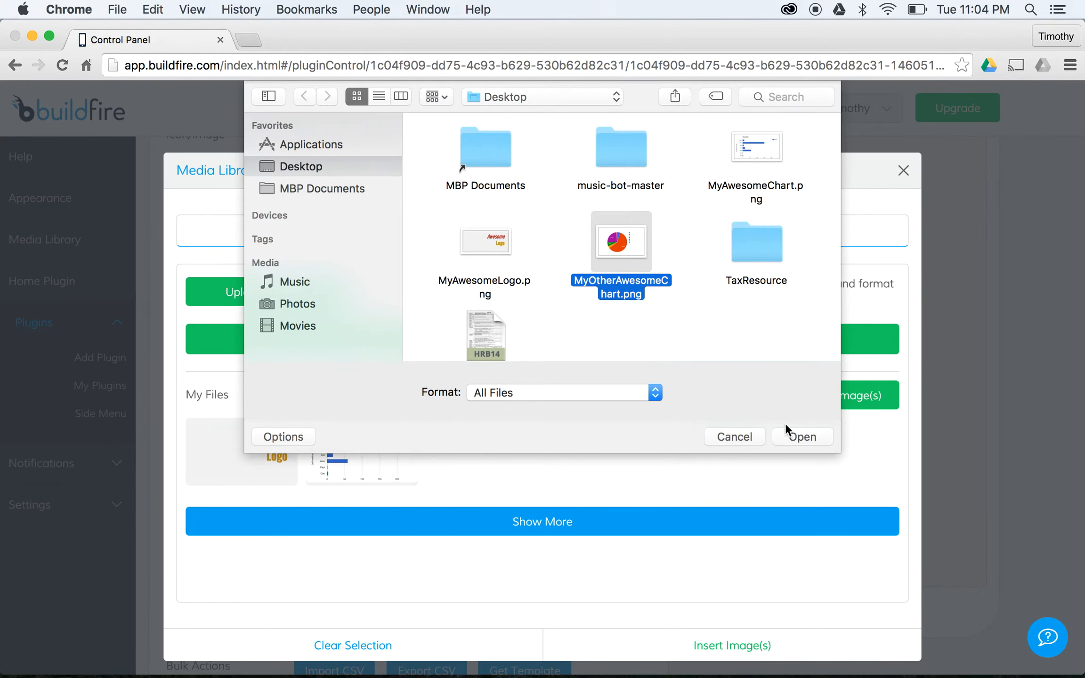
left_click(803, 436)
left_click(377, 452)
left_click(490, 447)
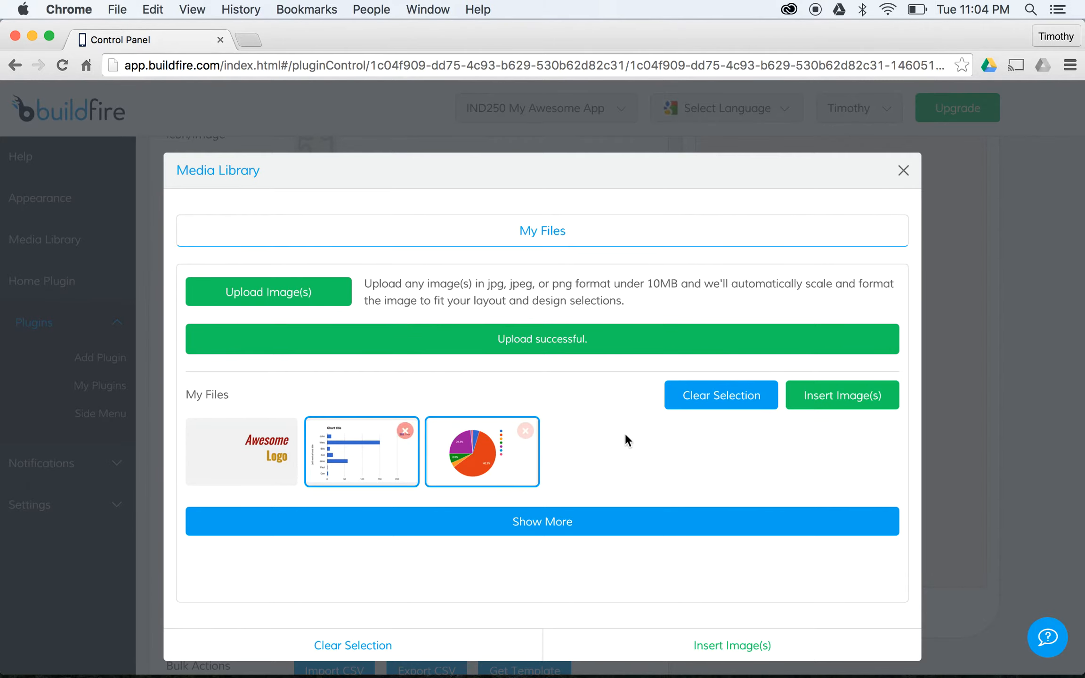
left_click(840, 403)
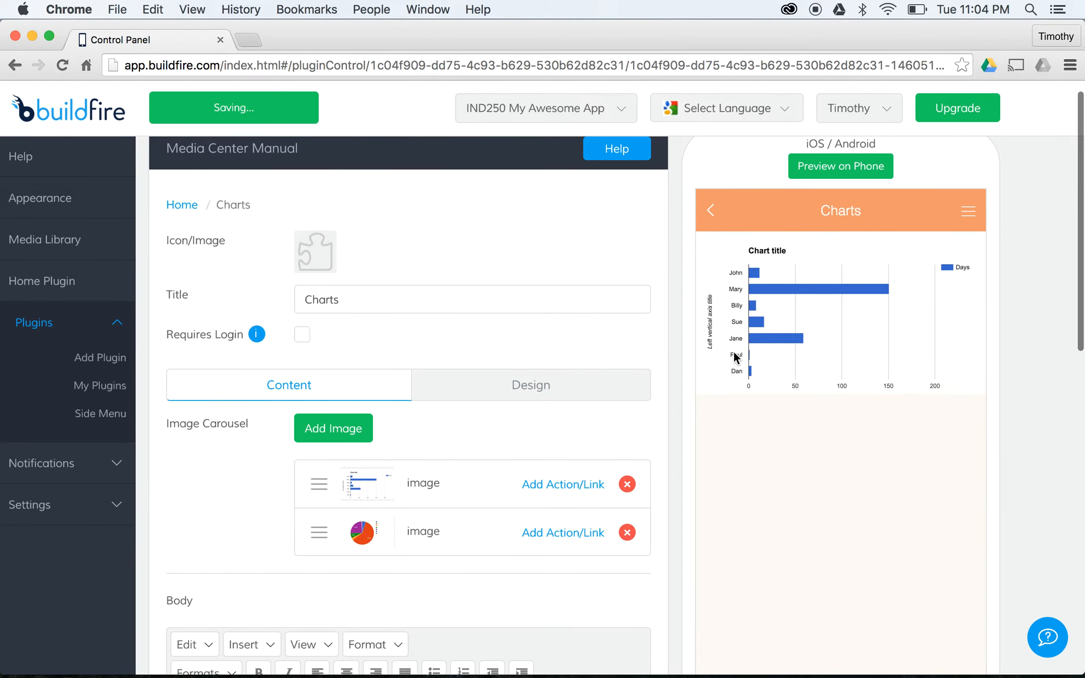
- Add a Charts body note saying these great charts illustrate the points nicely, then return to My Plugins
scroll(735, 357, "down", 10)
left_click(503, 493)
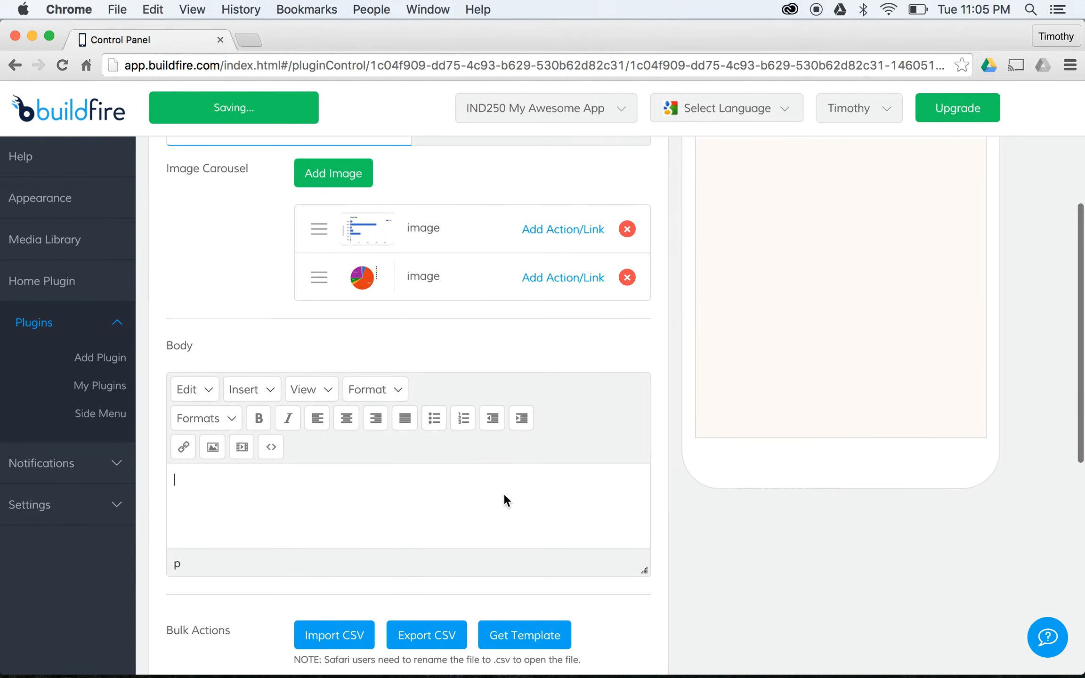
type("These are ")
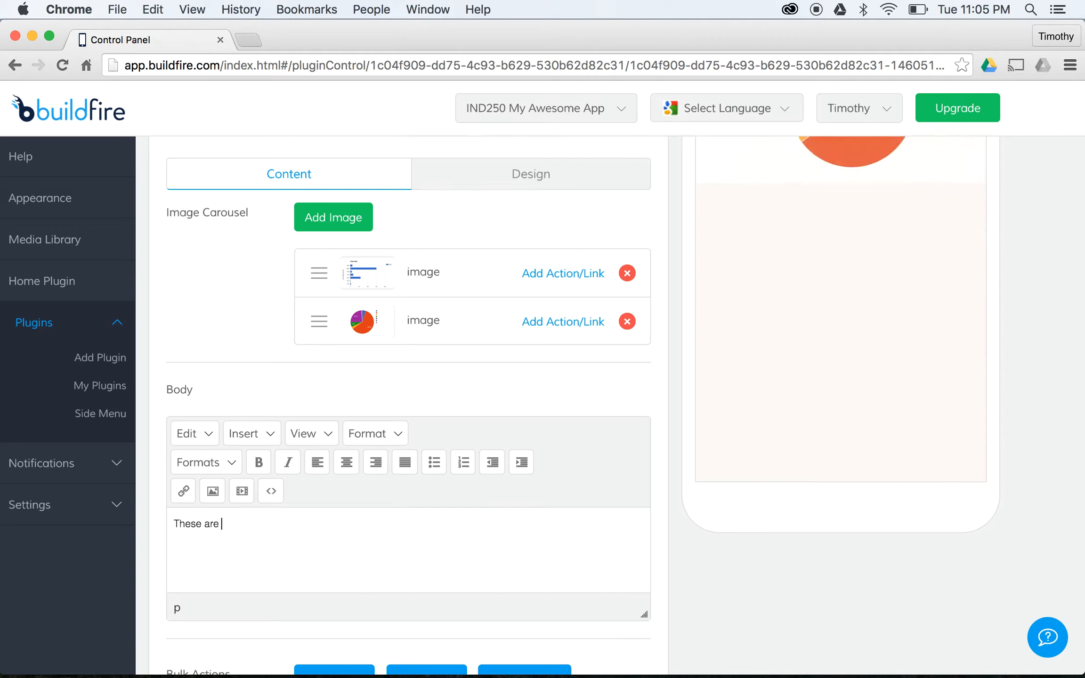
type("soem")
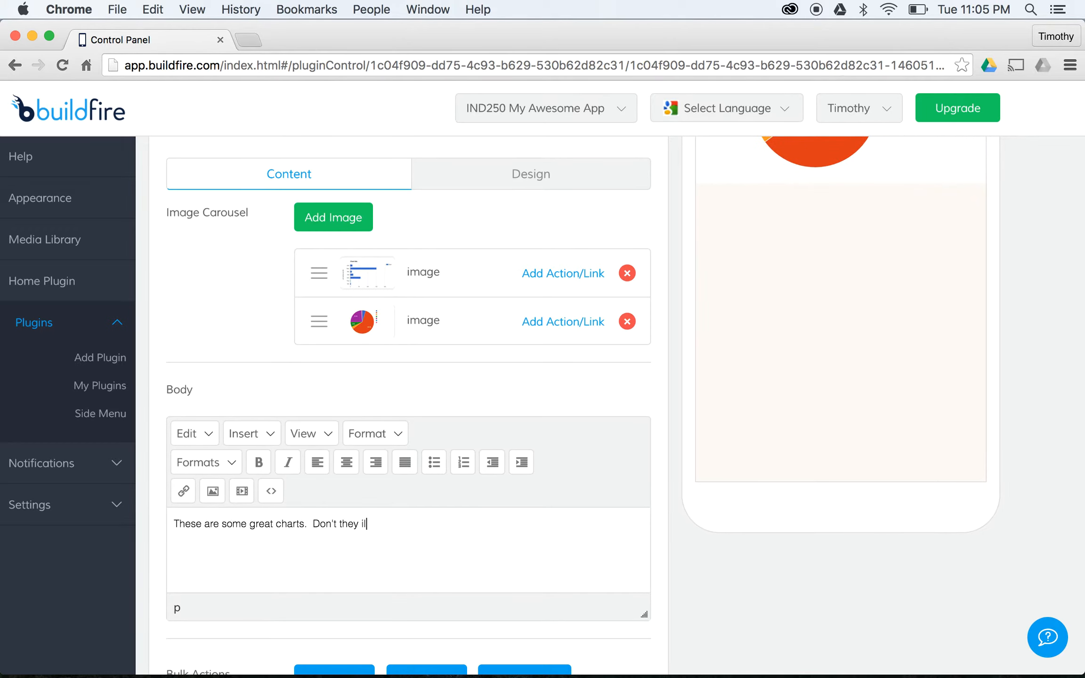
type(" points nicely.")
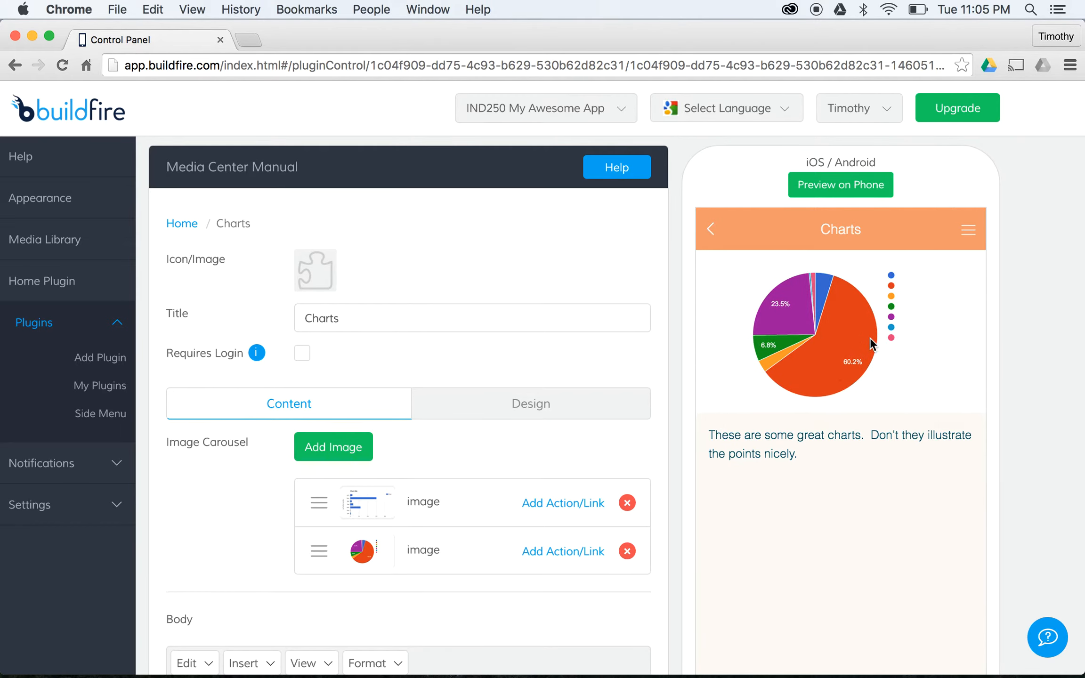
scroll(675, 426, "down", 8)
scroll(565, 471, "up", 1)
scroll(471, 500, "down", 3)
scroll(433, 502, "up", 12)
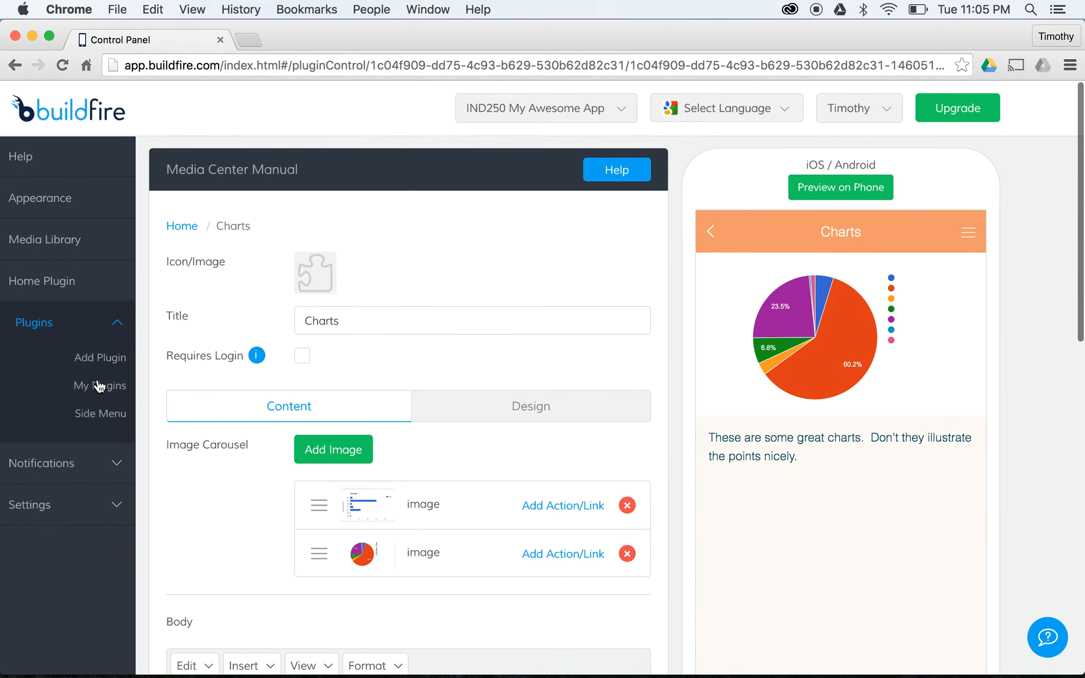
left_click(99, 385)
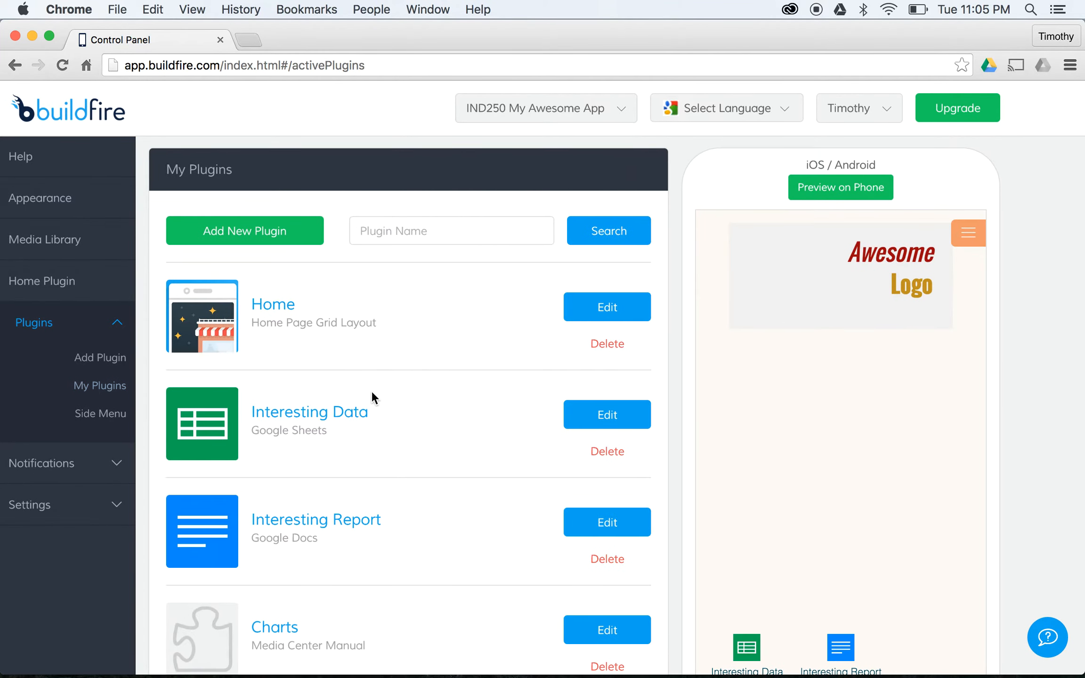
- Add Charts as a Home plugin instance beside Interesting Data and Interesting Report
left_click(605, 296)
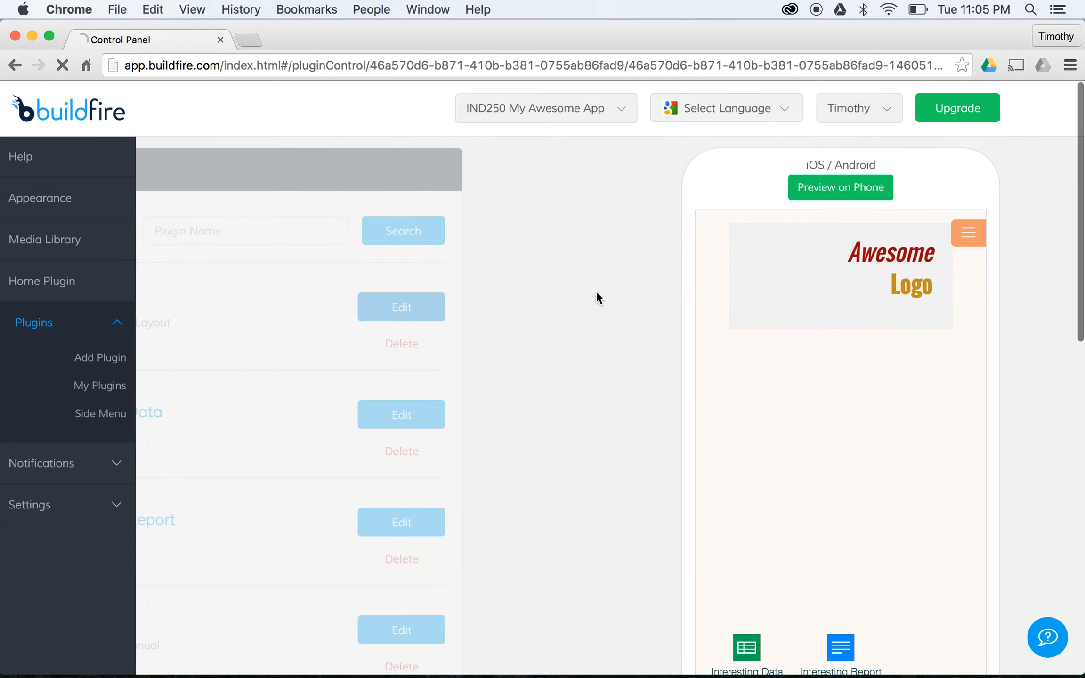
scroll(518, 340, "down", 3)
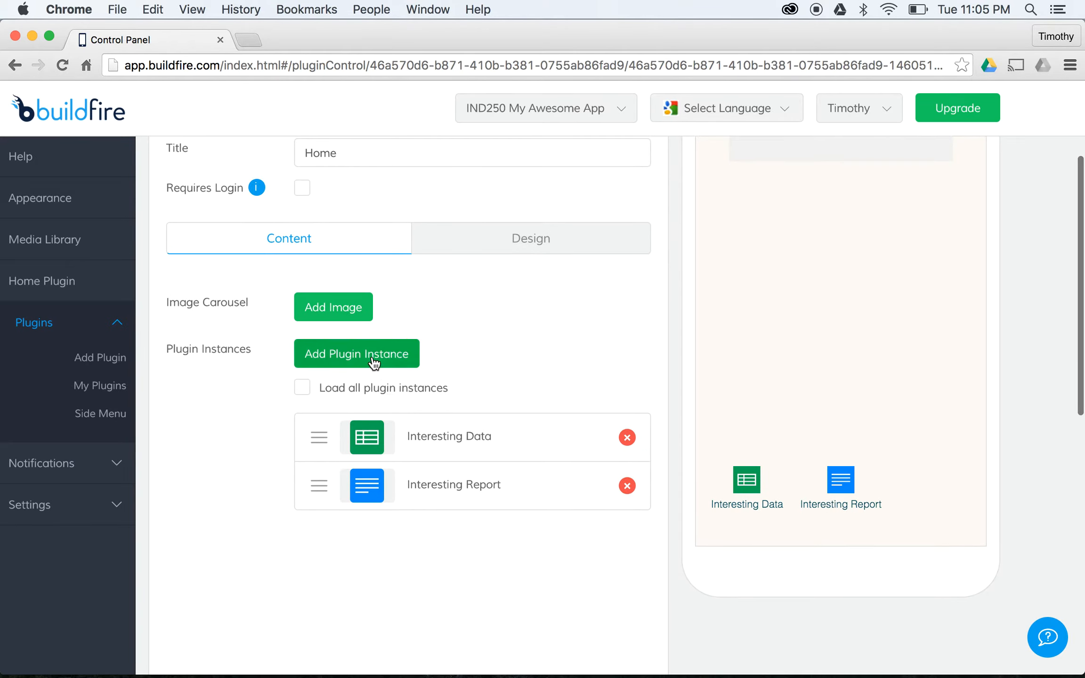
left_click(377, 354)
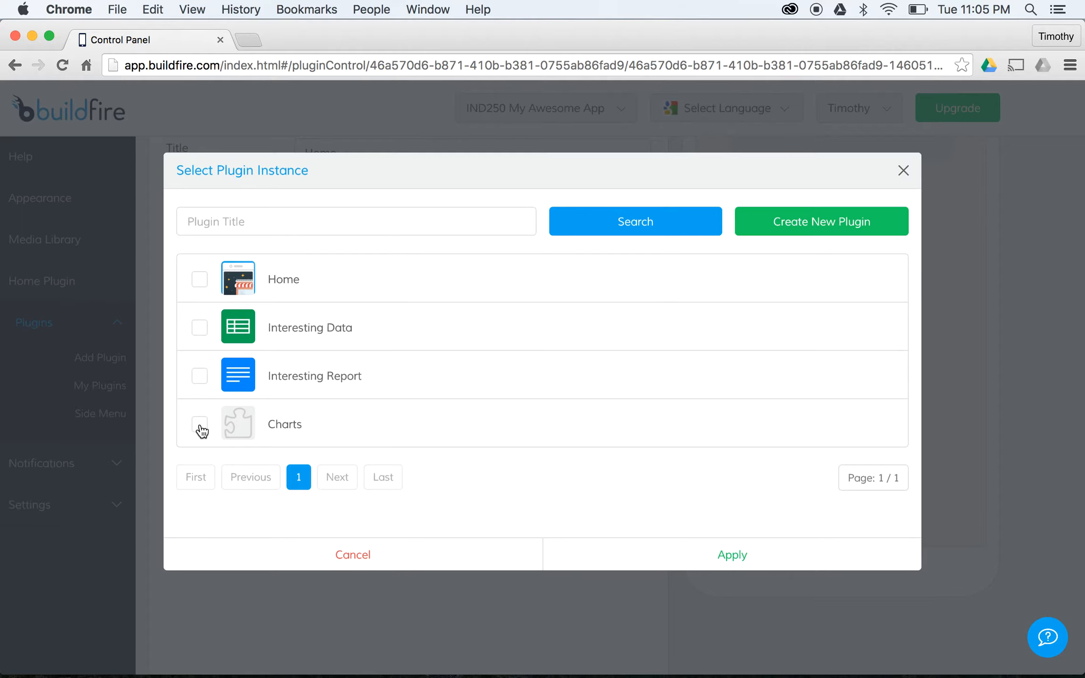
left_click(774, 557)
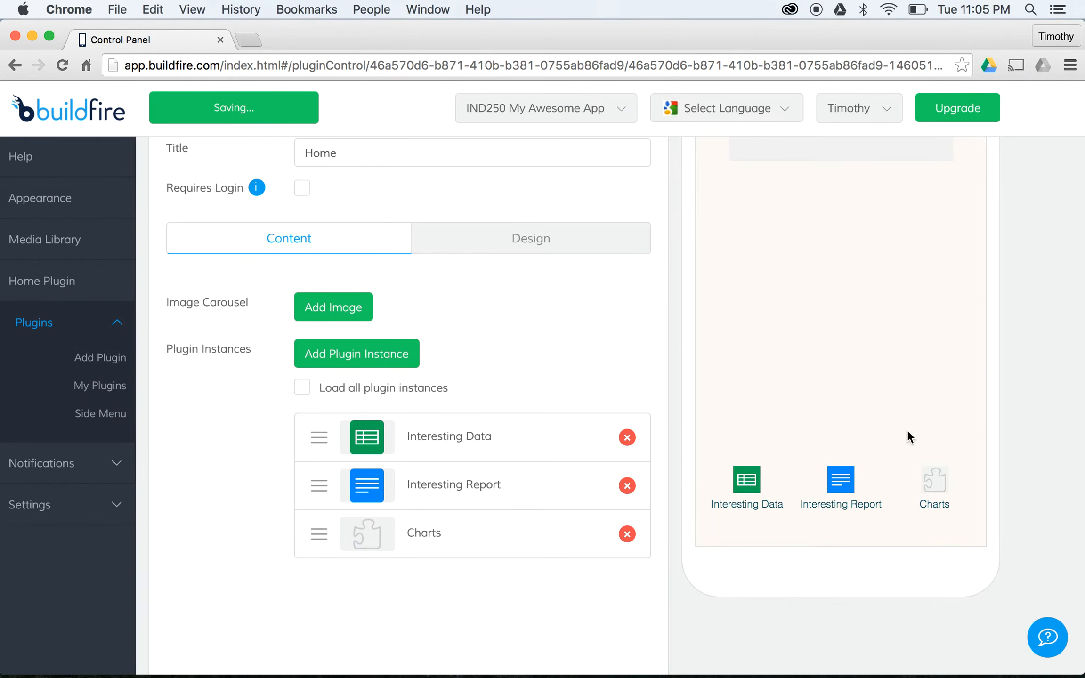
scroll(907, 431, "up", 3)
scroll(377, 526, "down", 2)
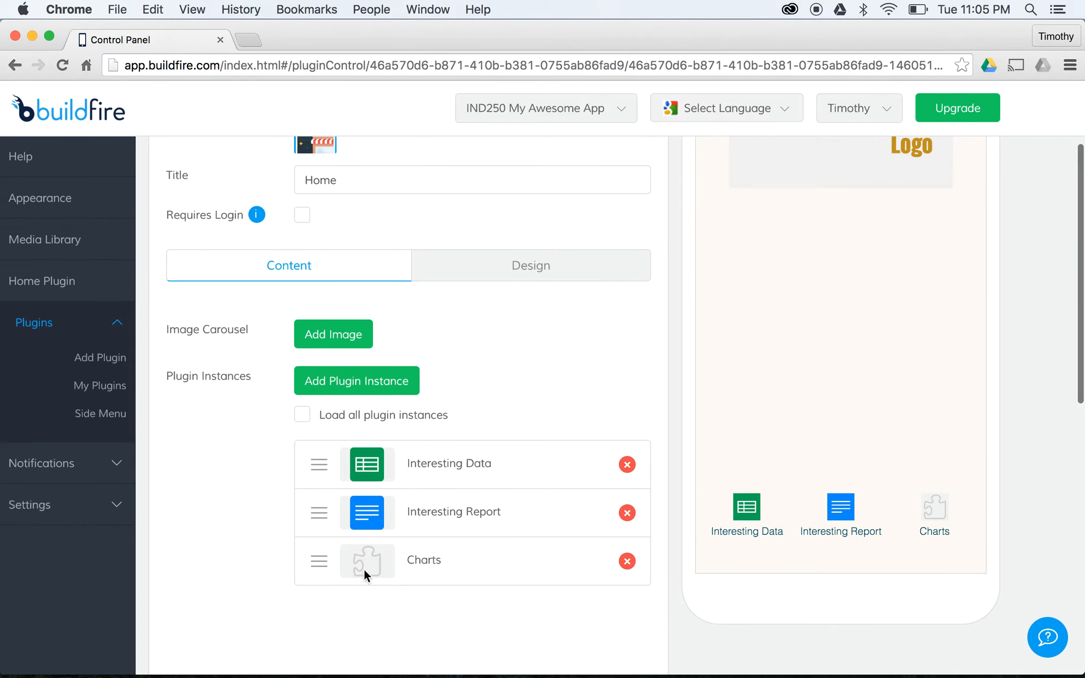
scroll(575, 426, "up", 3)
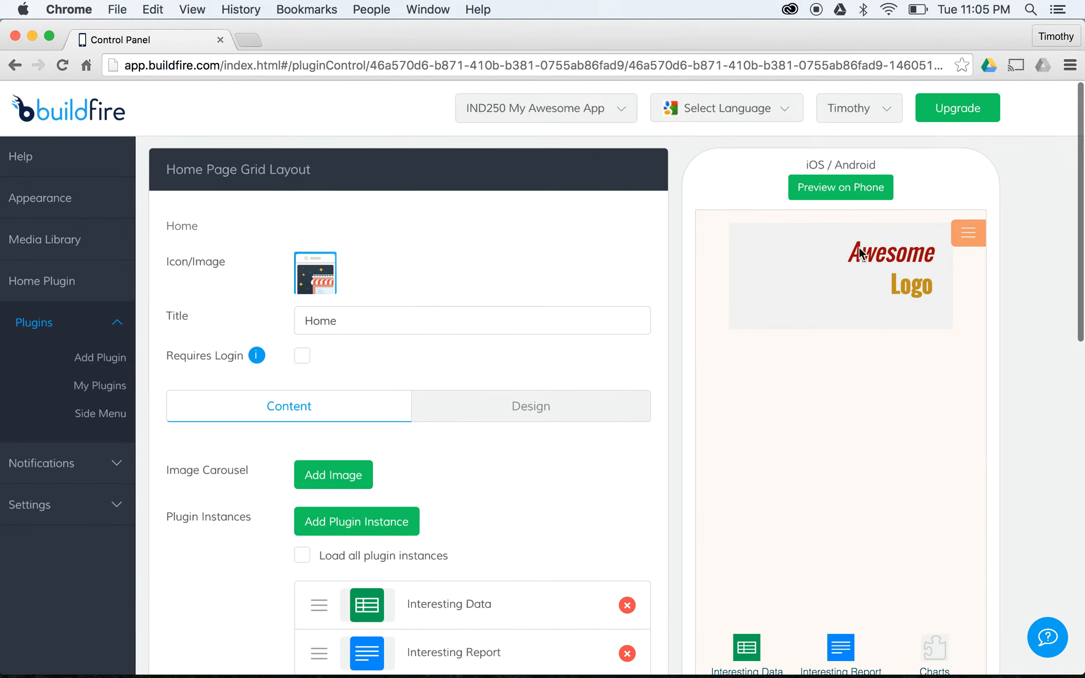
scroll(943, 319, "down", 2)
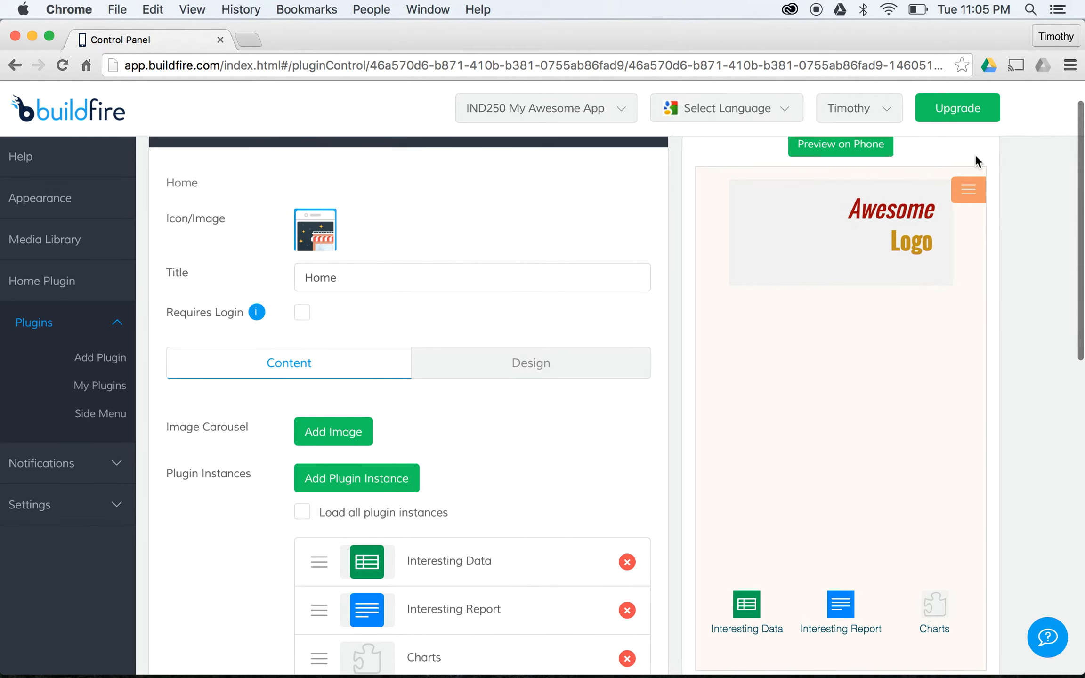
left_click(977, 189)
left_click(973, 188)
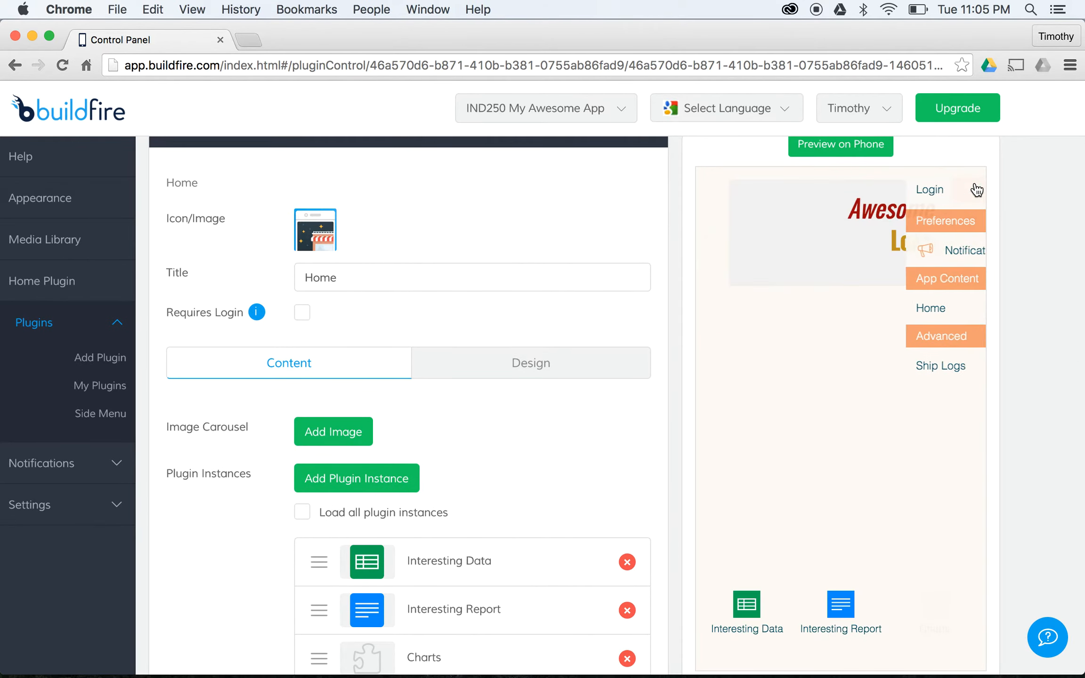
scroll(886, 331, "down", 1)
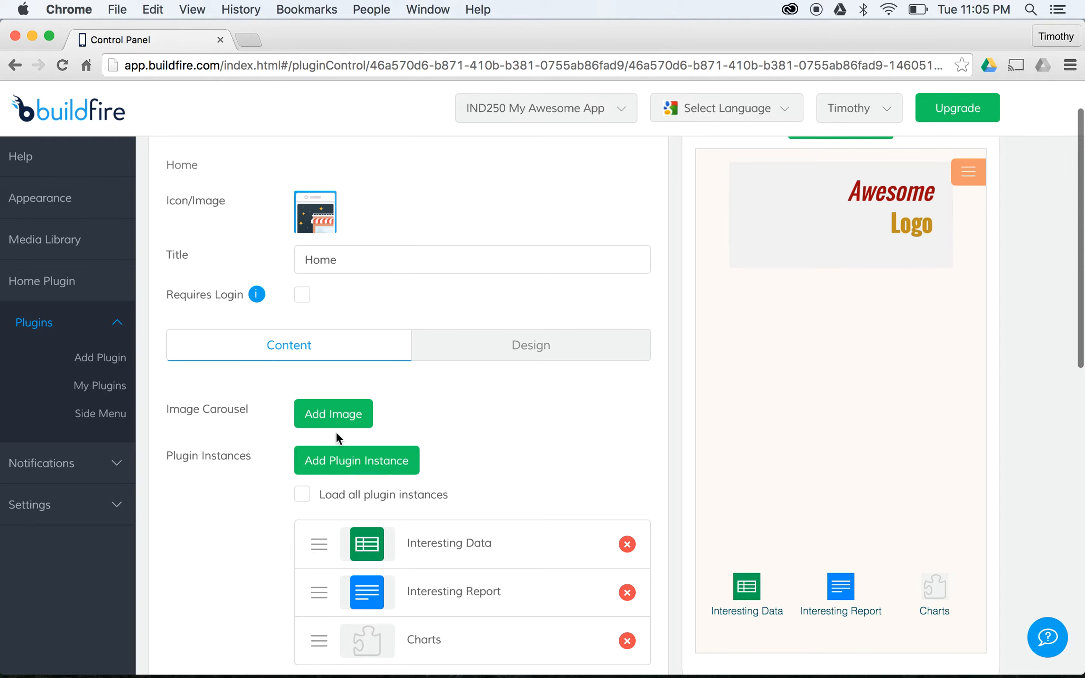
scroll(442, 423, "down", 1)
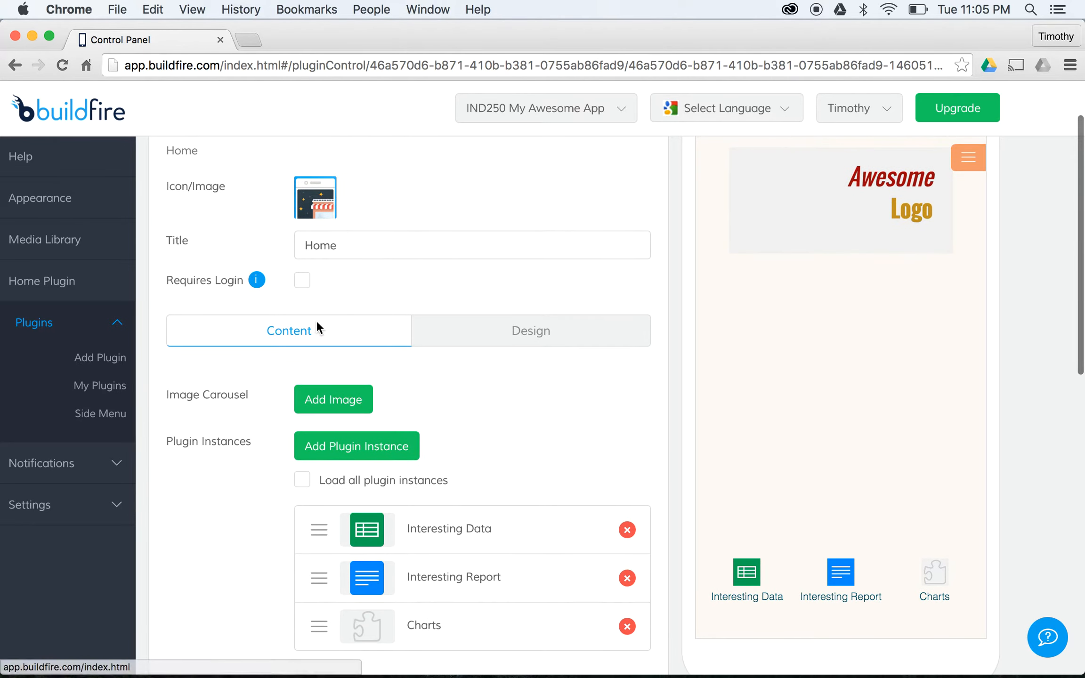
- Turn on Load all plugins in Side Menu so Home, Interesting Data, Interesting Report and Charts appear
left_click(80, 415)
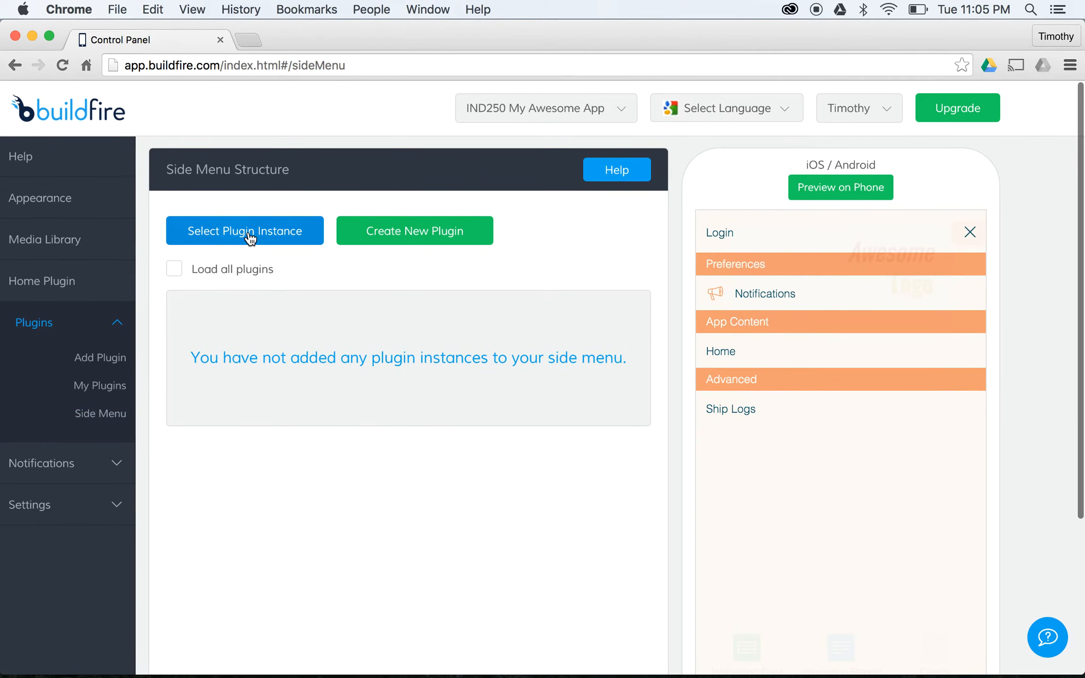
left_click(174, 269)
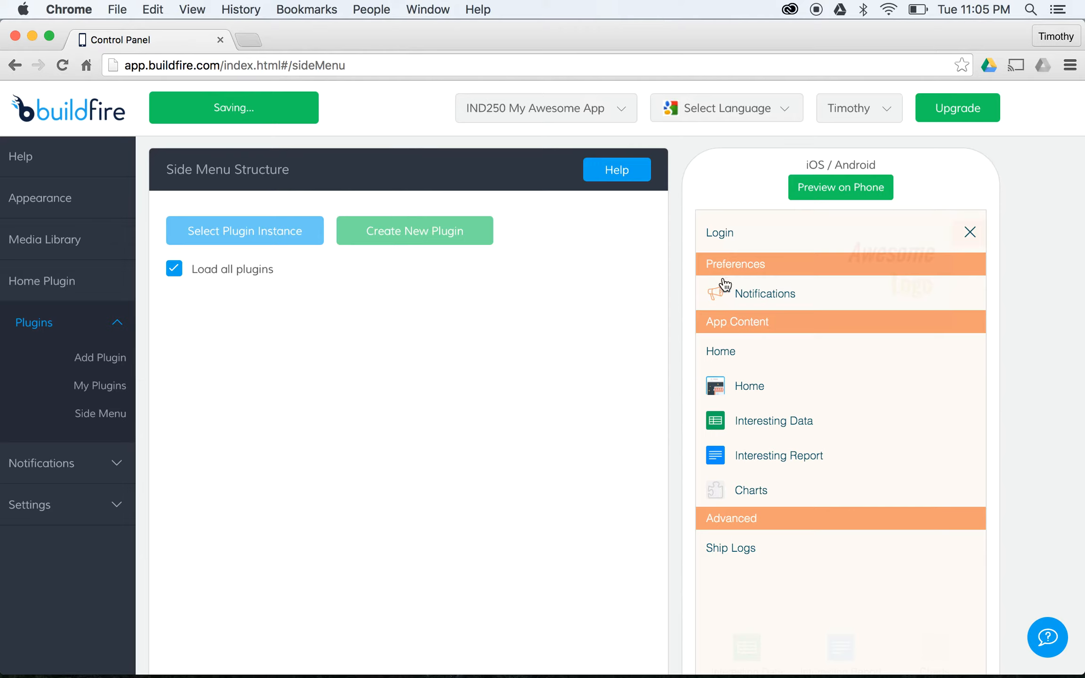
left_click(971, 230)
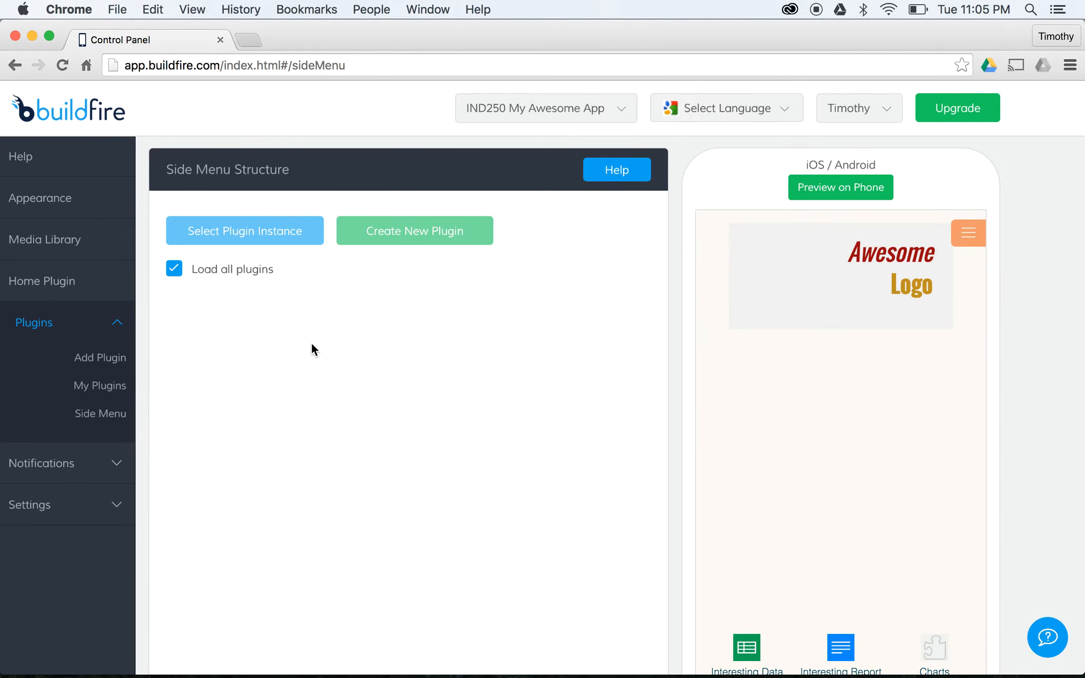
- Create a new Text WYSIWYG page titled 'About This App'
left_click(120, 357)
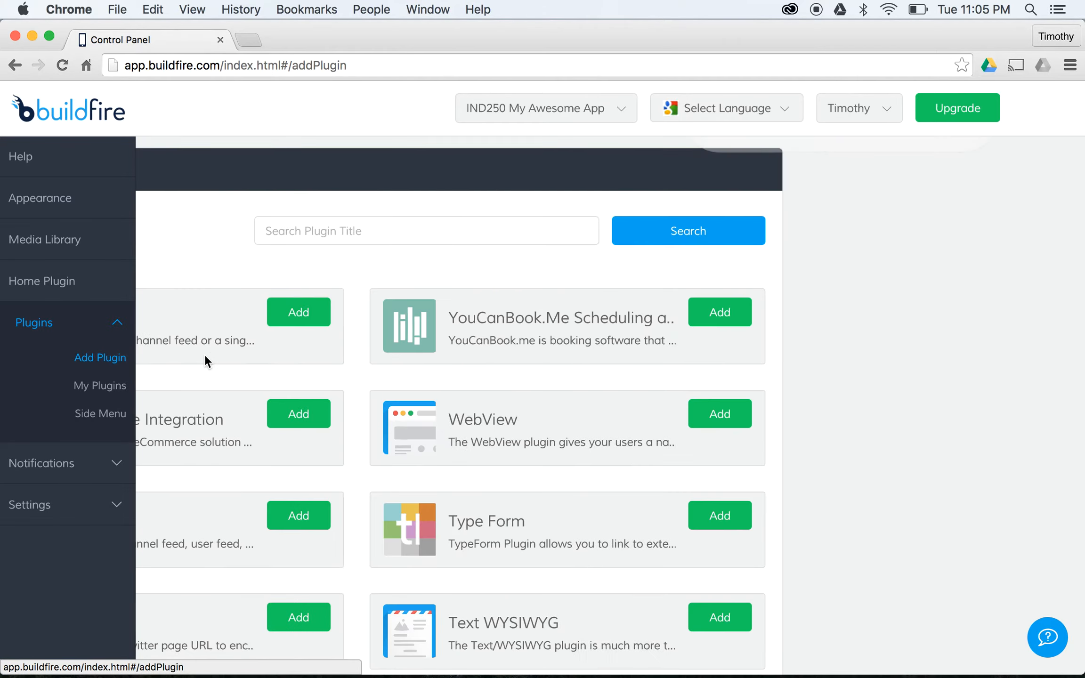
scroll(509, 282, "down", 5)
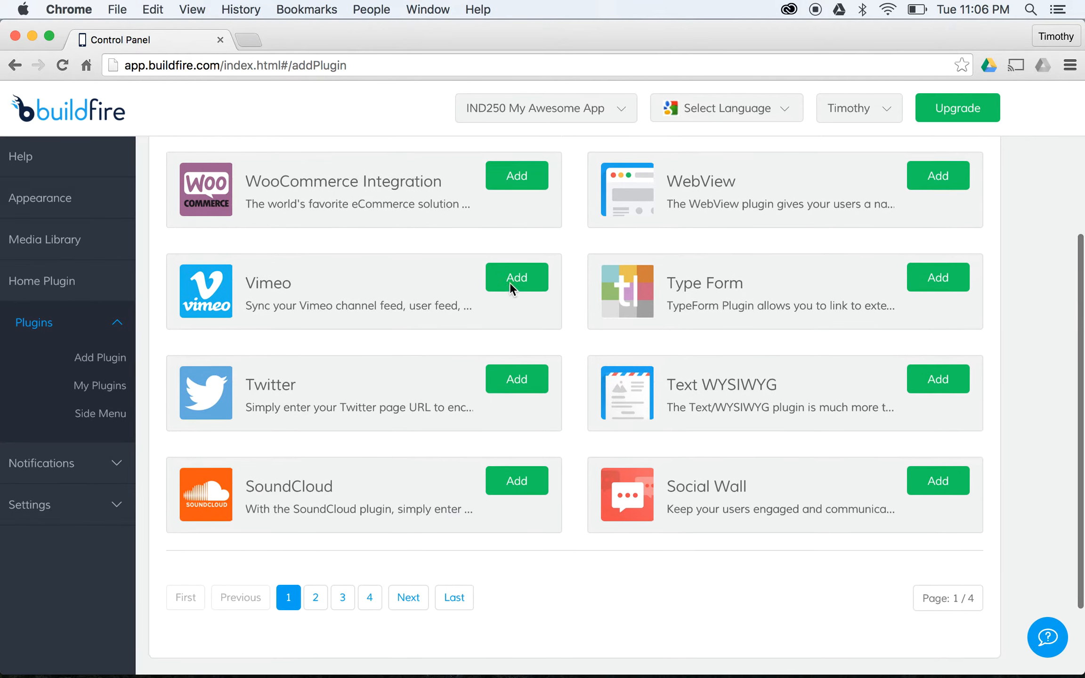
left_click(915, 394)
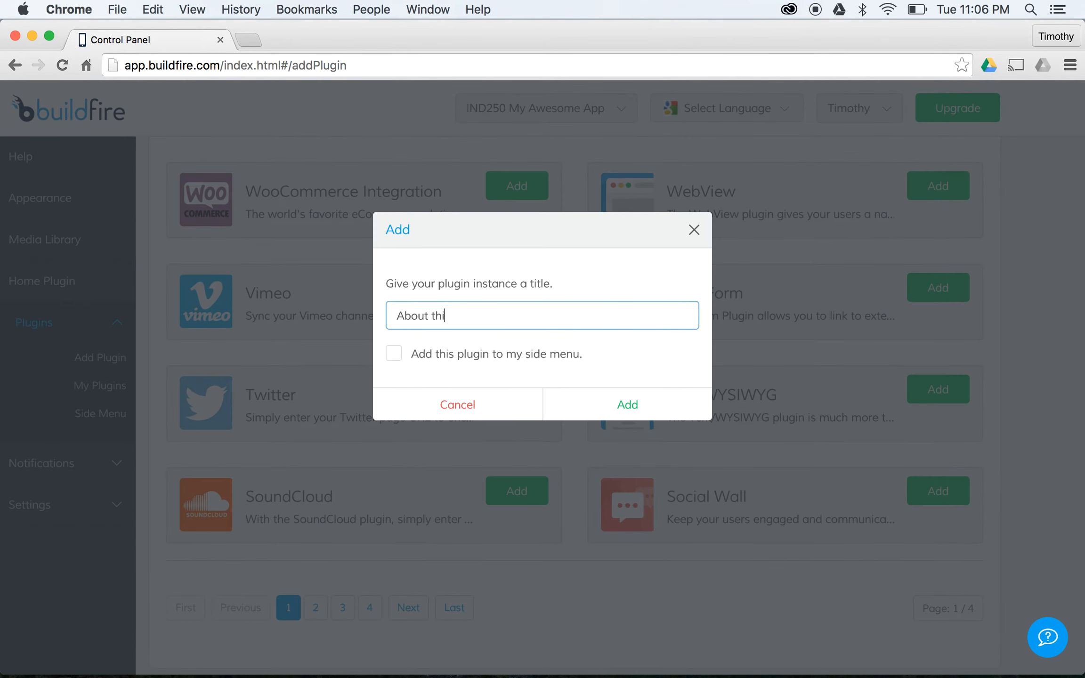
left_click(627, 408)
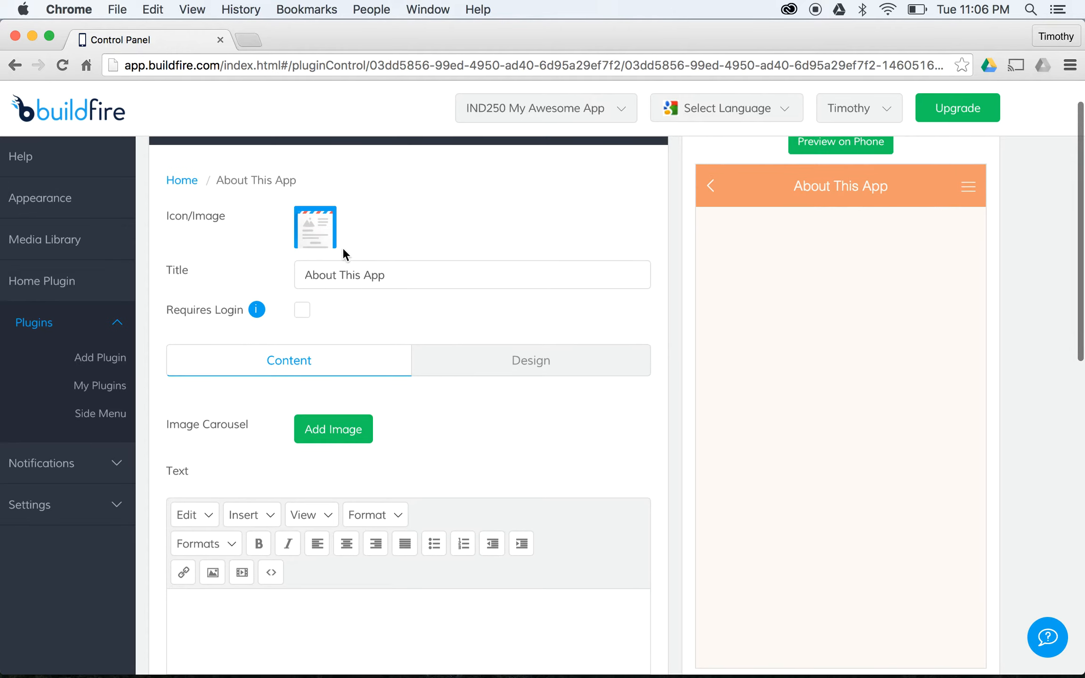
- Write the About page text about this term's great work, then return to My Plugins
scroll(342, 247, "down", 4)
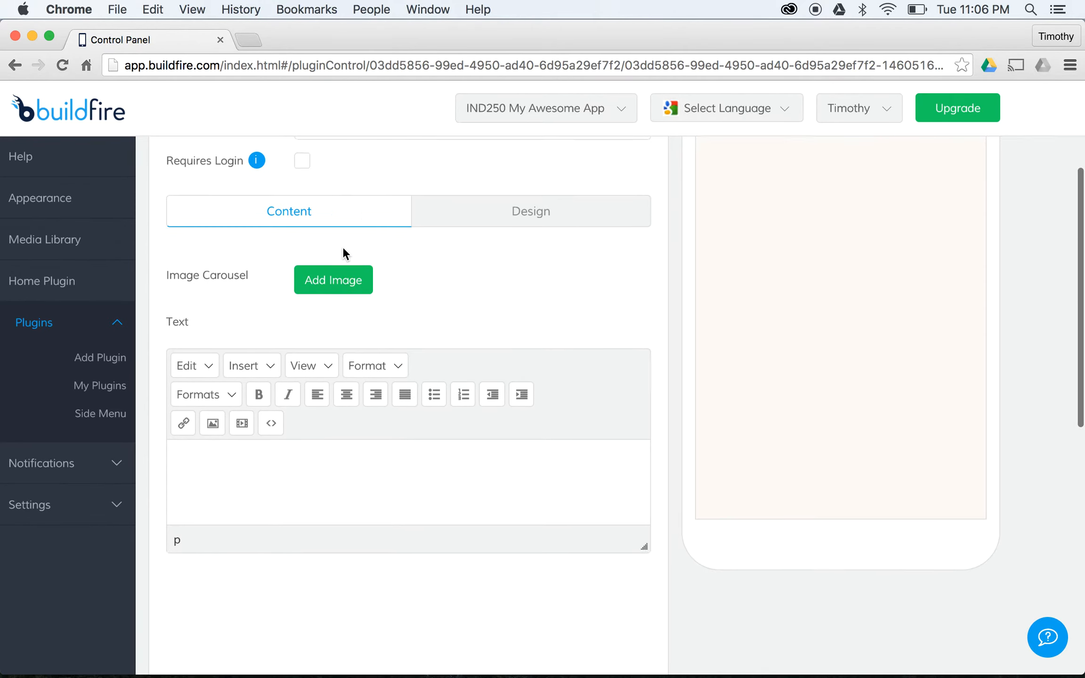
scroll(308, 199, "up", 5)
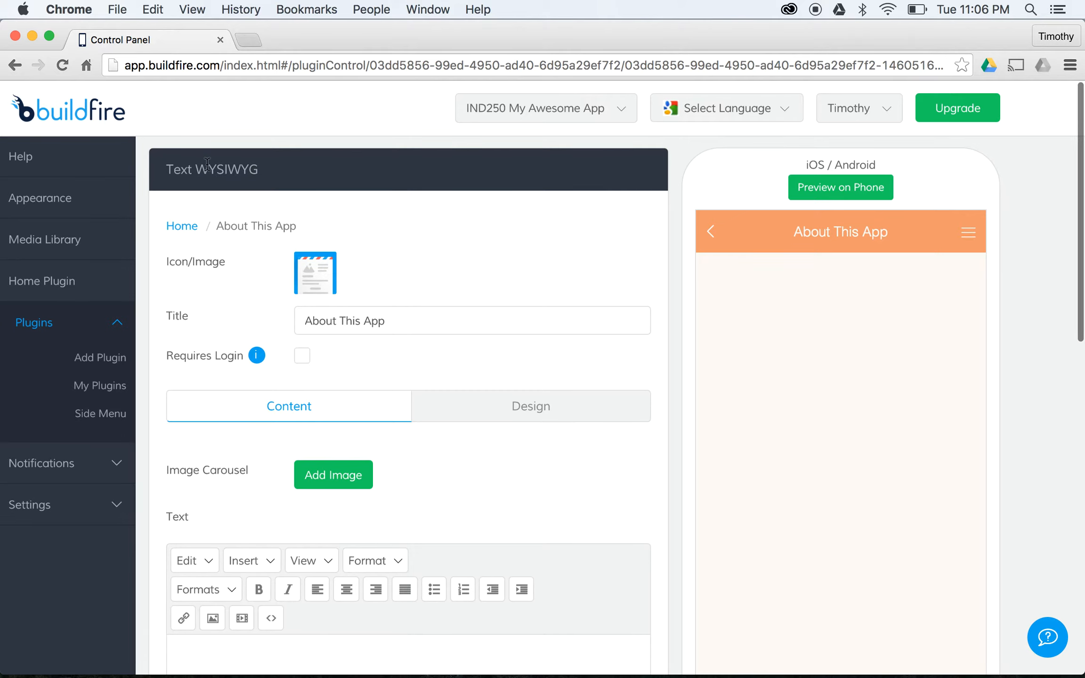
scroll(405, 466, "down", 5)
left_click(419, 473)
type("Thjis is a great app that talks about all of the great things we did this term.")
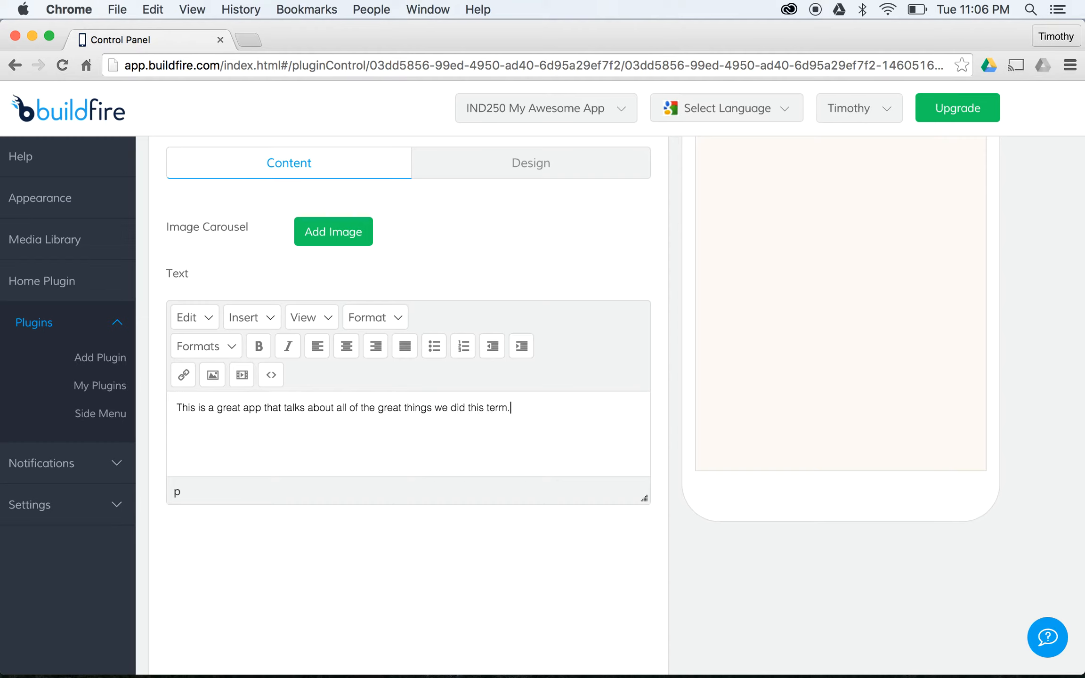
scroll(490, 425, "up", 5)
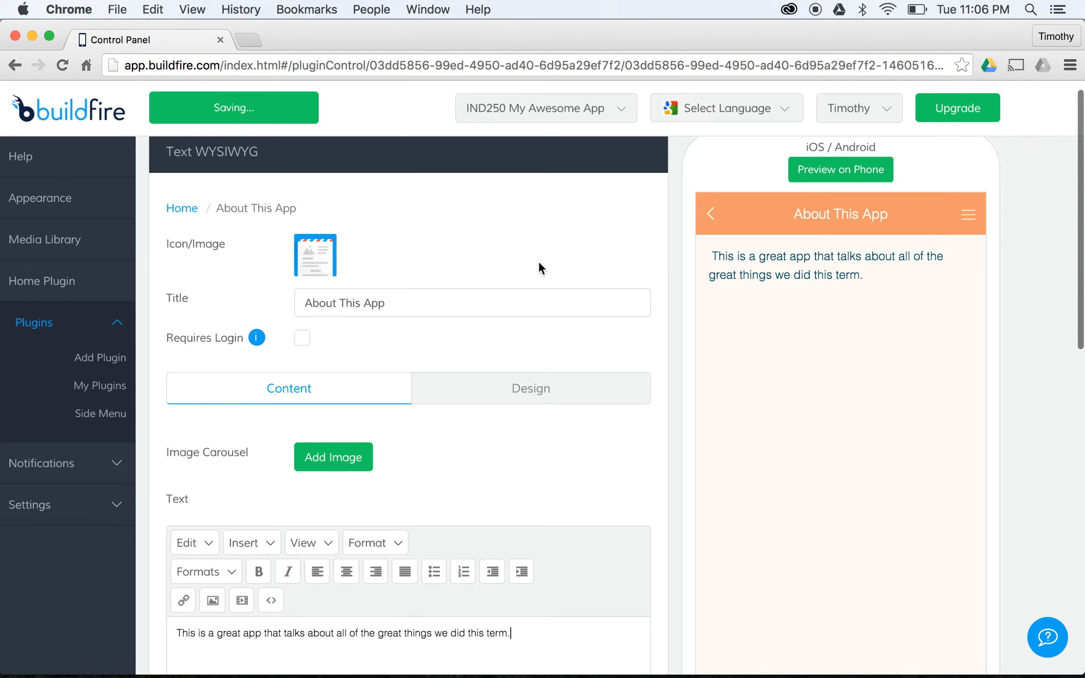
scroll(687, 270, "down", 1)
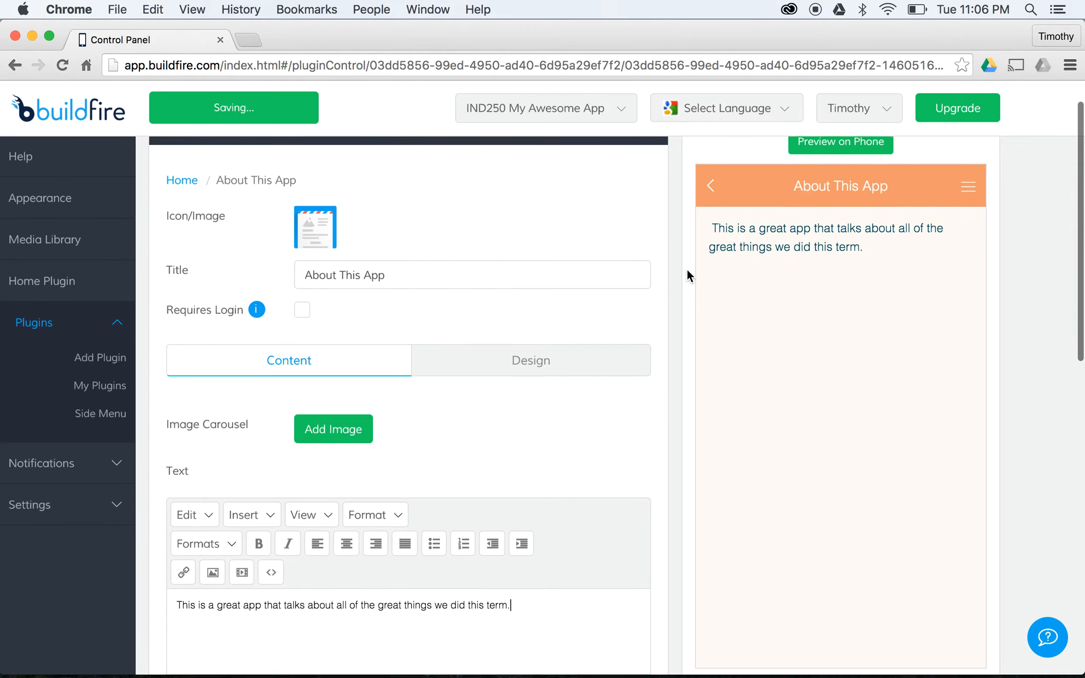
scroll(456, 237, "down", 1)
scroll(456, 237, "up", 2)
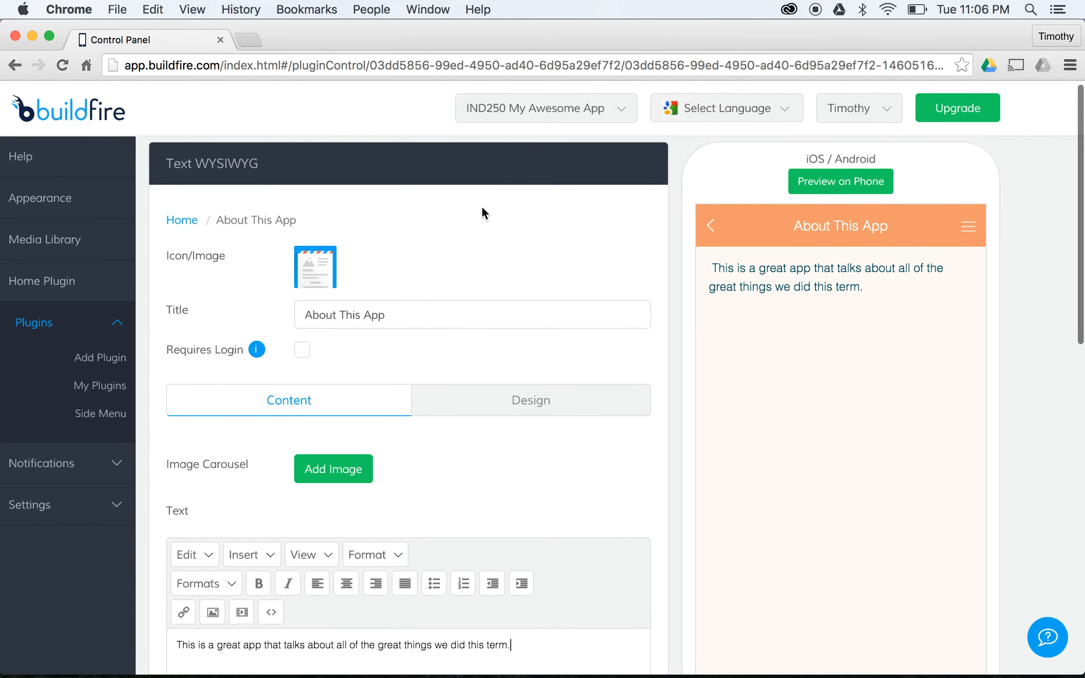
scroll(542, 217, "down", 2)
scroll(566, 221, "up", 2)
left_click(116, 382)
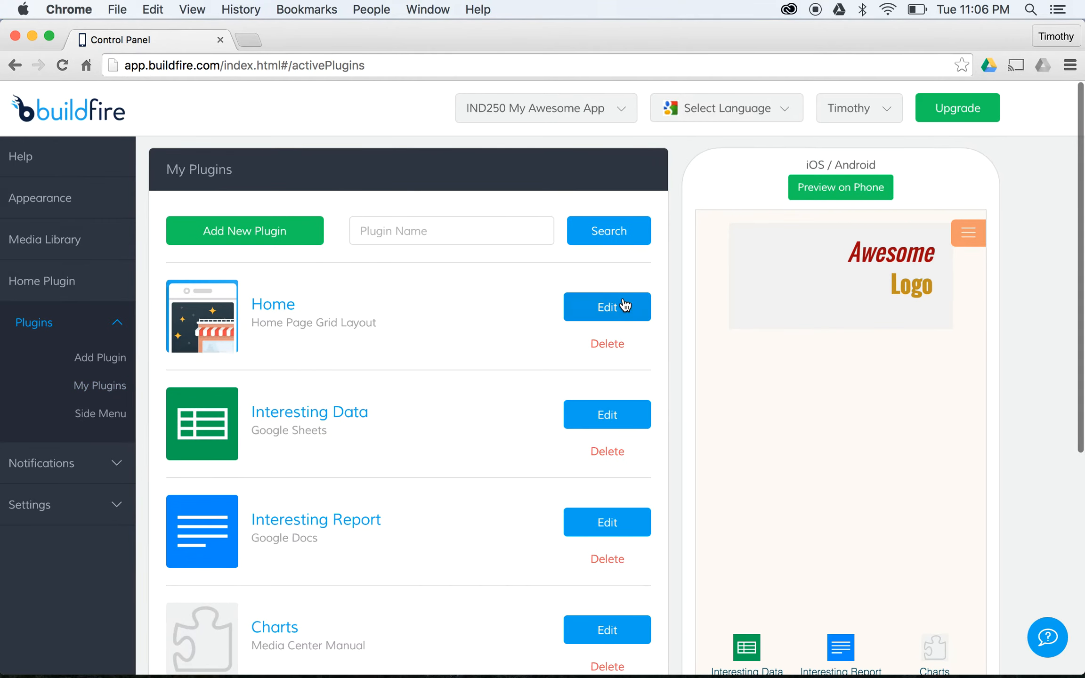
- Add About This App as a plugin instance on the Home page
left_click(608, 307)
scroll(335, 322, "down", 3)
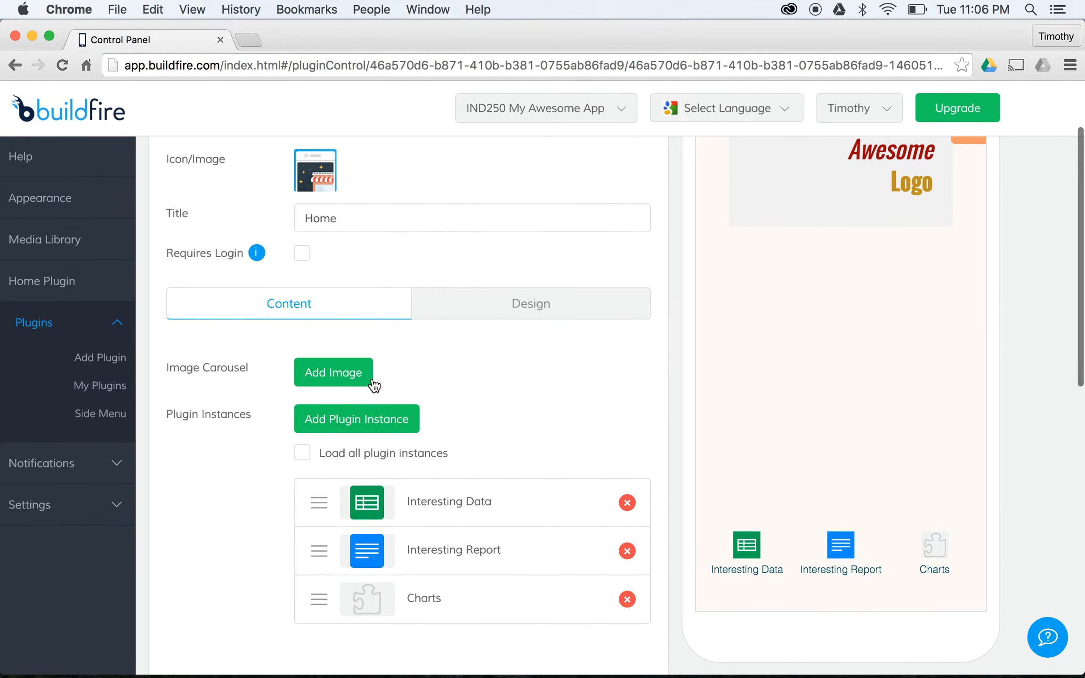
left_click(358, 419)
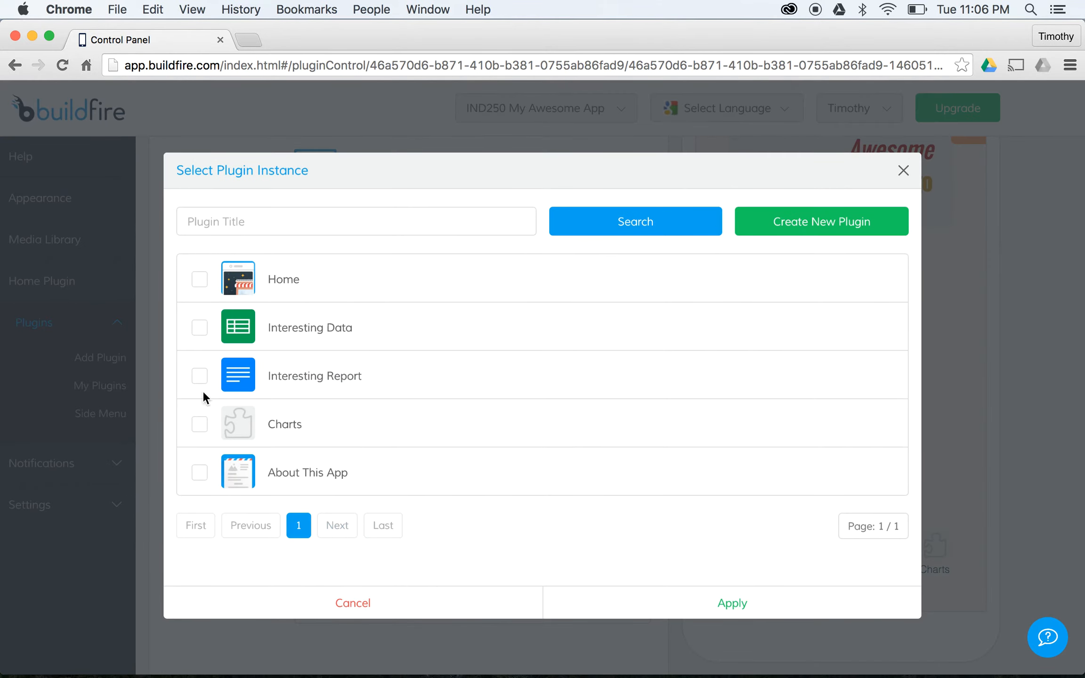
left_click(719, 603)
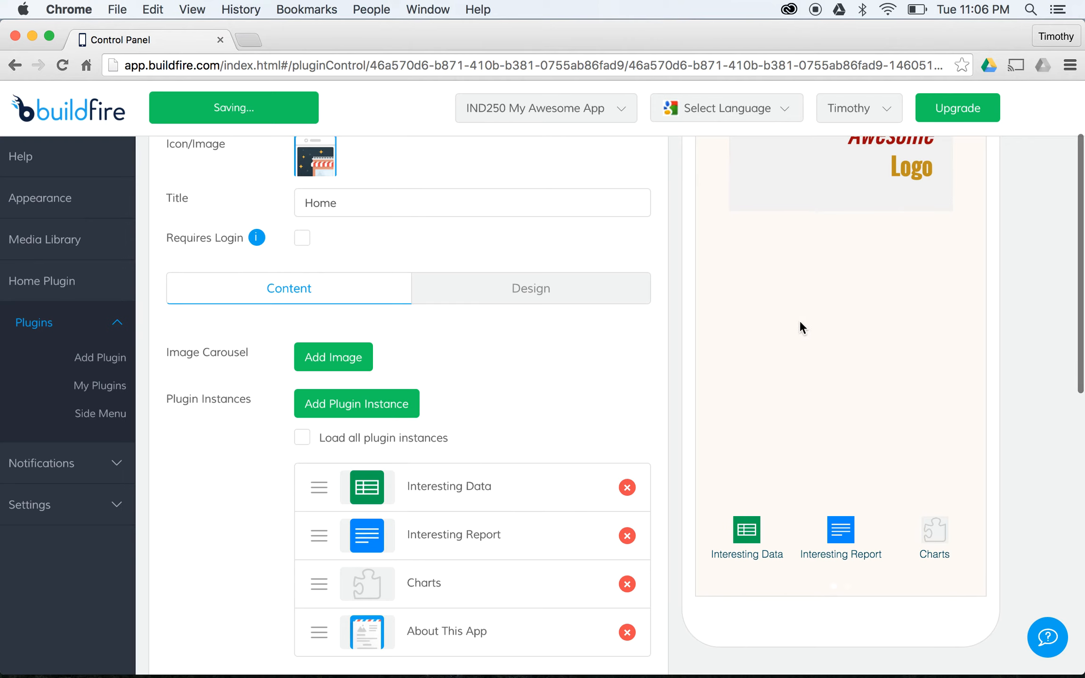
scroll(820, 293, "down", 2)
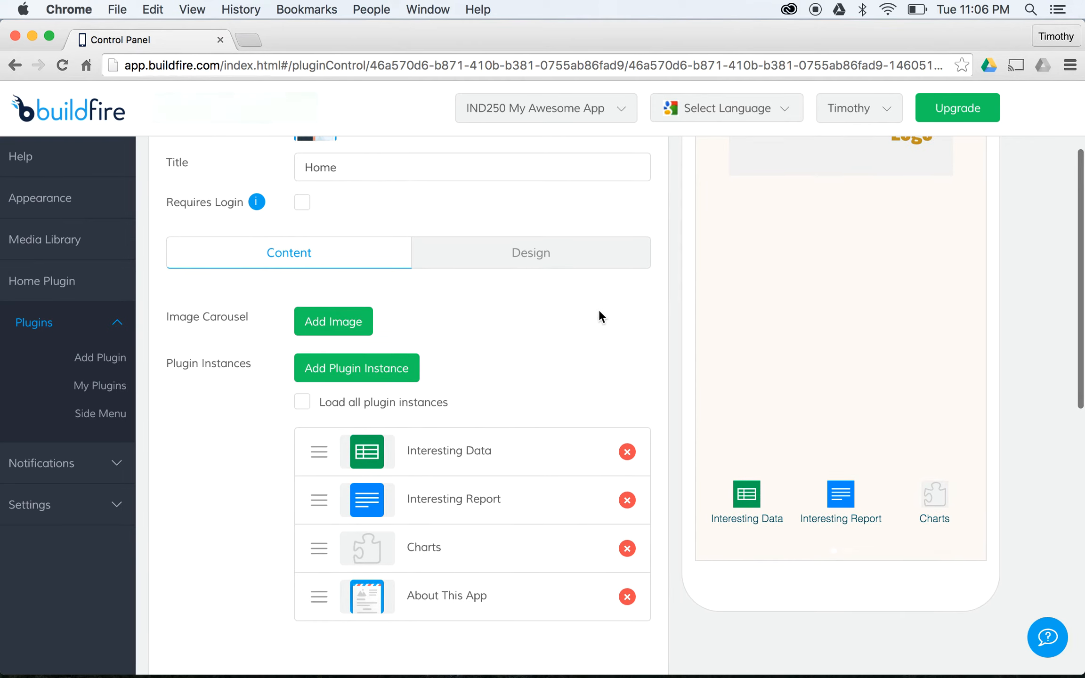
- Review the Side Menu structure and the plugin list, closing the preview's side menu
left_click(86, 413)
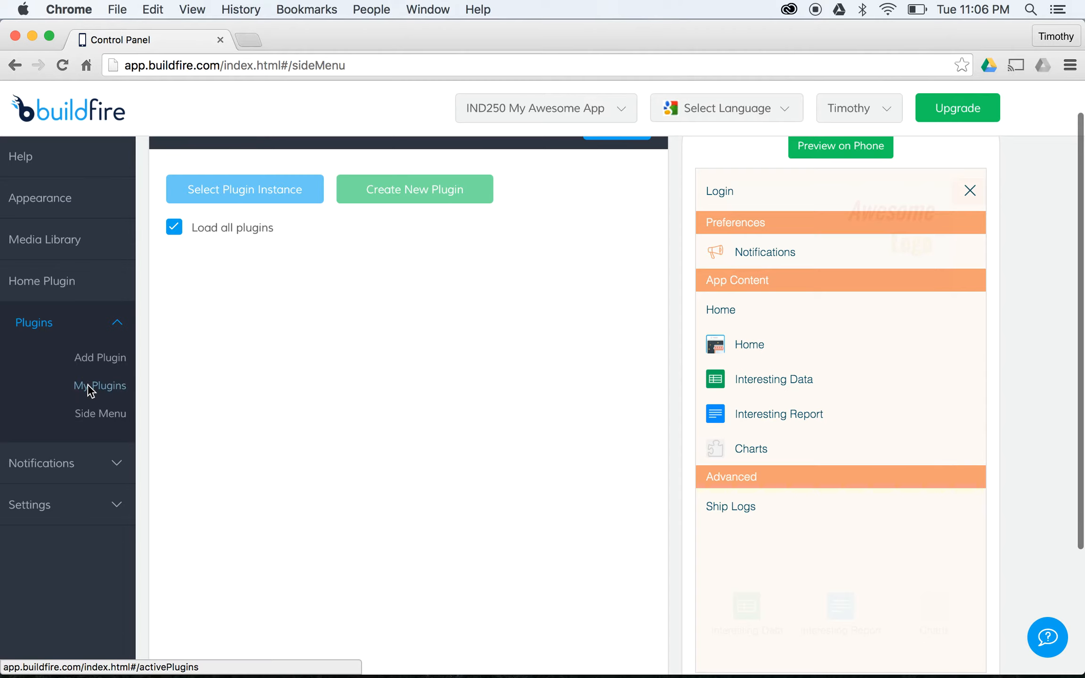
left_click(90, 387)
scroll(474, 313, "down", 5)
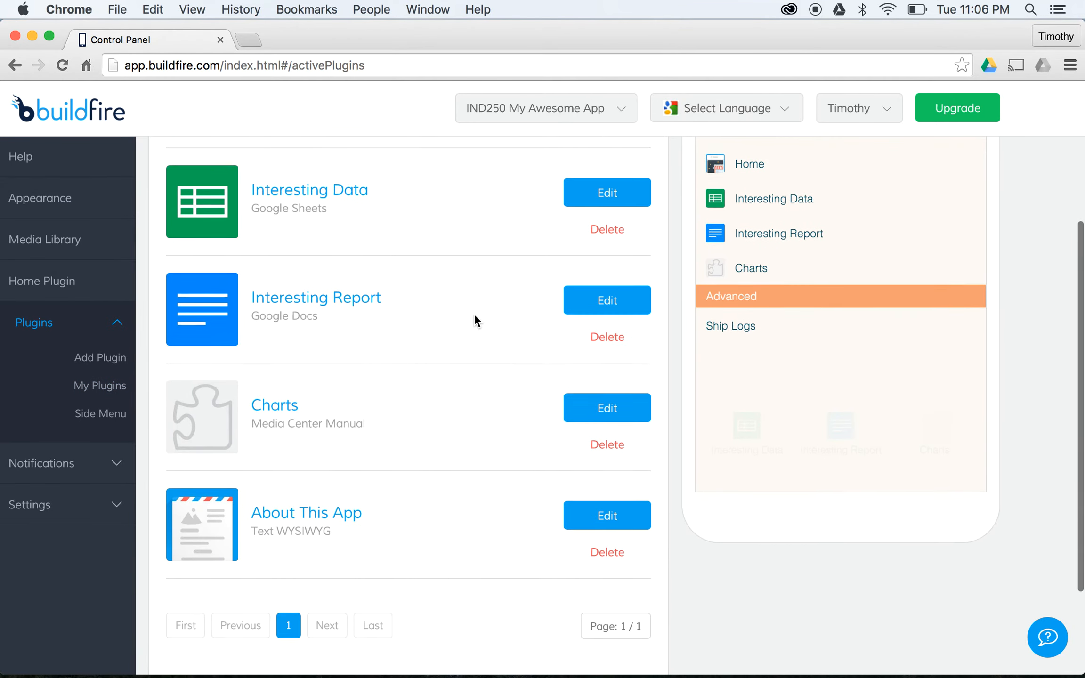
scroll(475, 315, "up", 5)
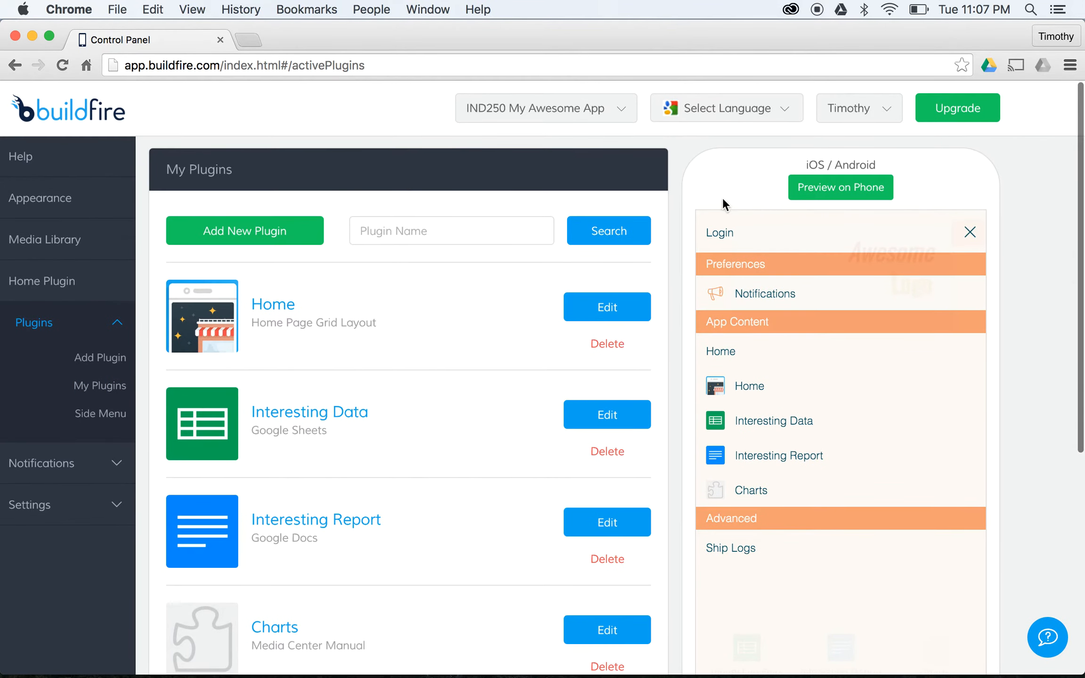
left_click(959, 233)
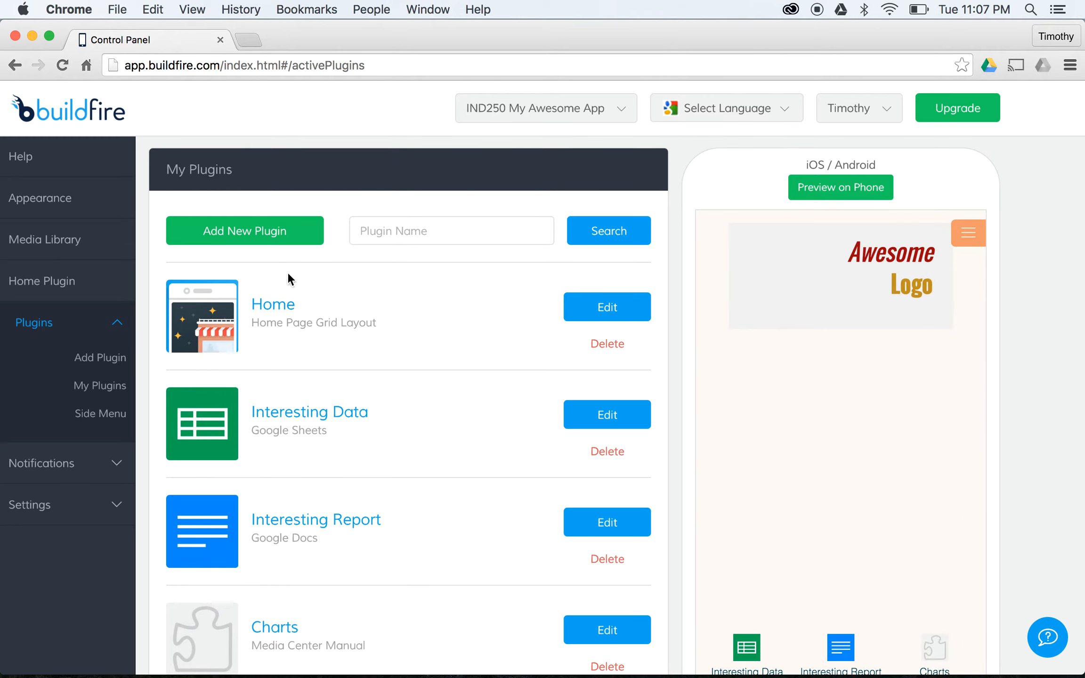
scroll(452, 342, "down", 3)
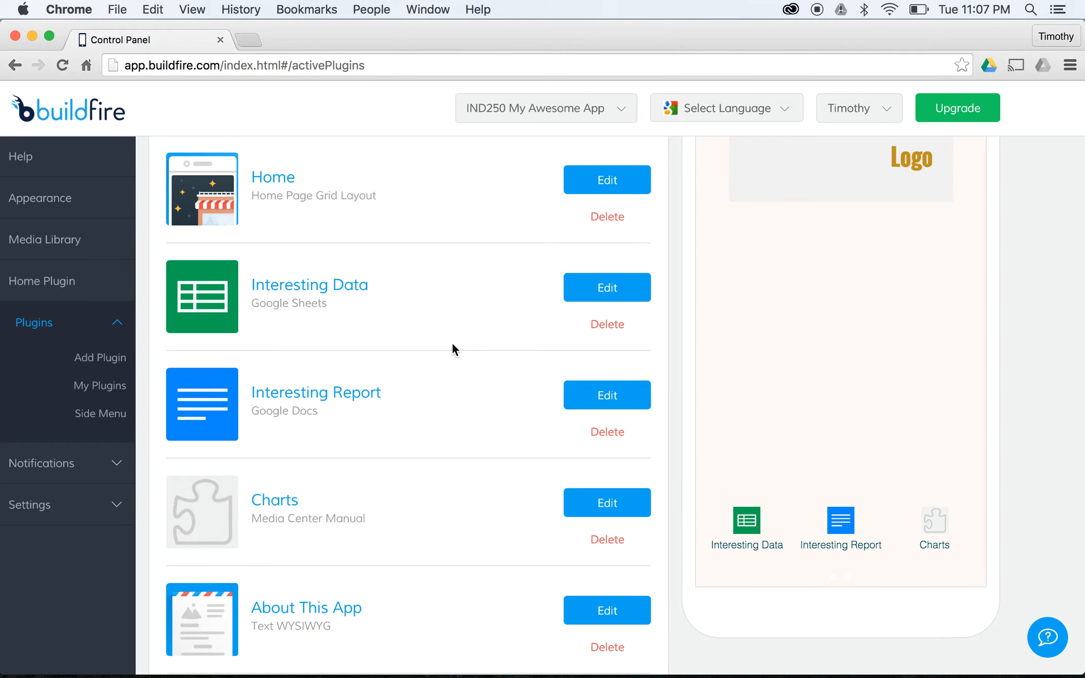
scroll(453, 349, "up", 3)
- Add the Custom HTML/CSS plugin from the last catalogue page, titled 'Something Else'
left_click(281, 236)
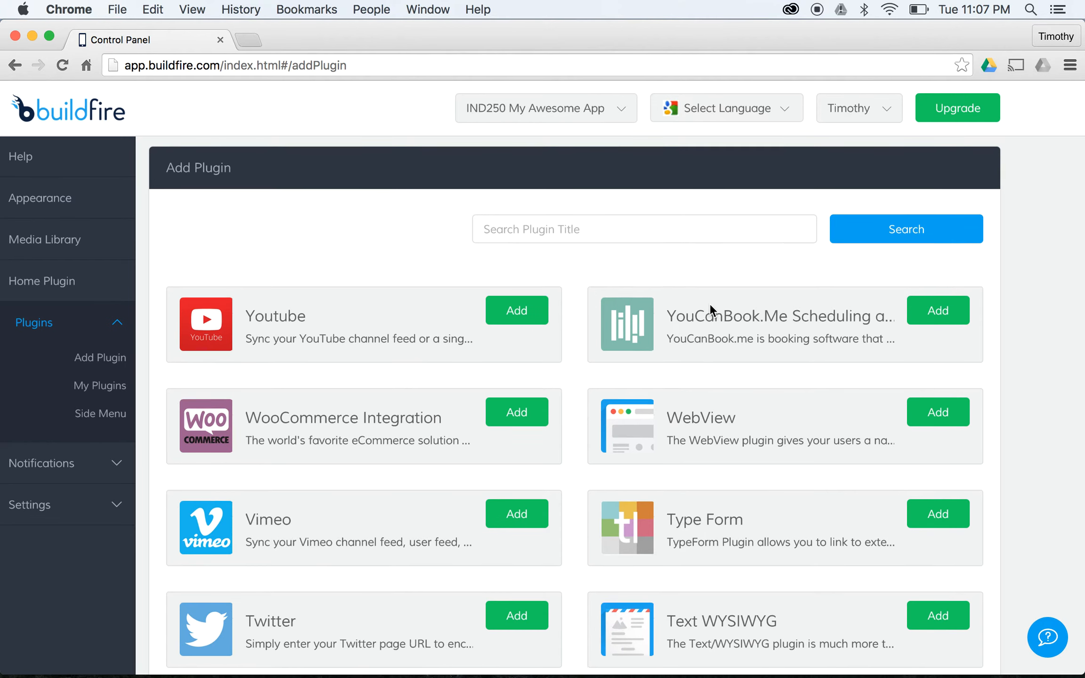
scroll(710, 304, "down", 5)
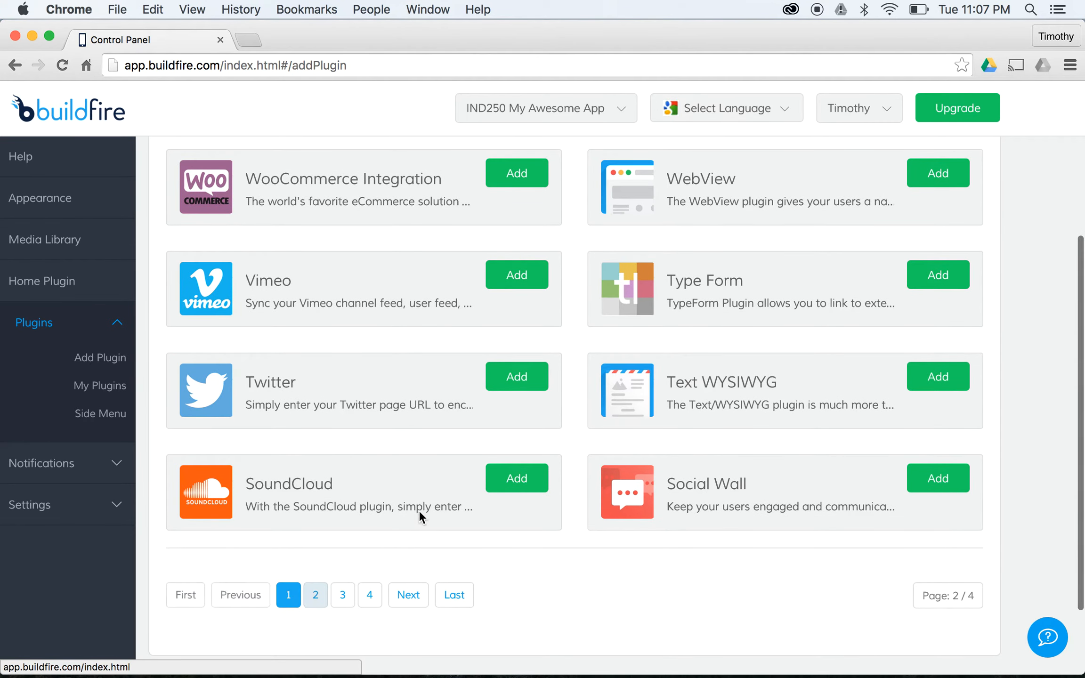
scroll(455, 400, "up", 3)
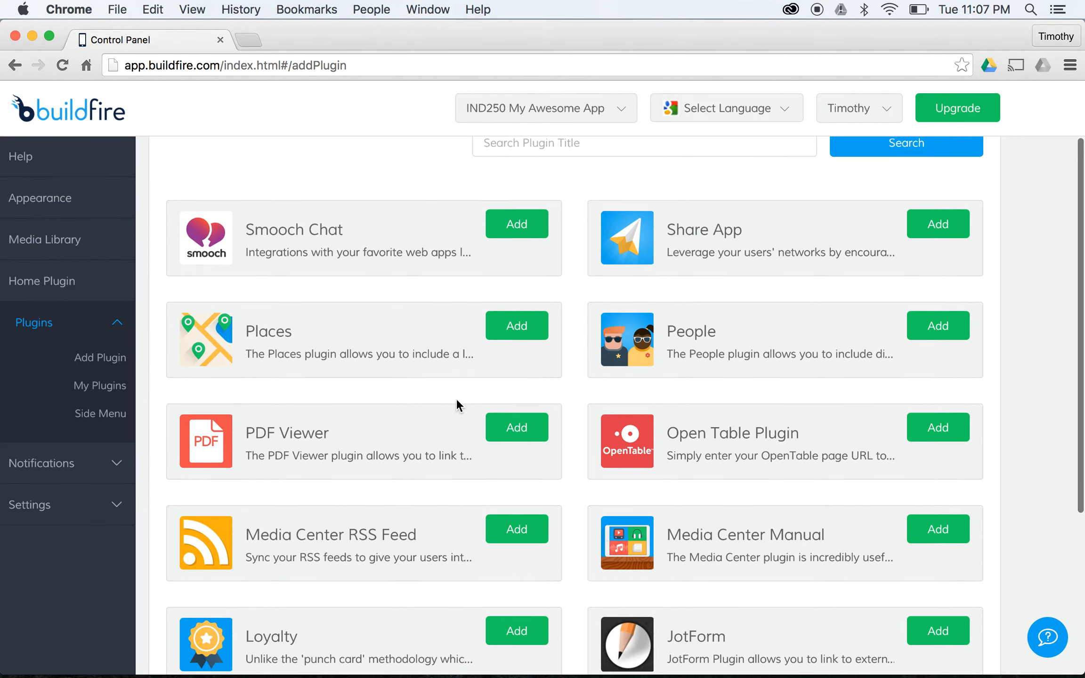
scroll(453, 406, "down", 5)
left_click(351, 559)
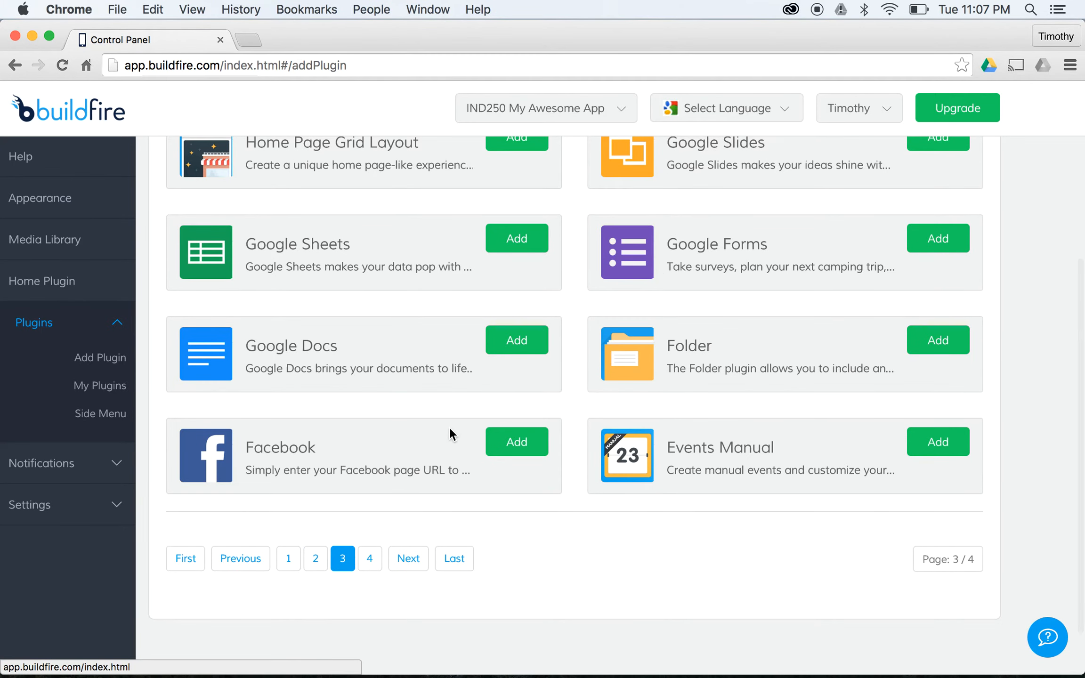
scroll(492, 315, "up", 4)
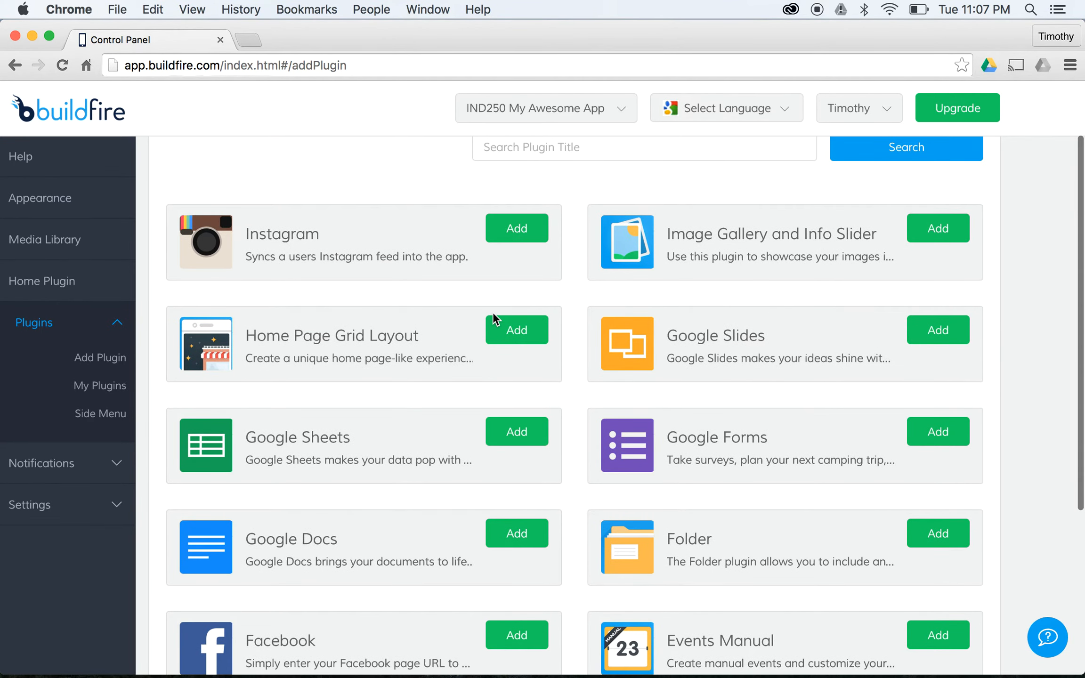
scroll(492, 312, "down", 3)
left_click(369, 596)
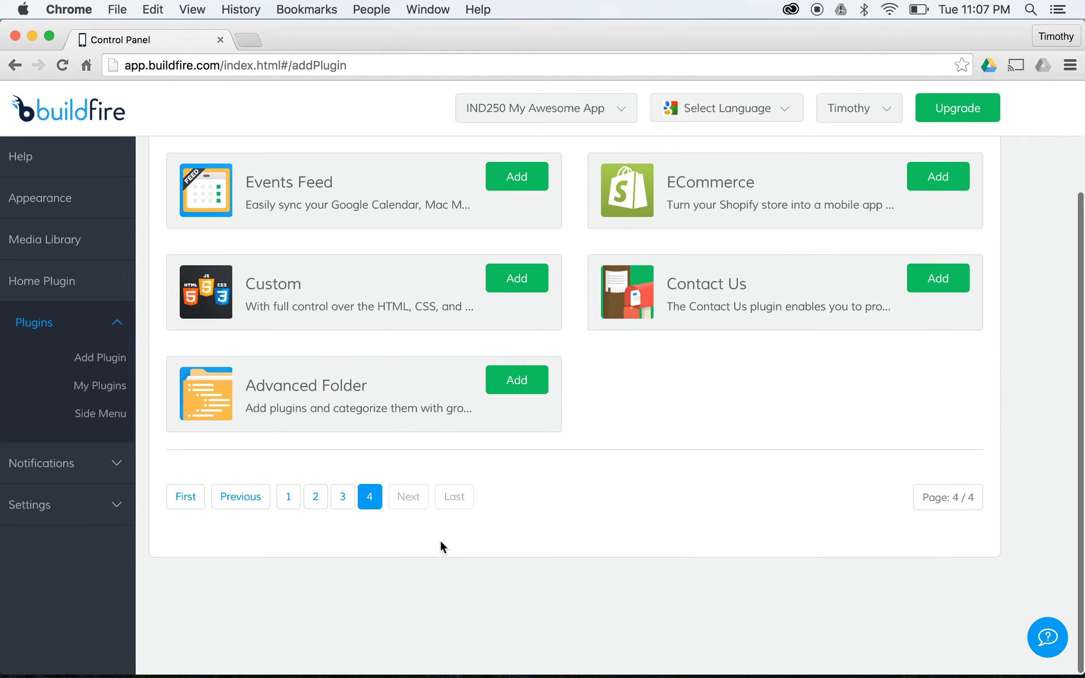
left_click(497, 278)
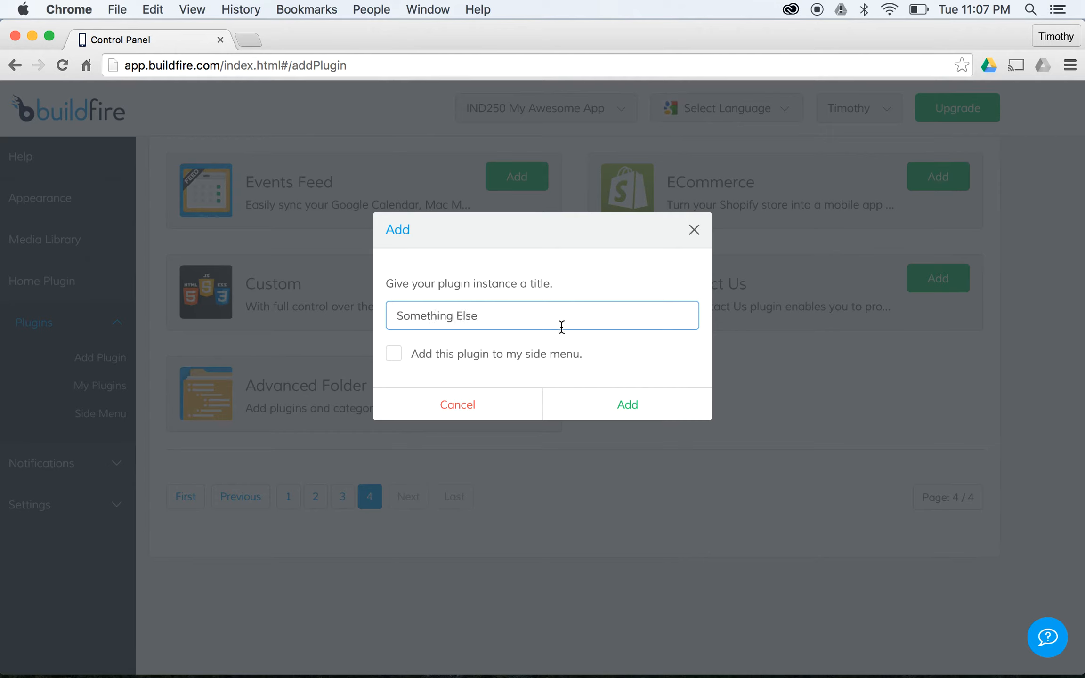
left_click(621, 402)
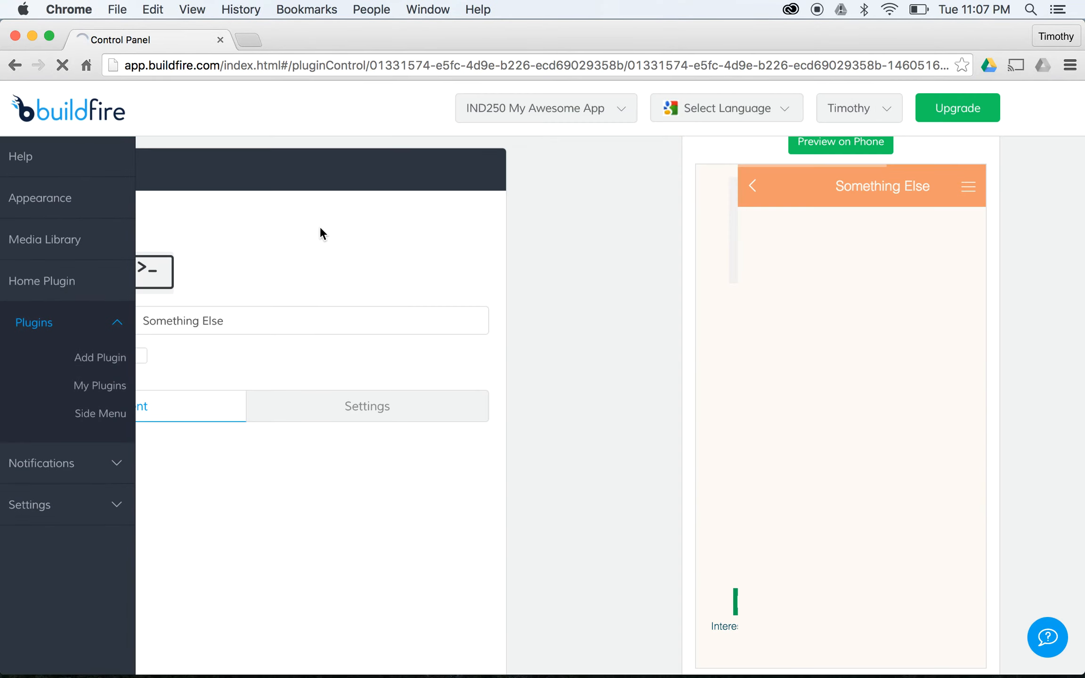
- Write html tags containing 'This is real HTML. My <strong>OWN</strong> HTML.'
scroll(388, 351, "down", 3)
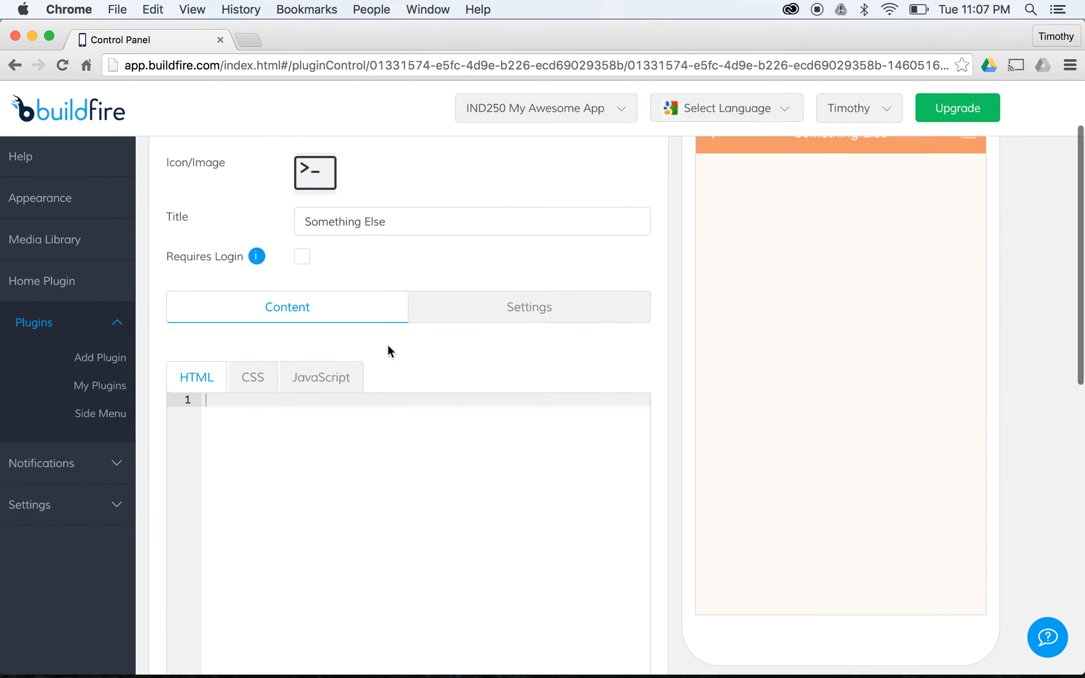
scroll(388, 351, "down", 3)
type("</htmo>")
key("BackSpace")
key("BackSpace")
type("l>")
key("shift+End")
type("</html>")
key("Left")
key("Left")
key("Left")
key("Left")
key("Return")
key("BackSpace")
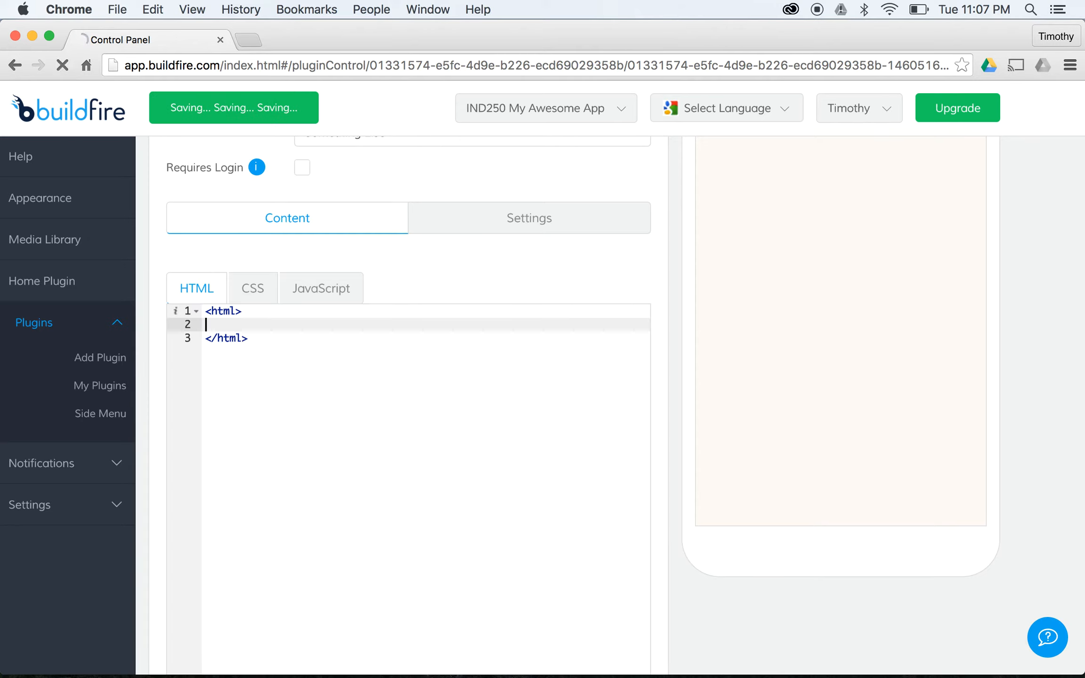
type("This is real H")
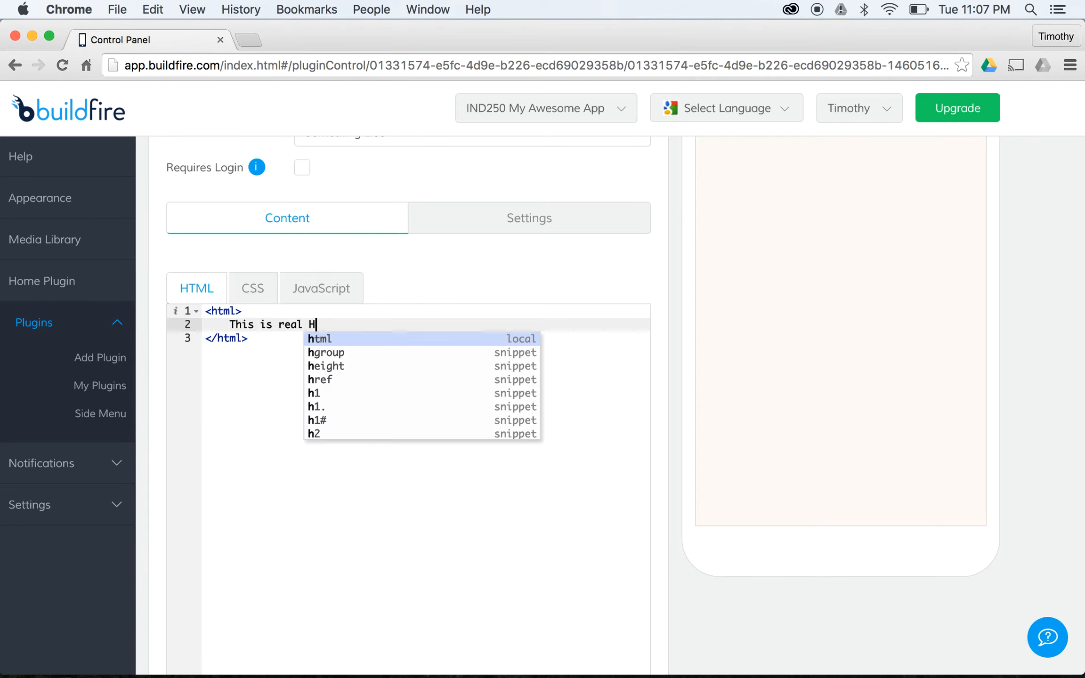
type("TML. M")
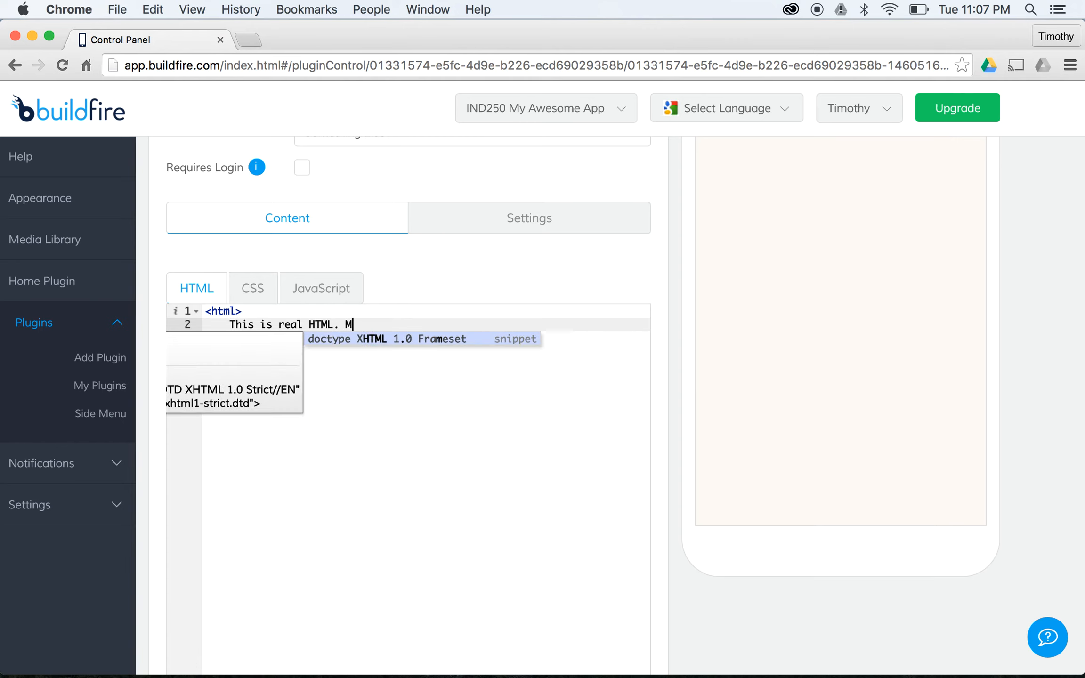
type("y <strong>OWN </strong>")
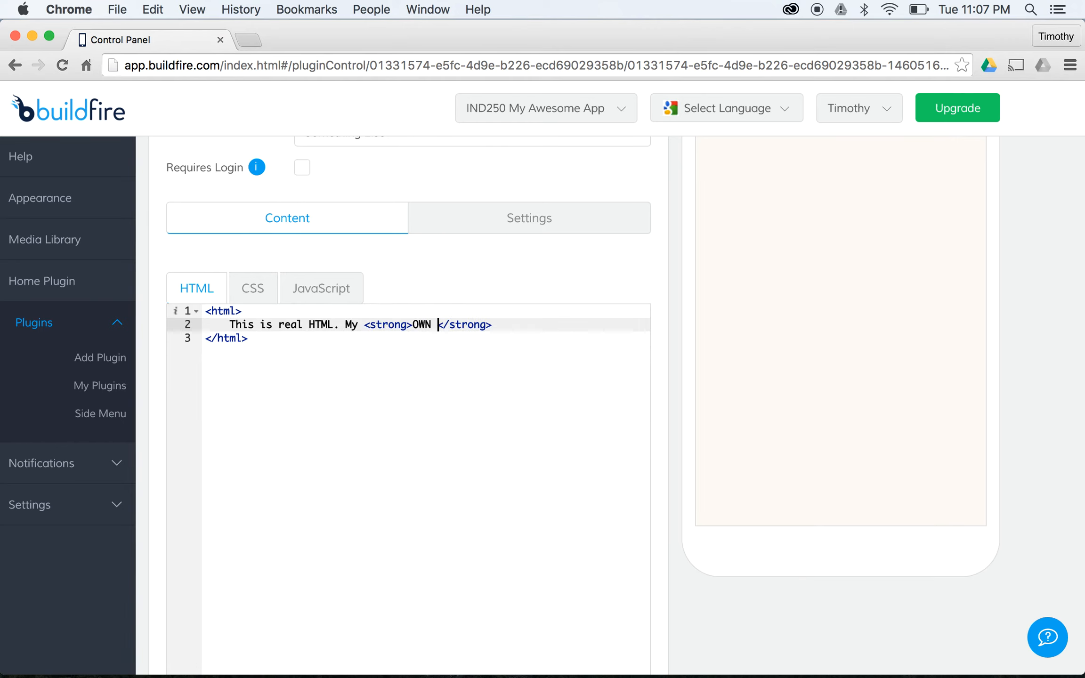
key("BackSpace")
key("End")
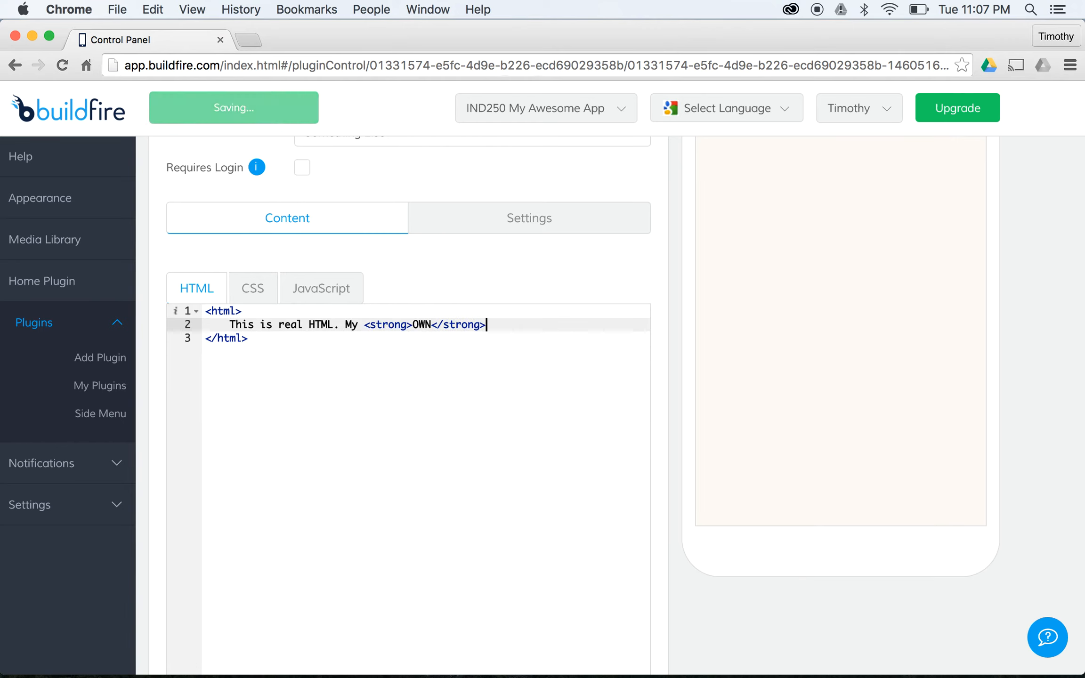
type("HTML.")
key("Return")
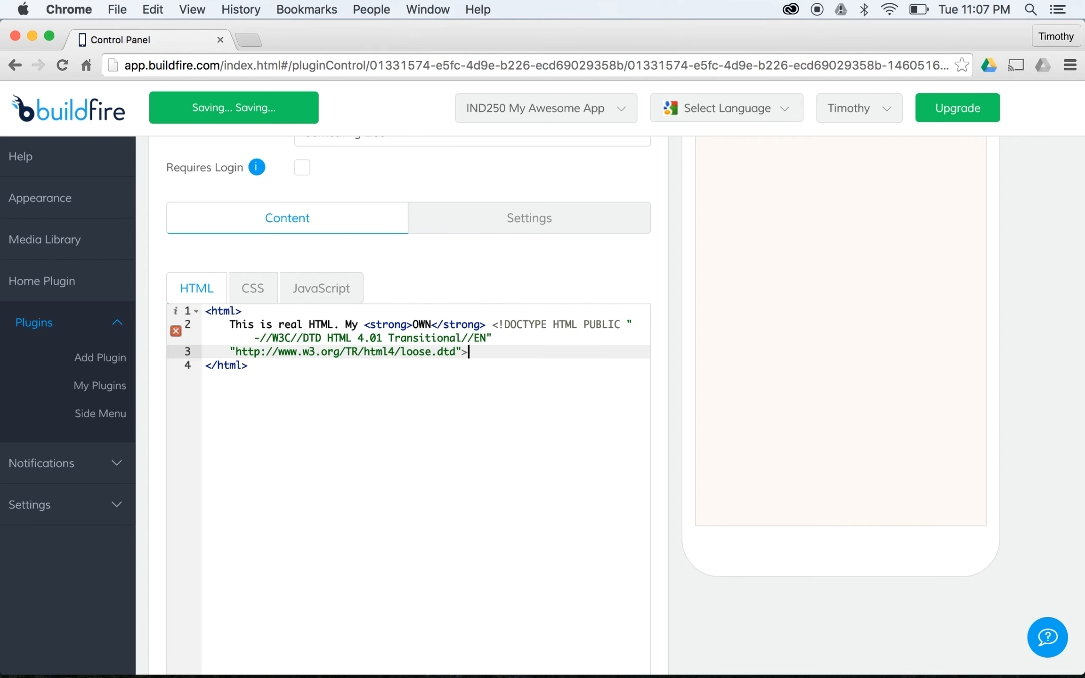
key("super+z")
key("BackSpace")
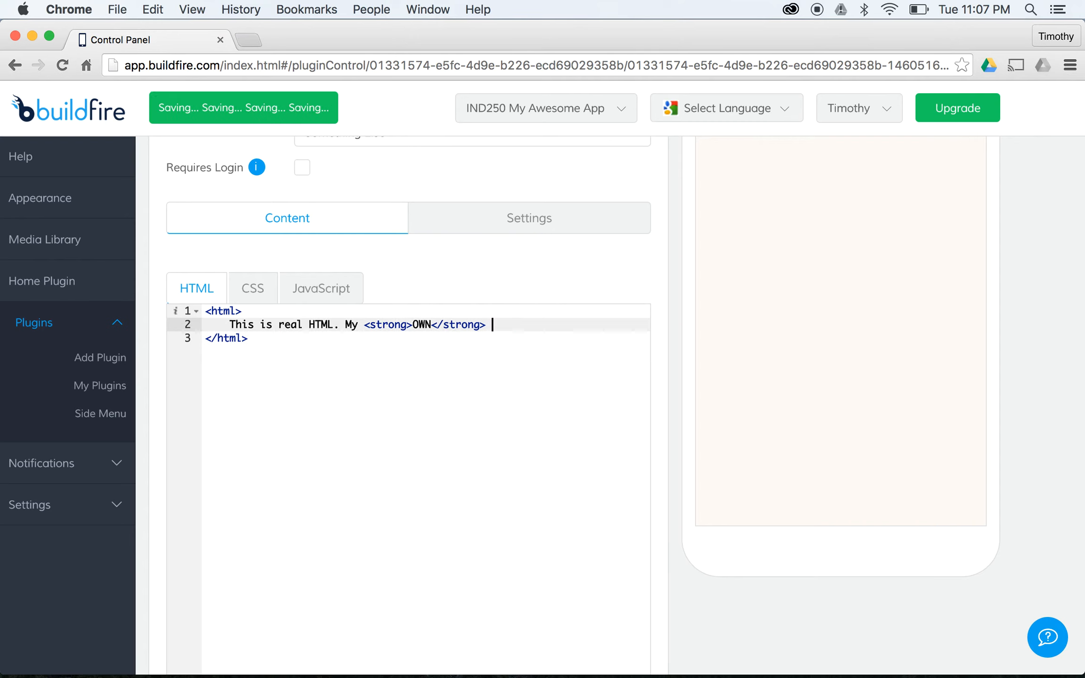
type("HTML.")
key("Escape")
key("Return")
key("Return")
- Add a blockquote 'I can put any HTML in here.' and a rightside div 'We can even use CSS!'
scroll(752, 361, "up", 5)
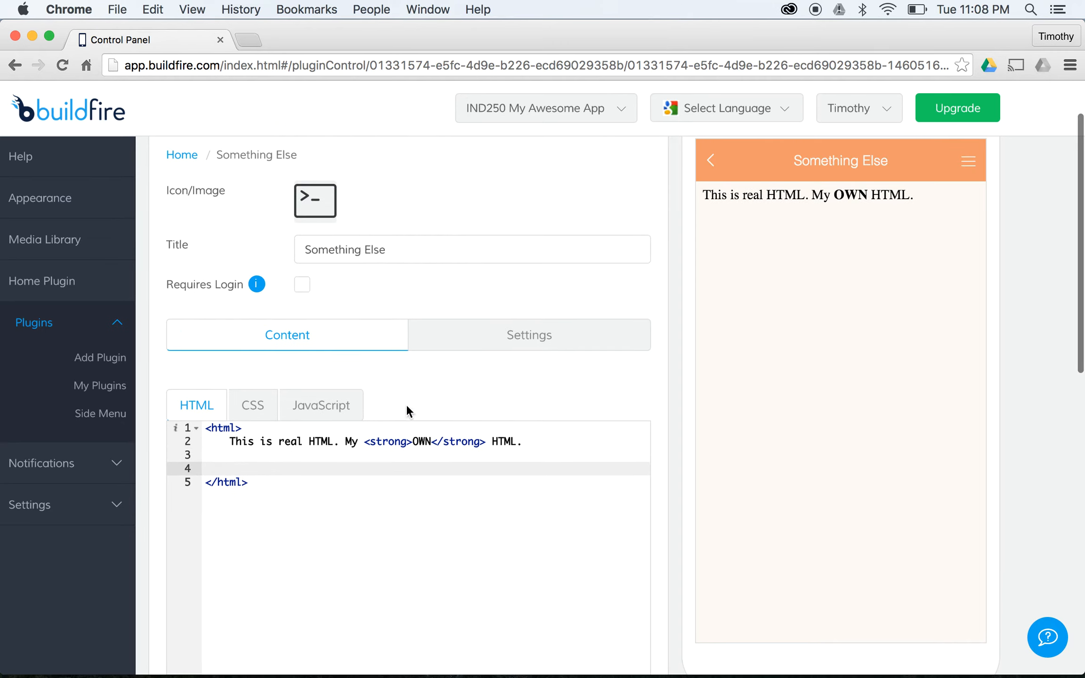
type("<blco")
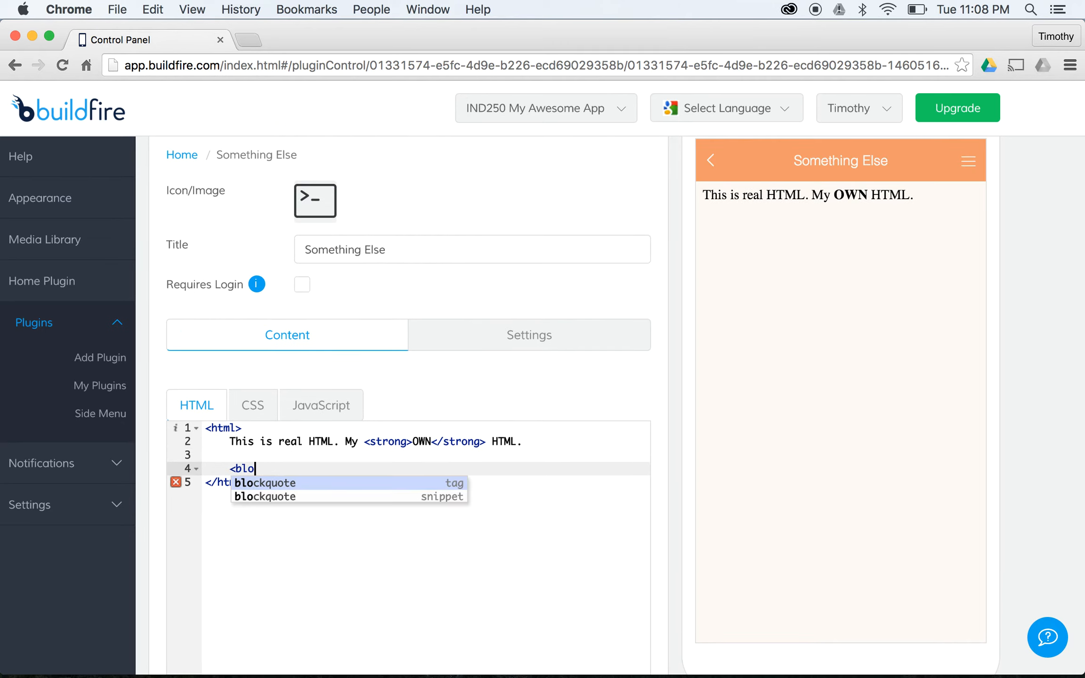
key("Return")
type("I can p")
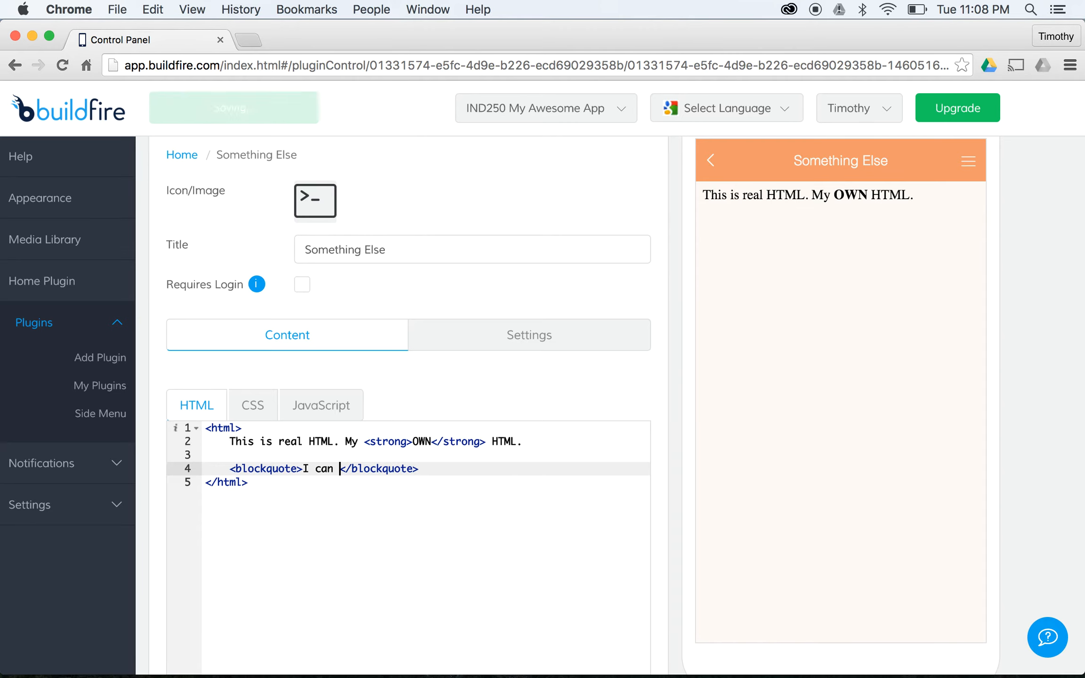
type("ut any HTML in he")
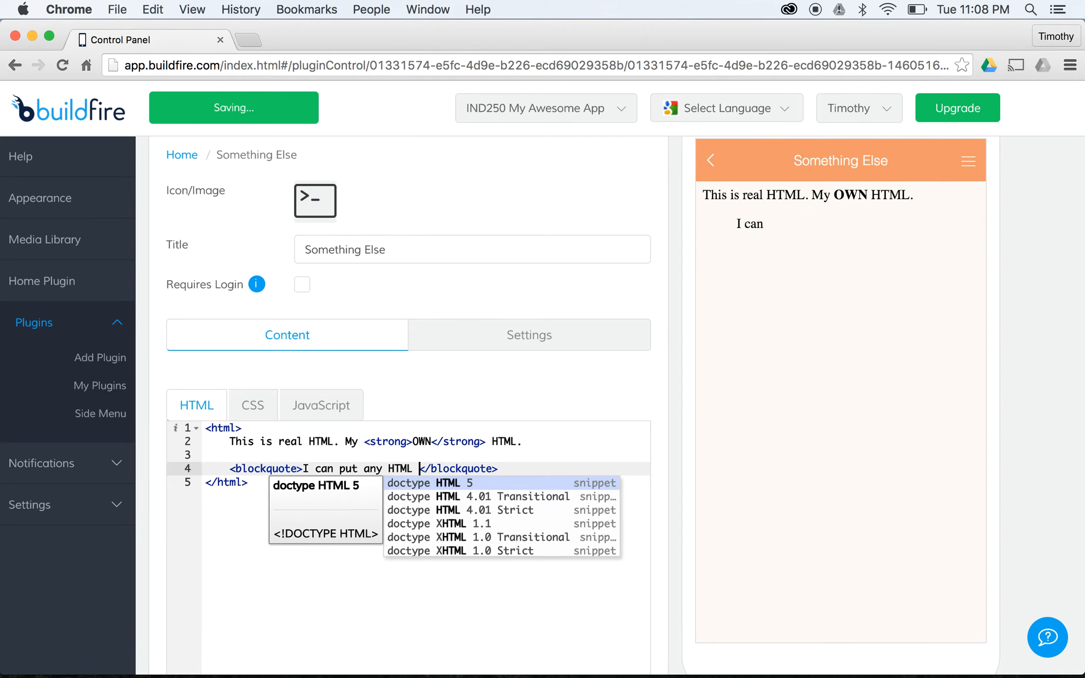
type("re.")
key("Return")
key("Return")
type("<div i")
type("d=\"rightside\"")
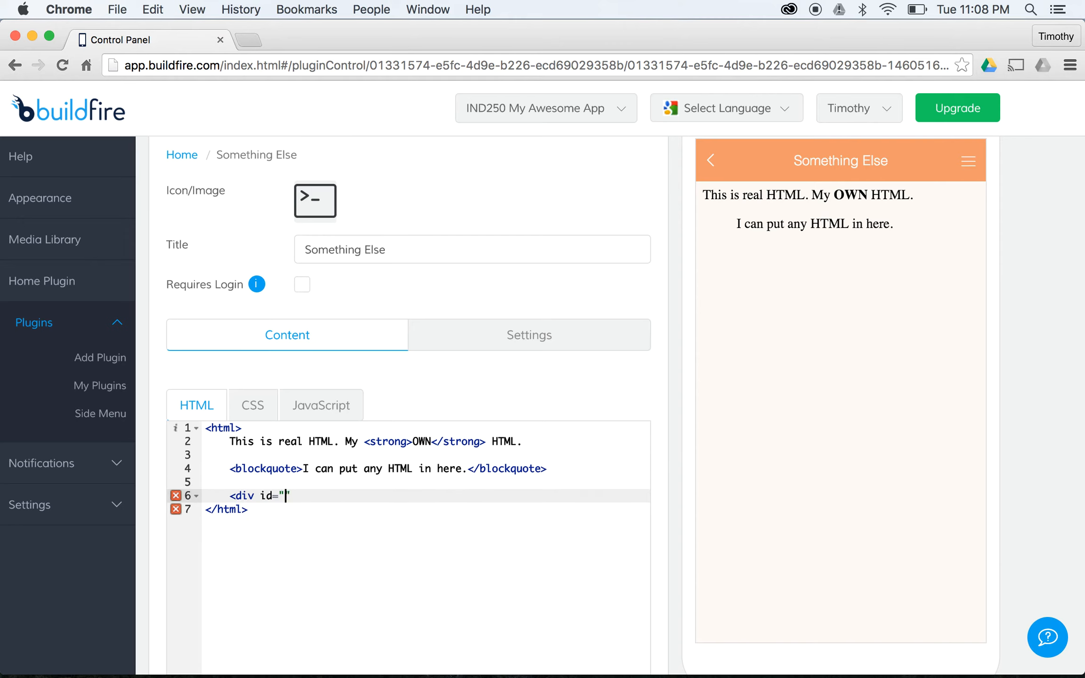
type(">")
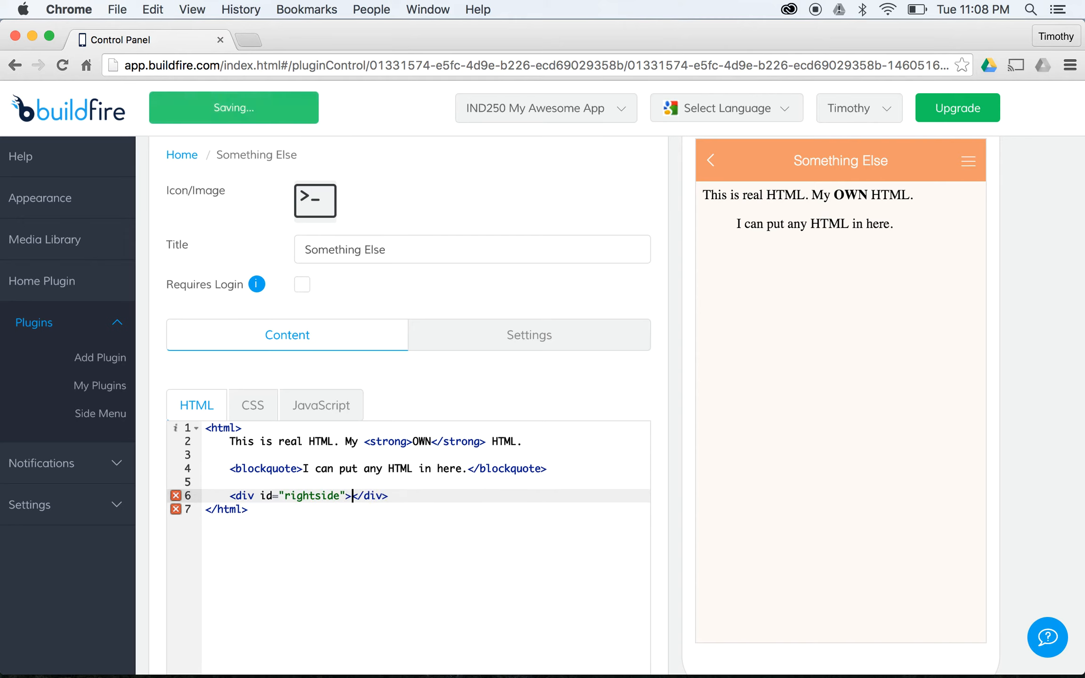
type("E")
key("BackSpace")
type("We can even use C")
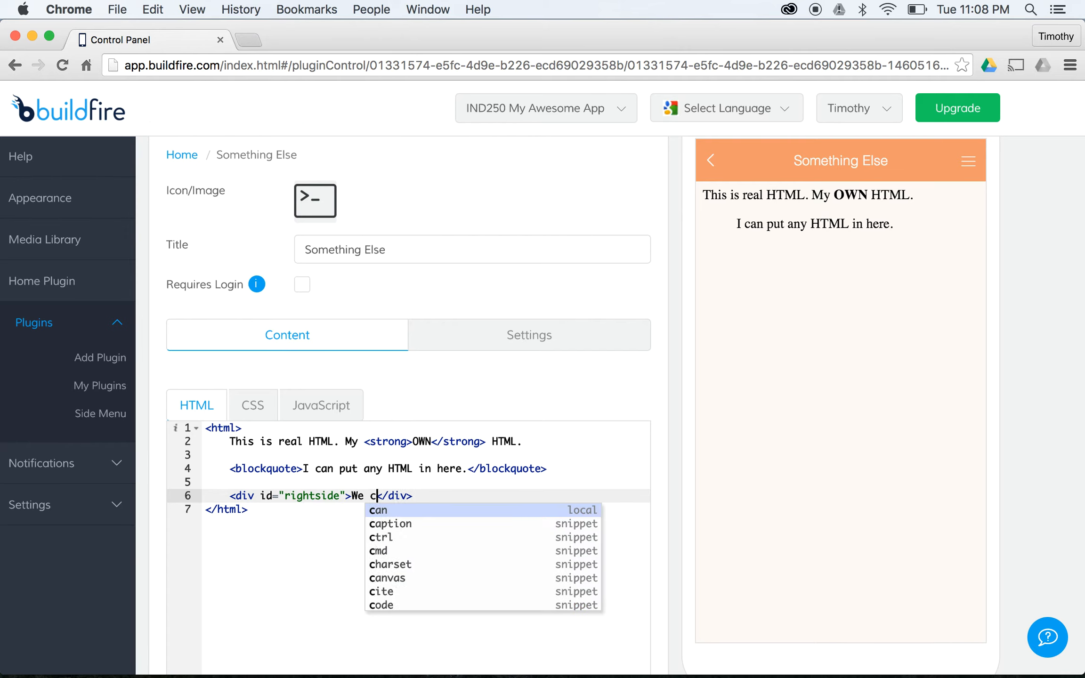
type("SS!")
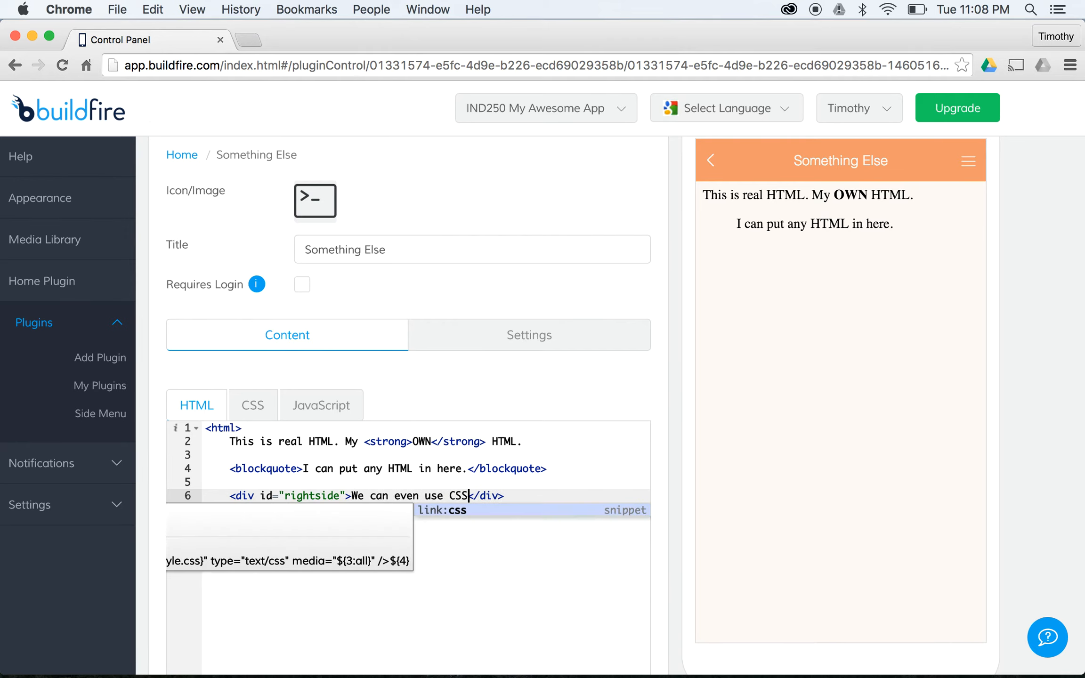
- Start a #rightside CSS rule with text-align: right and margin: 20px
left_click(252, 396)
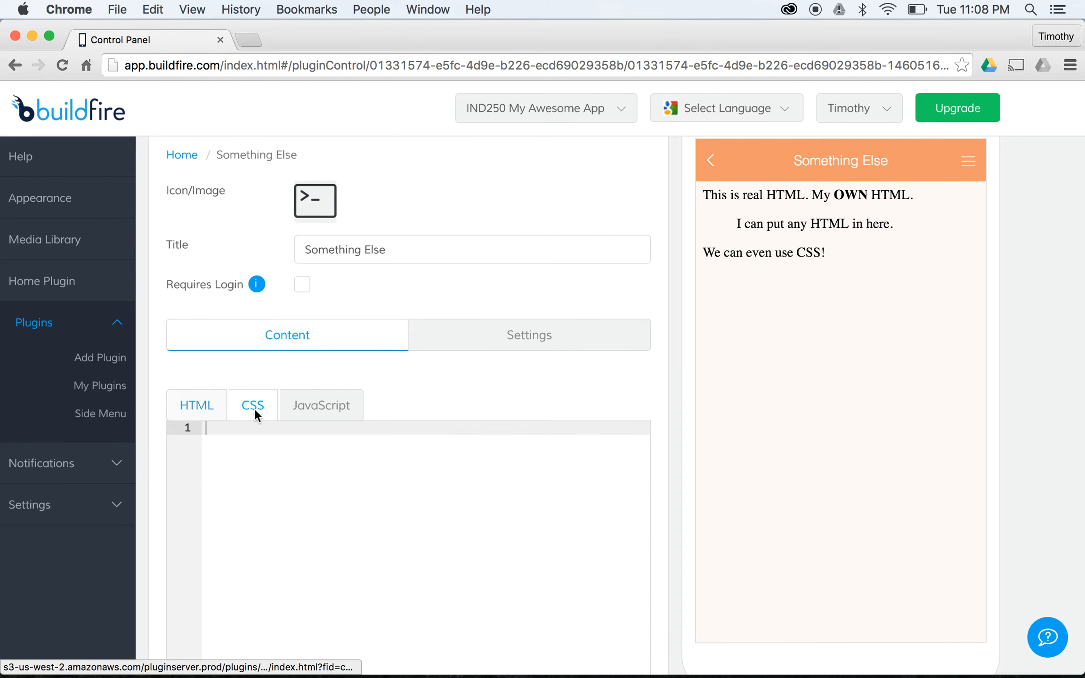
type("#")
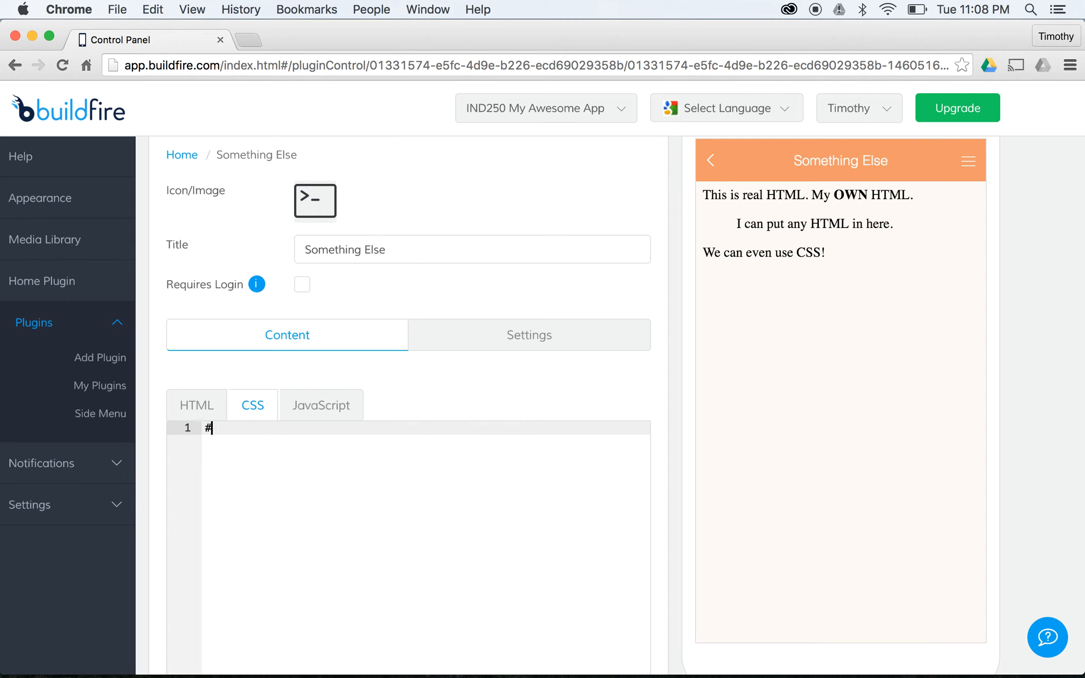
type("rightside {")
key("Return")
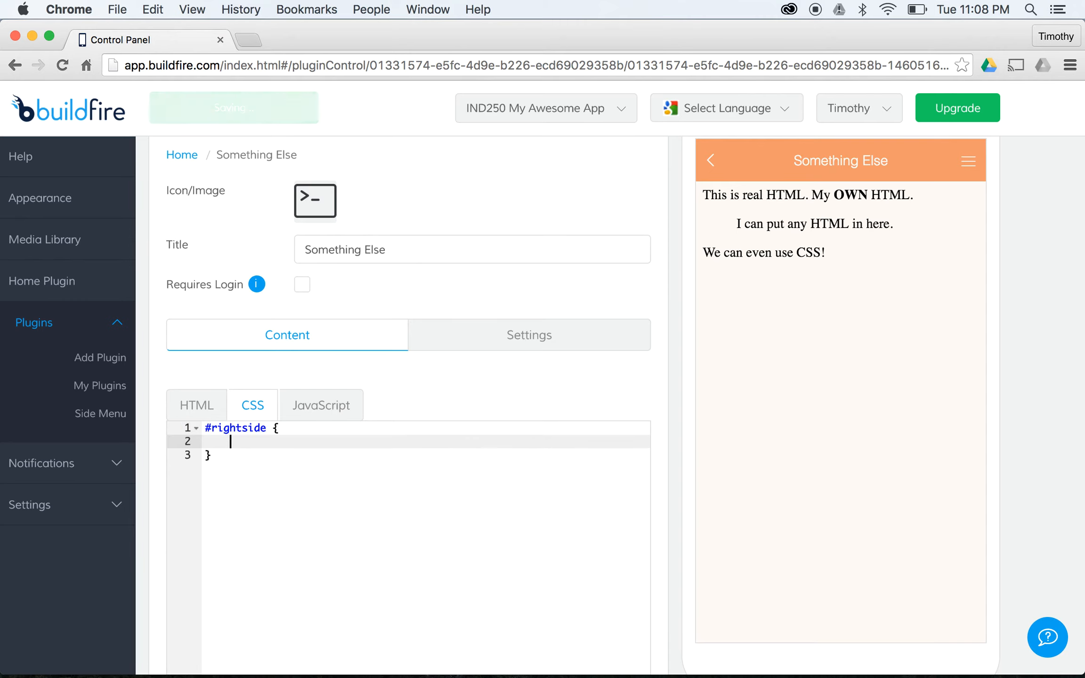
type("text-align: right;")
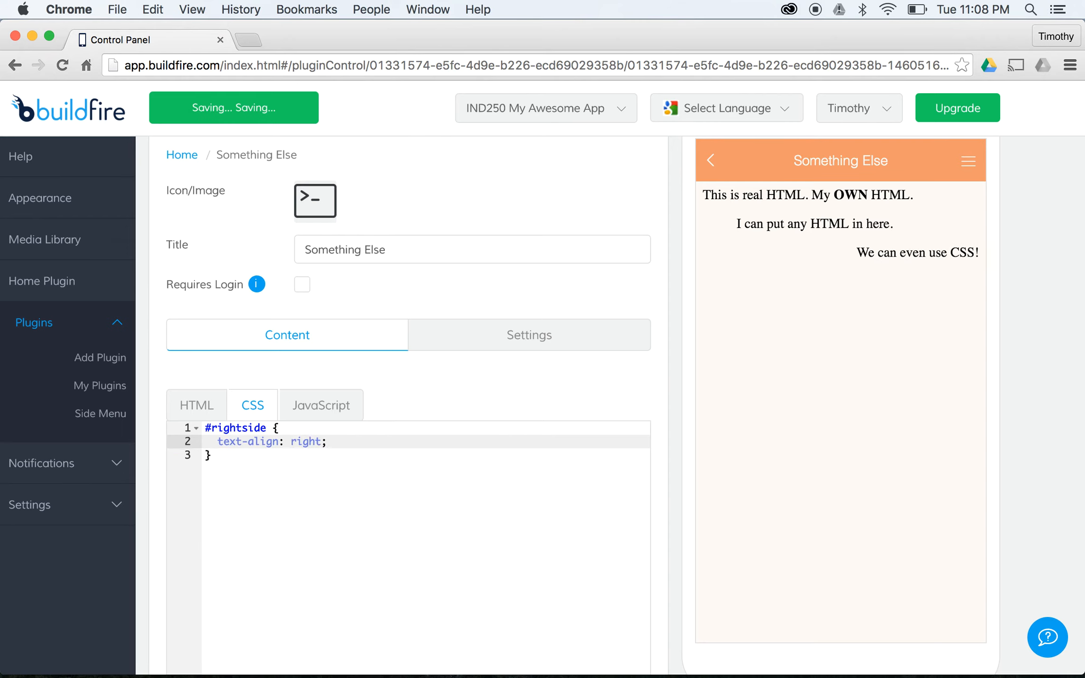
key("Return")
type("margin: 20px;")
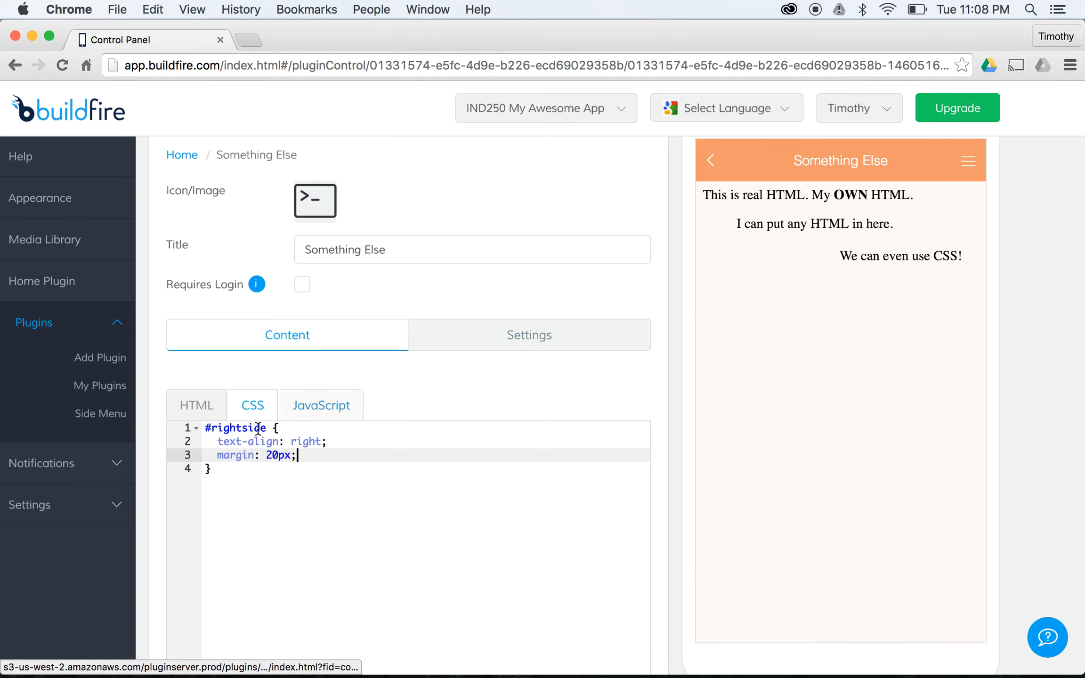
key("Return")
- Add font-family: Arial, font-weight: bold and font-style: italic to the #rightside rule
type("font-f")
key("BackSpace")
type("fam")
key("Return")
type(": Arial")
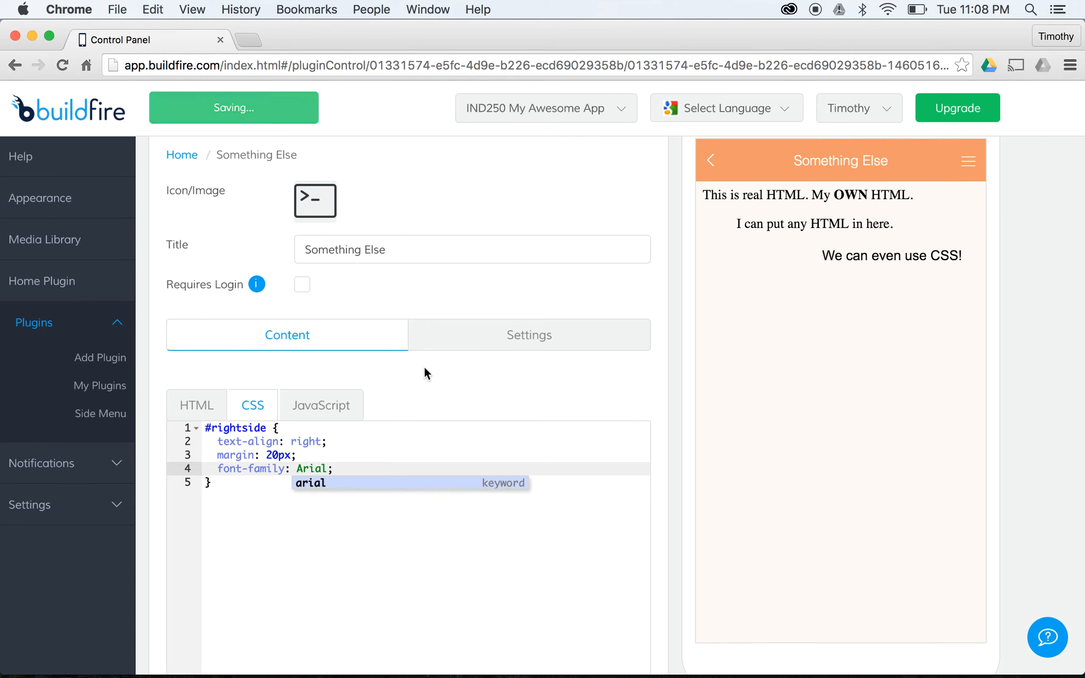
type(";b")
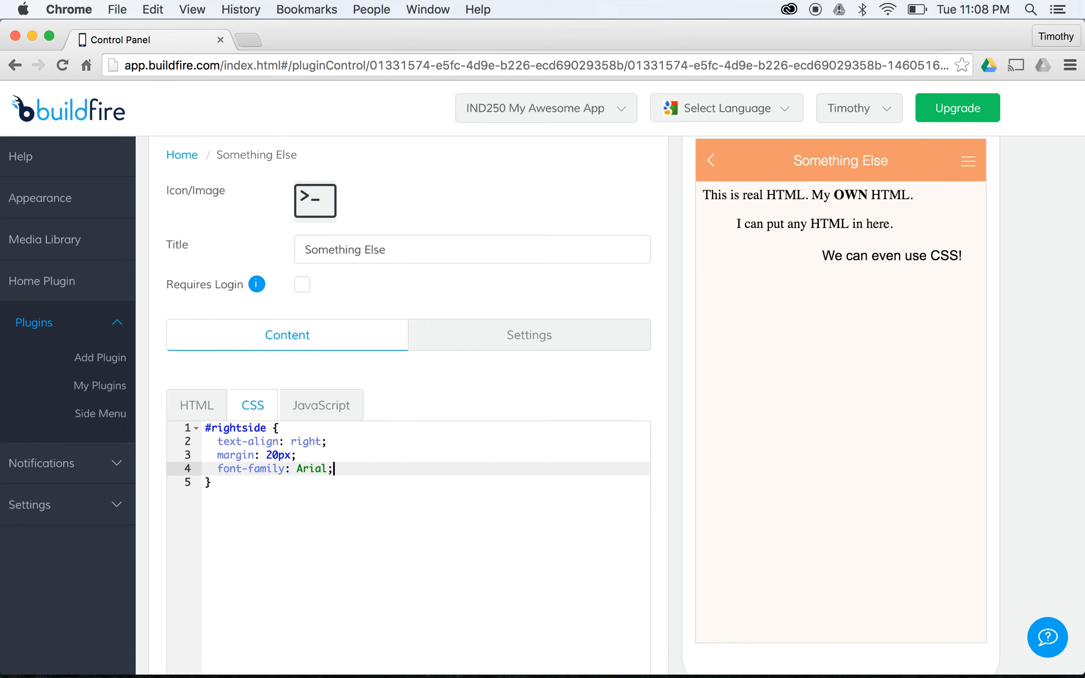
key("BackSpace")
key("Return")
type("b")
key("BackSpace")
type("font-wei")
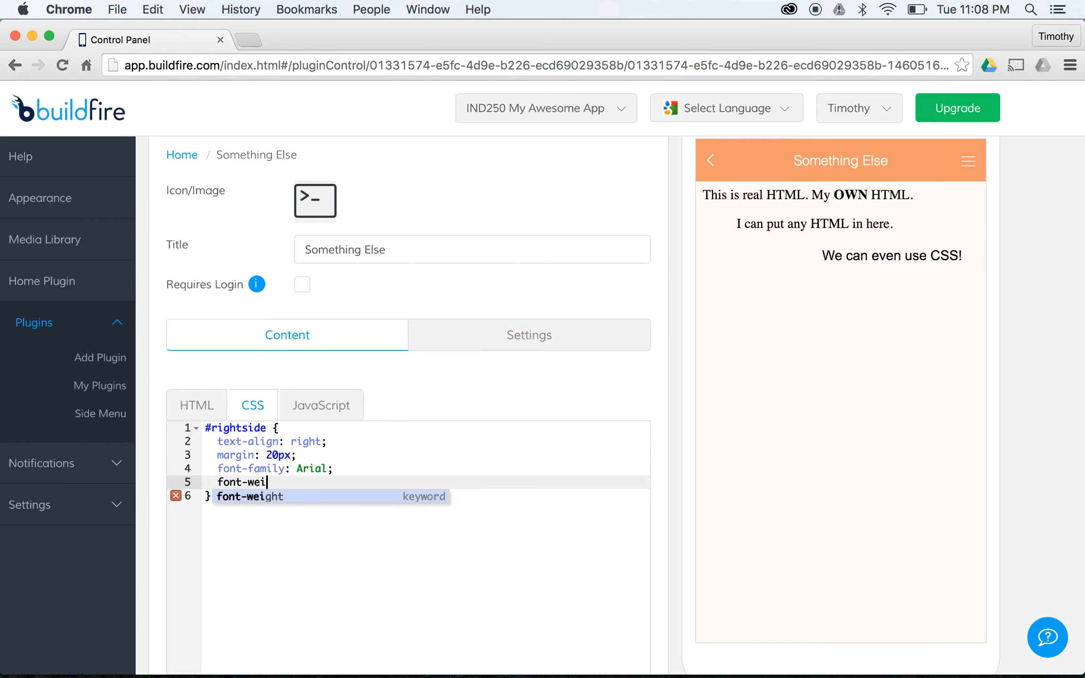
key("Return")
type("bold;")
key("Return")
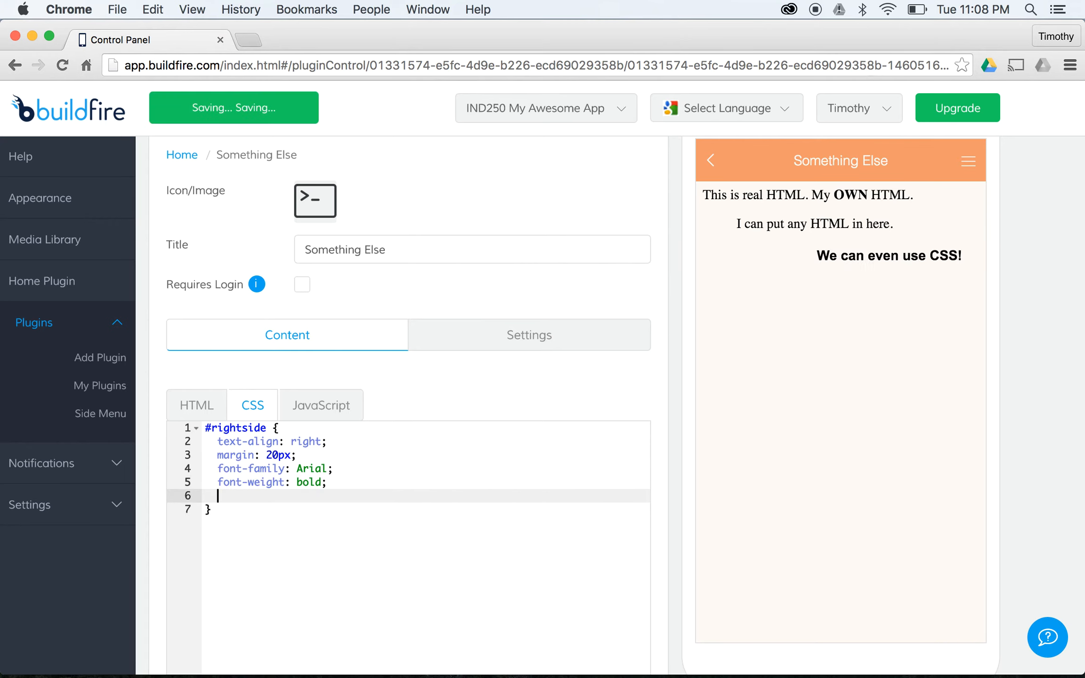
type("font-style")
key("Return")
type("italic;")
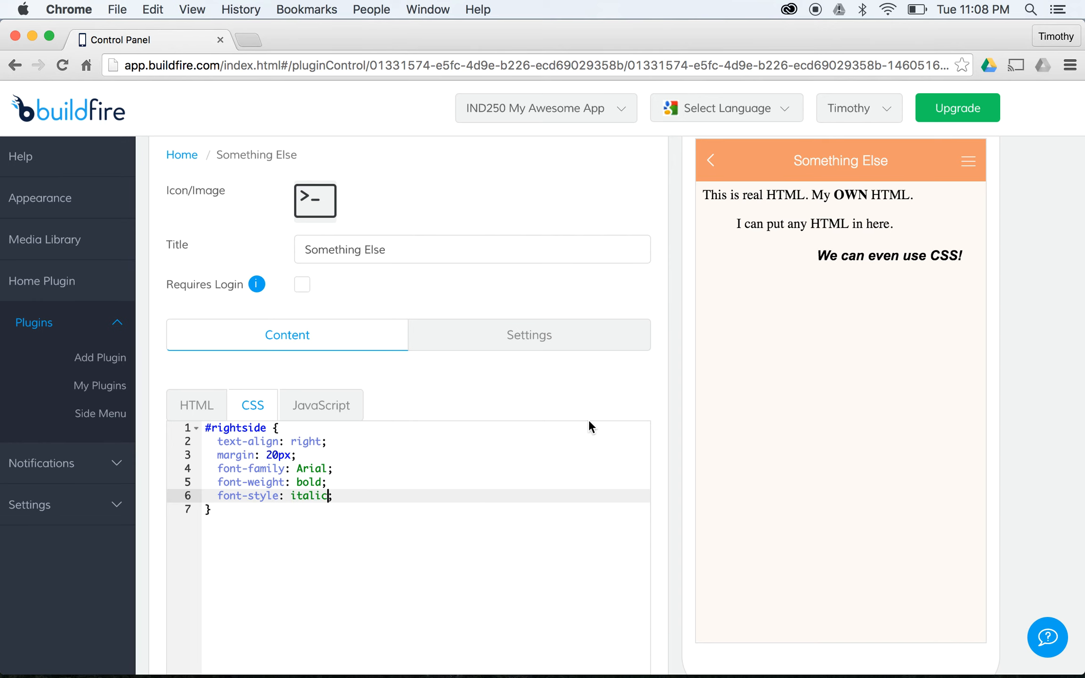
scroll(381, 290, "down", 5)
- Open My Plugins and briefly view Interesting Data before returning to the list
scroll(377, 290, "down", 6)
scroll(376, 291, "up", 11)
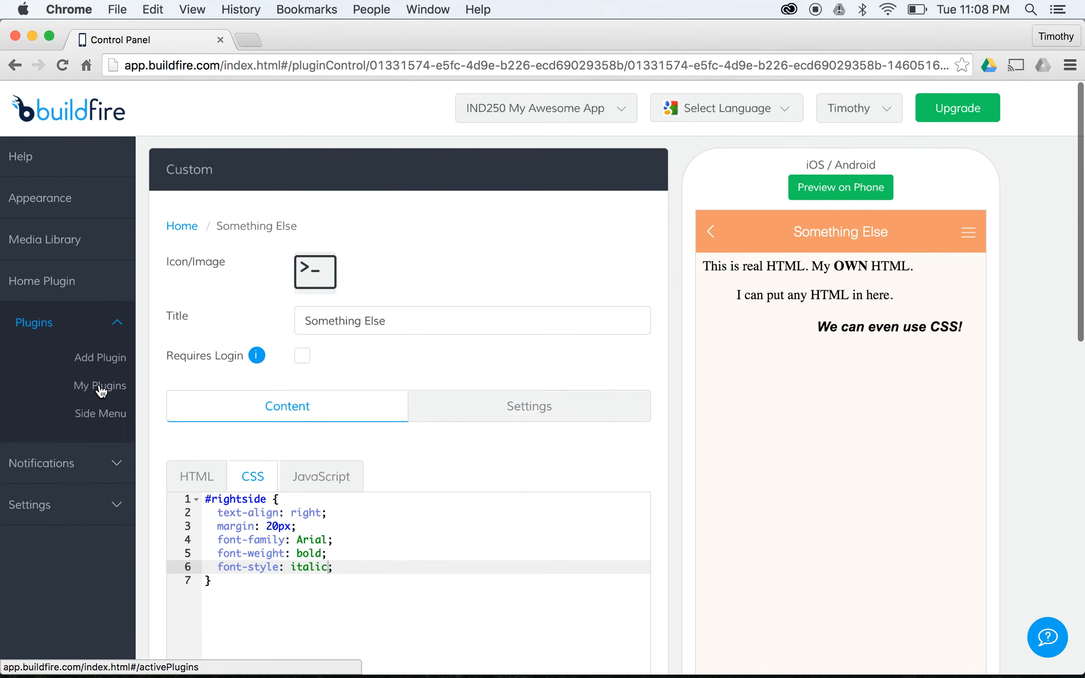
left_click(101, 387)
scroll(417, 292, "down", 9)
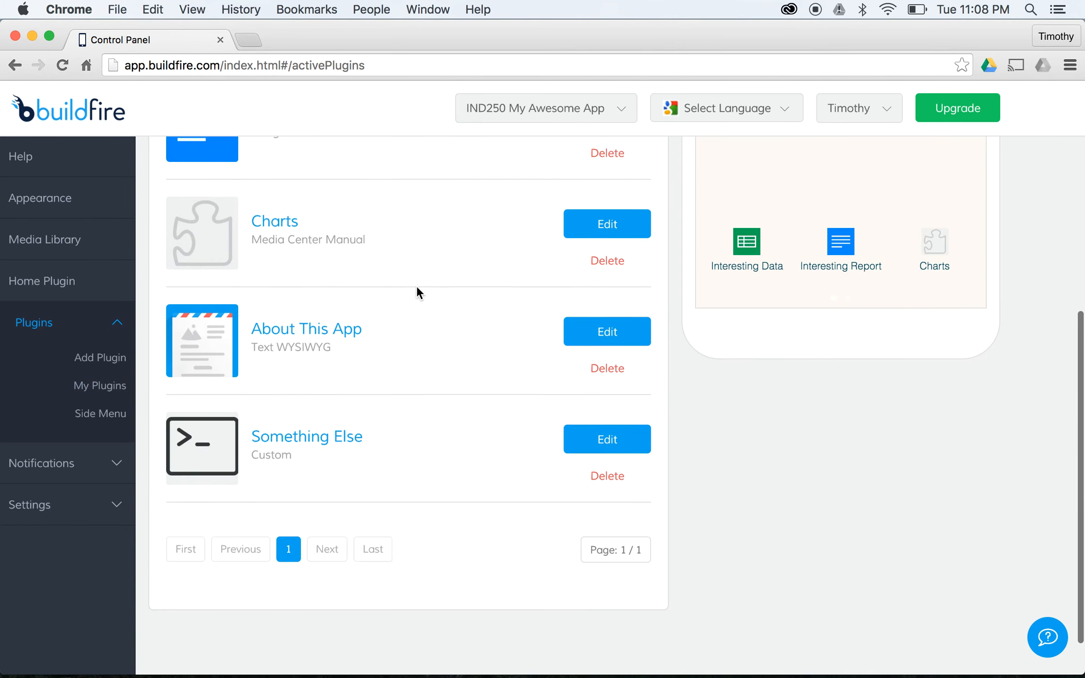
scroll(416, 291, "up", 5)
left_click(594, 226)
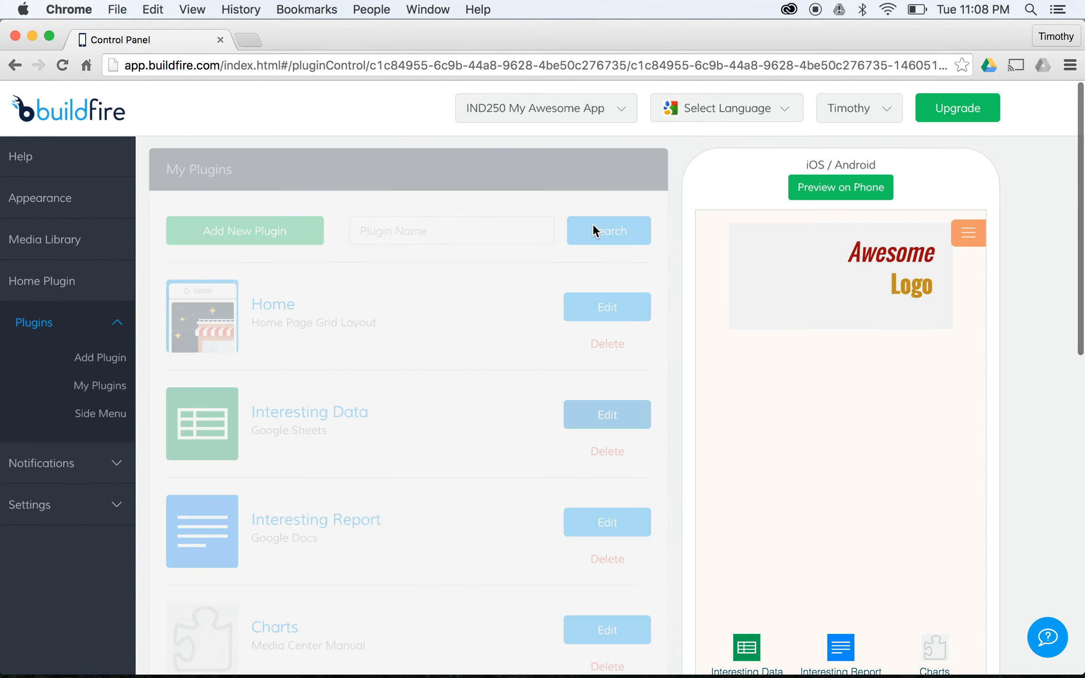
left_click(90, 391)
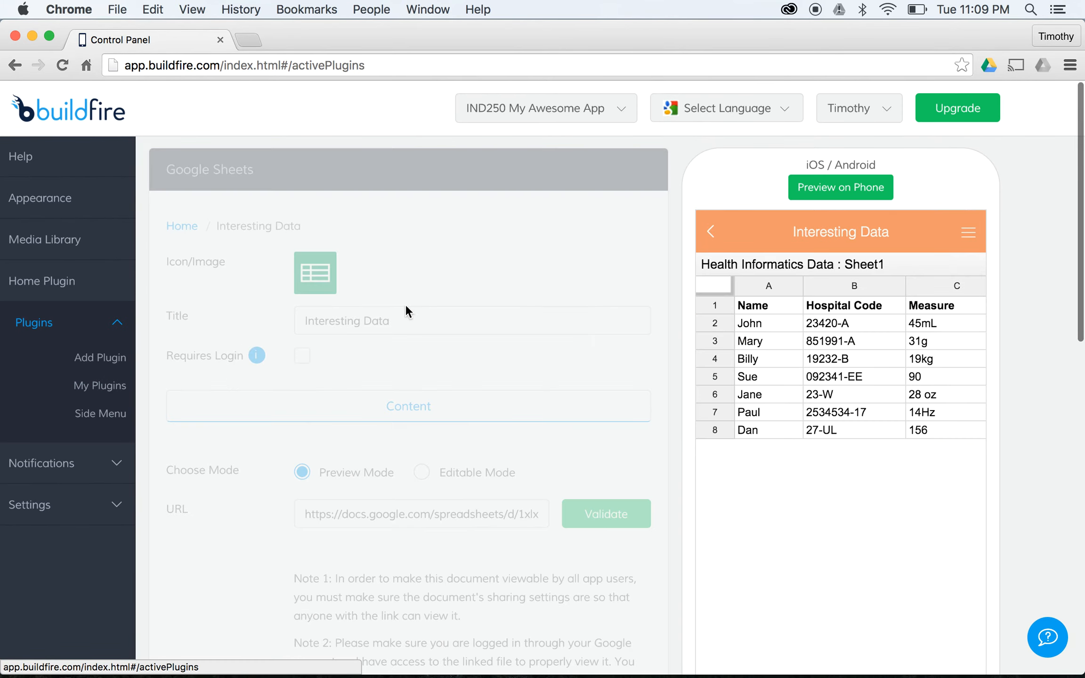
- Add Something Else as a plugin instance on the Home page
left_click(617, 317)
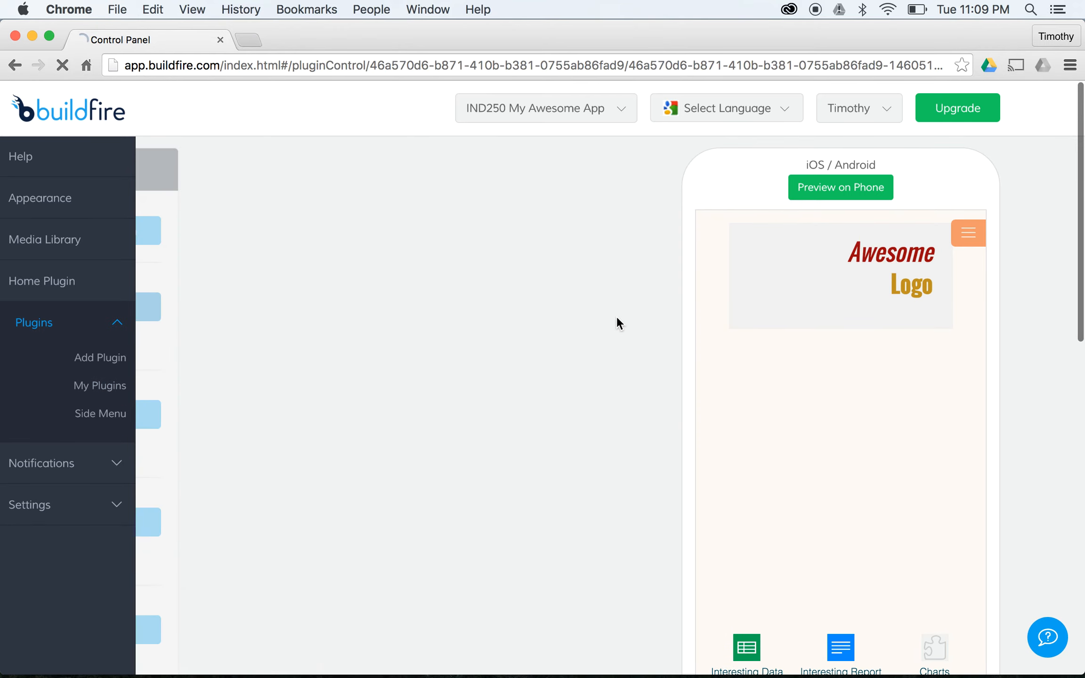
scroll(377, 386, "down", 5)
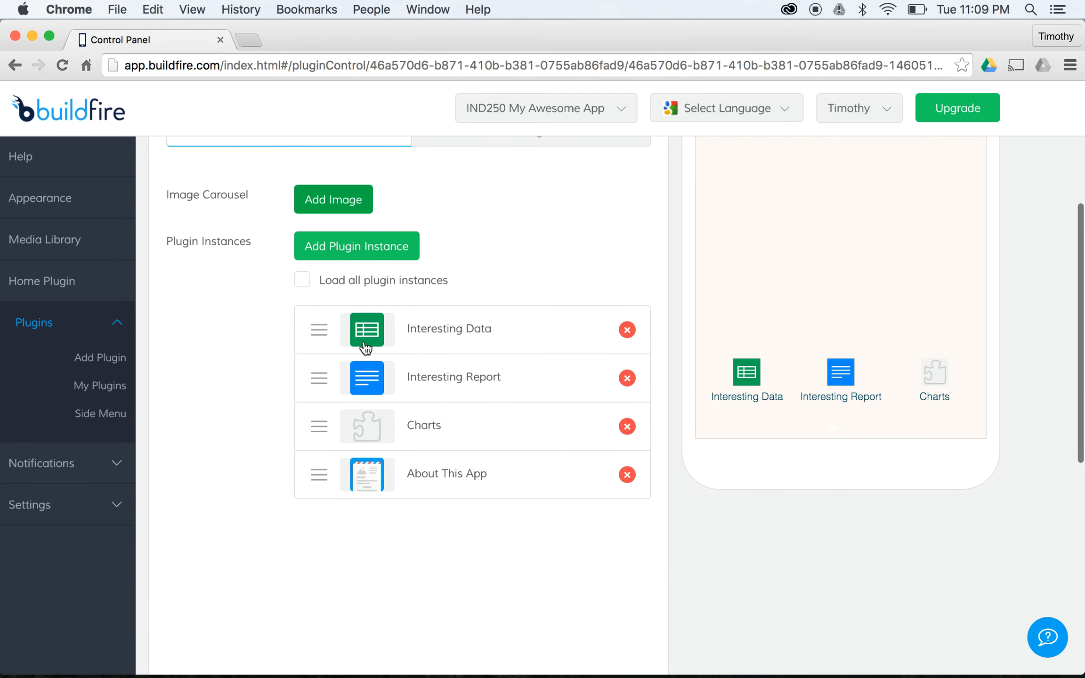
left_click(359, 228)
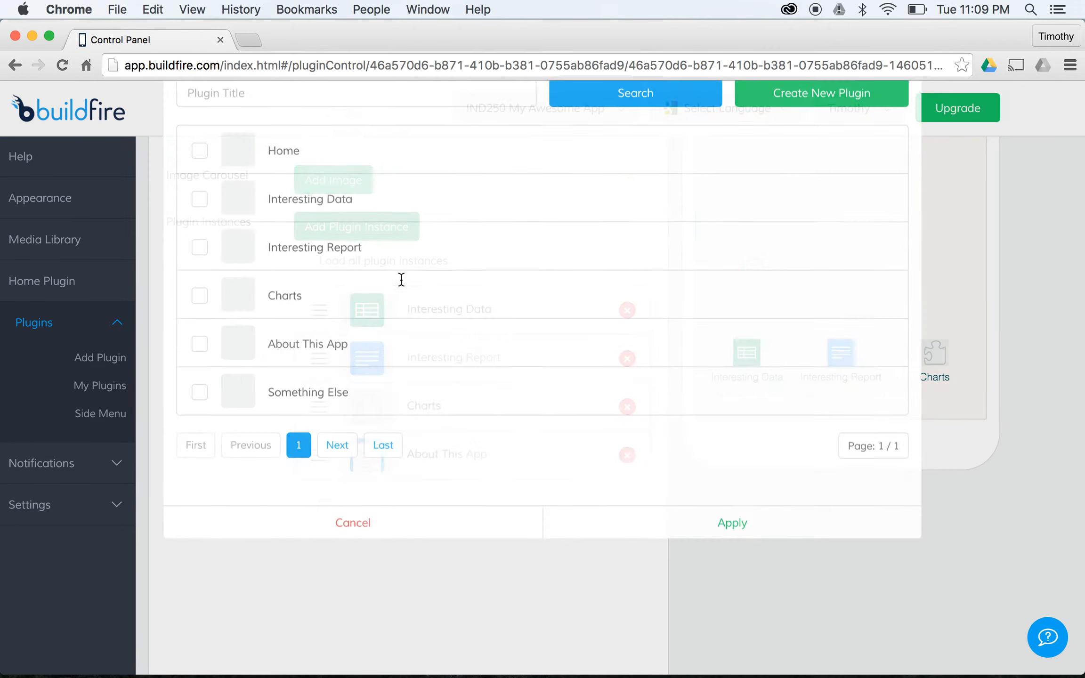
left_click(199, 521)
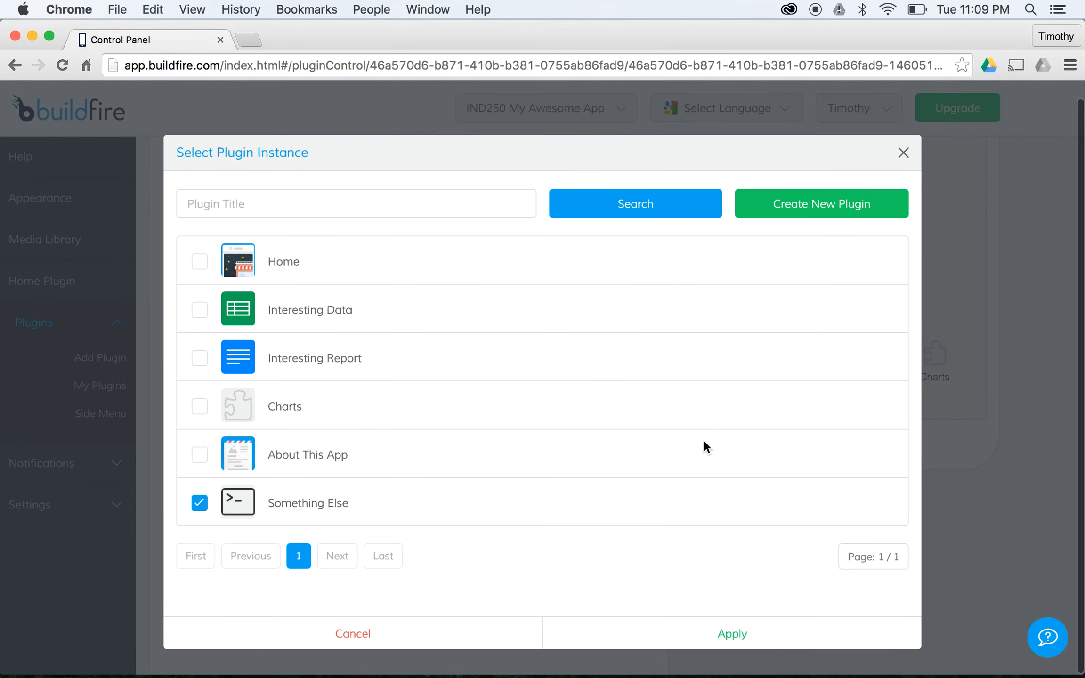
left_click(756, 641)
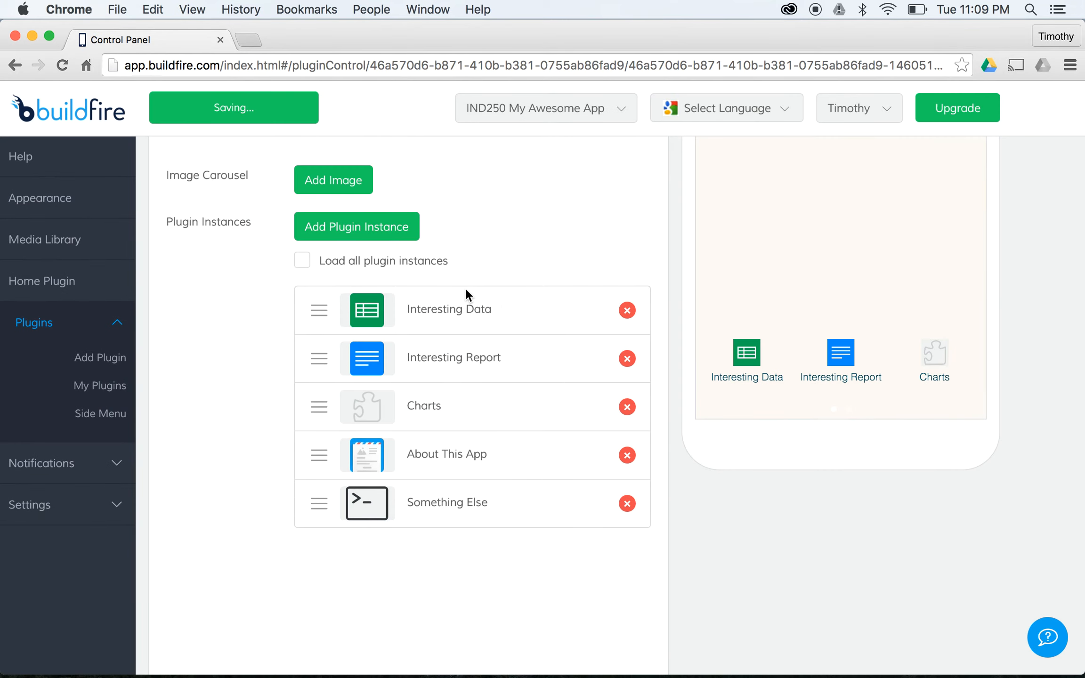
scroll(515, 334, "up", 10)
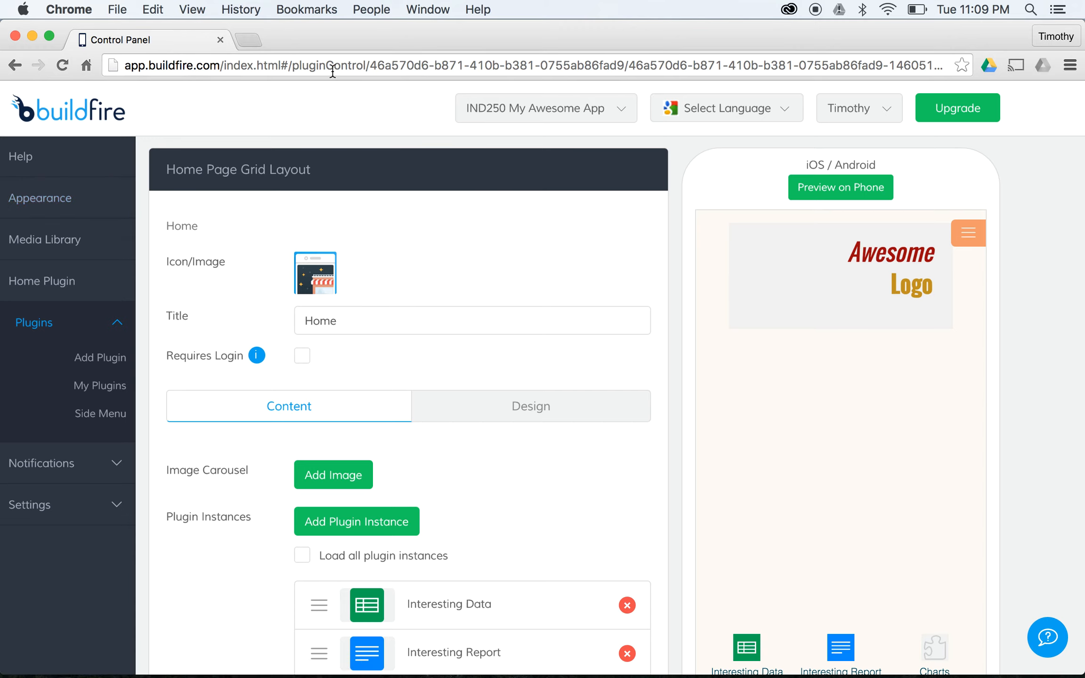
- Search 'buildfire preview app' in a new tab and scroll through the results
left_click(257, 42)
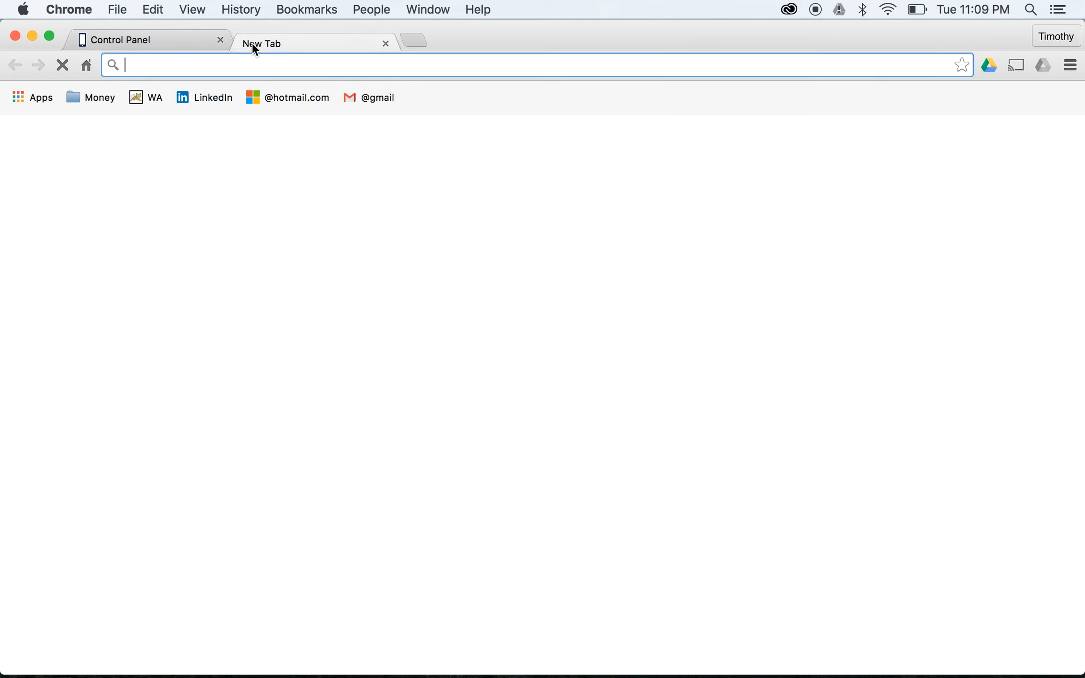
type("buildfire preview app")
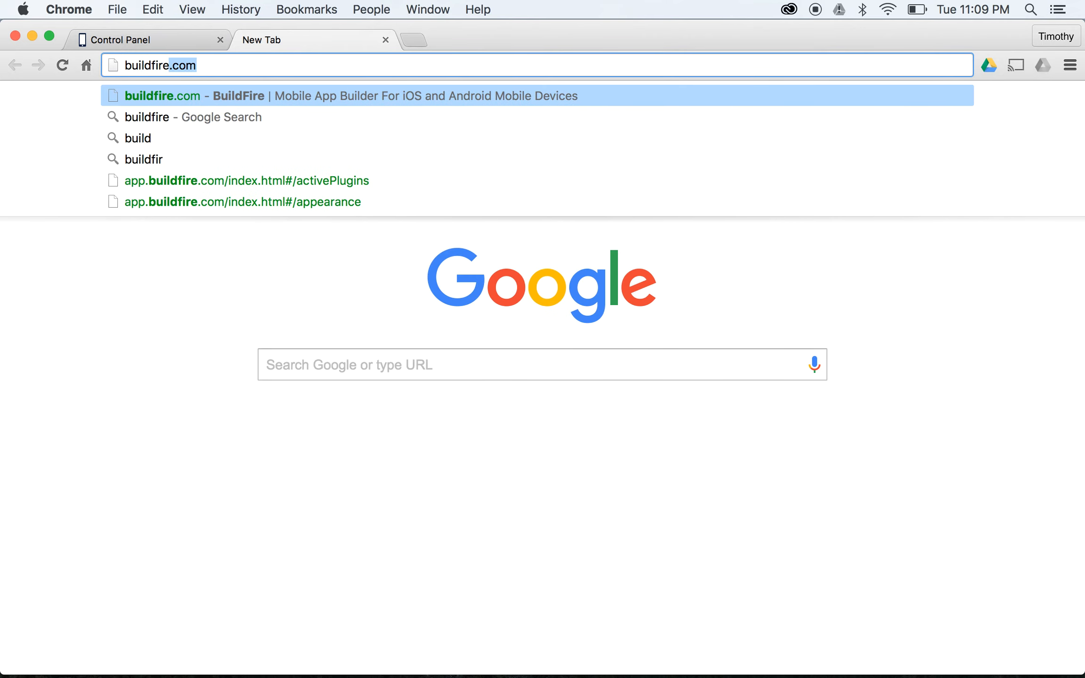
key("Return")
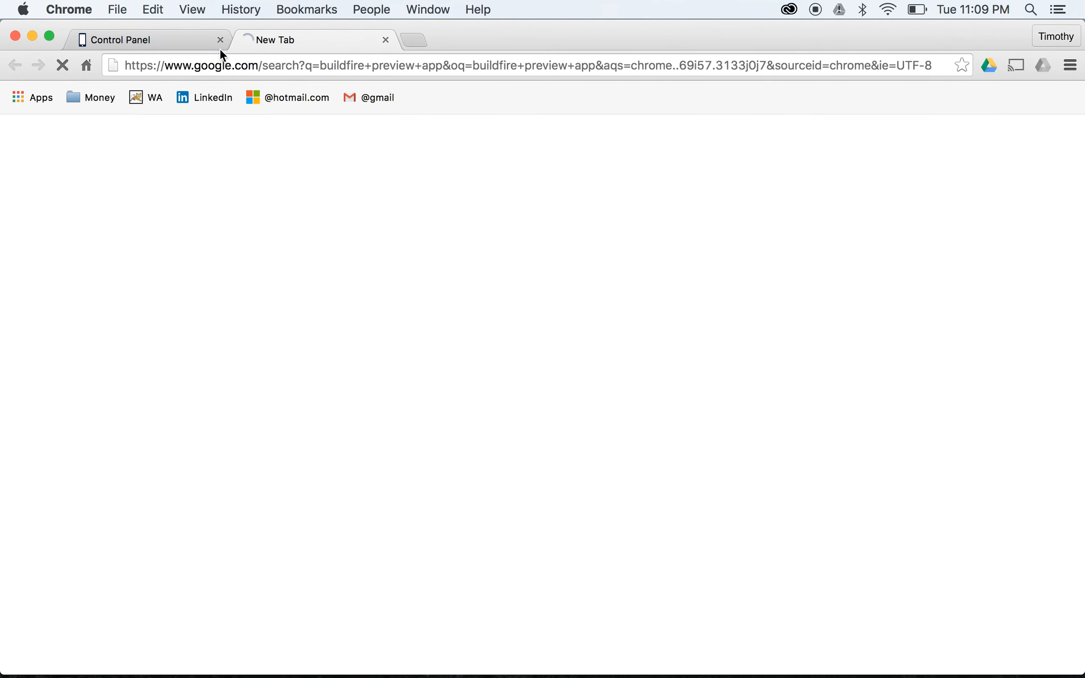
scroll(193, 342, "down", 5)
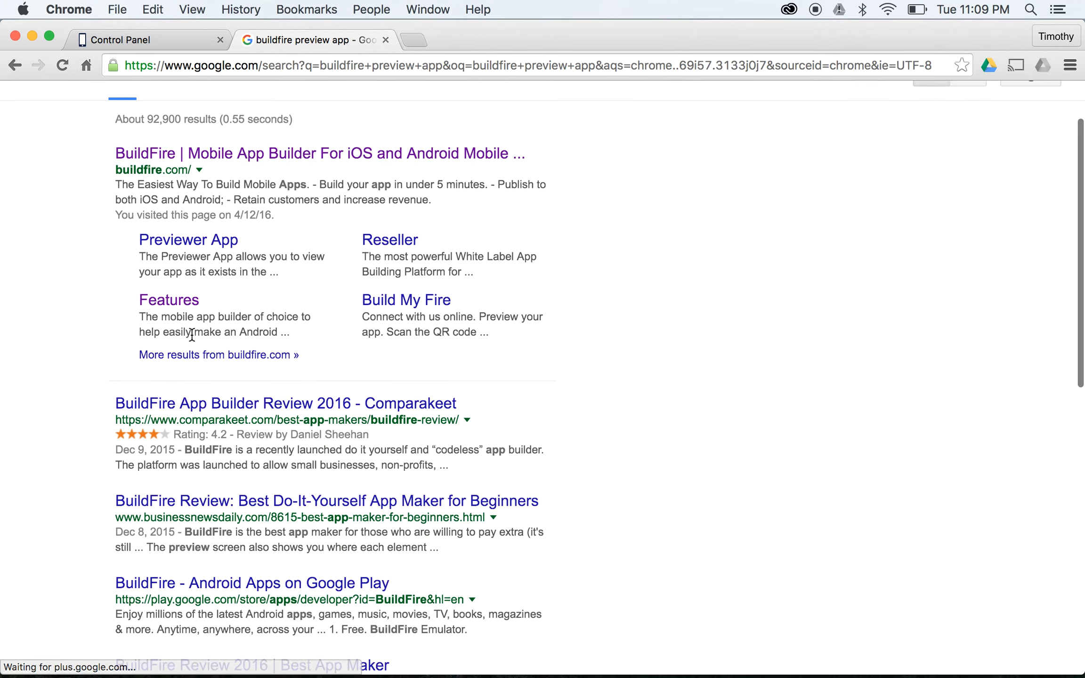
scroll(222, 470, "down", 1)
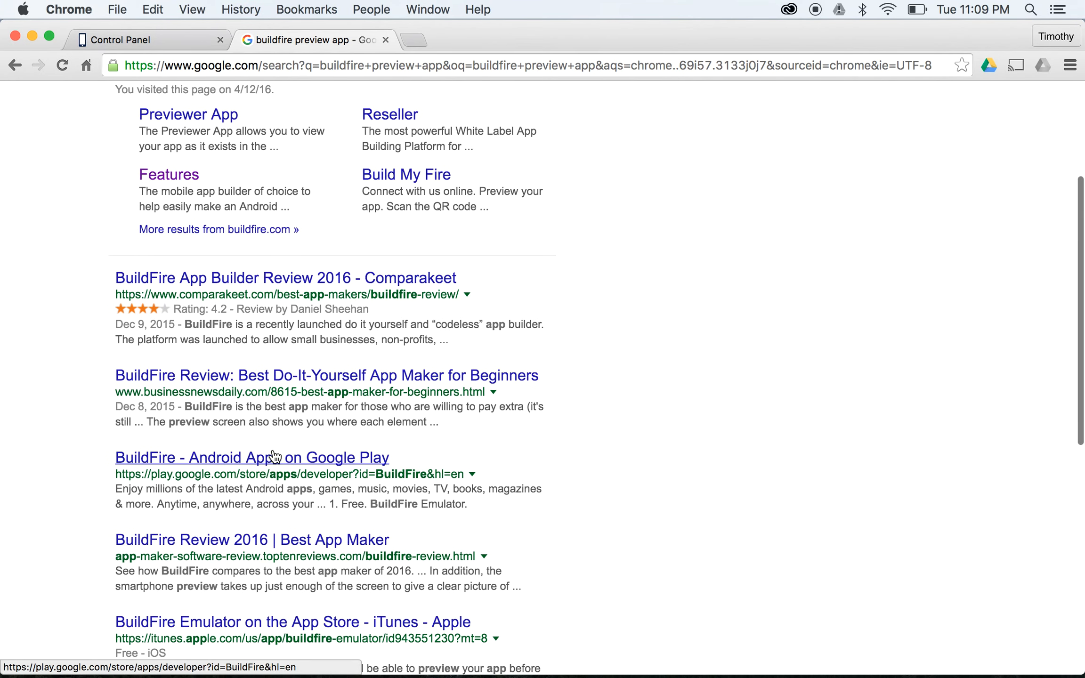
scroll(302, 522, "down", 2)
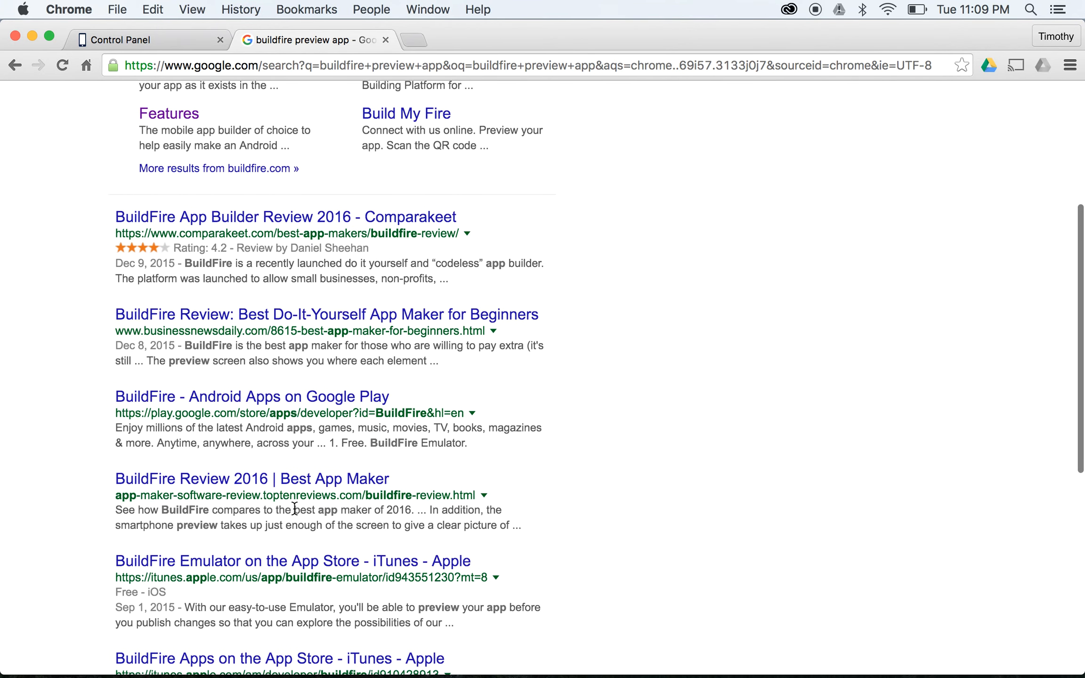
- Back in BuildFire, send an app preview to the tester's phone number
left_click(385, 40)
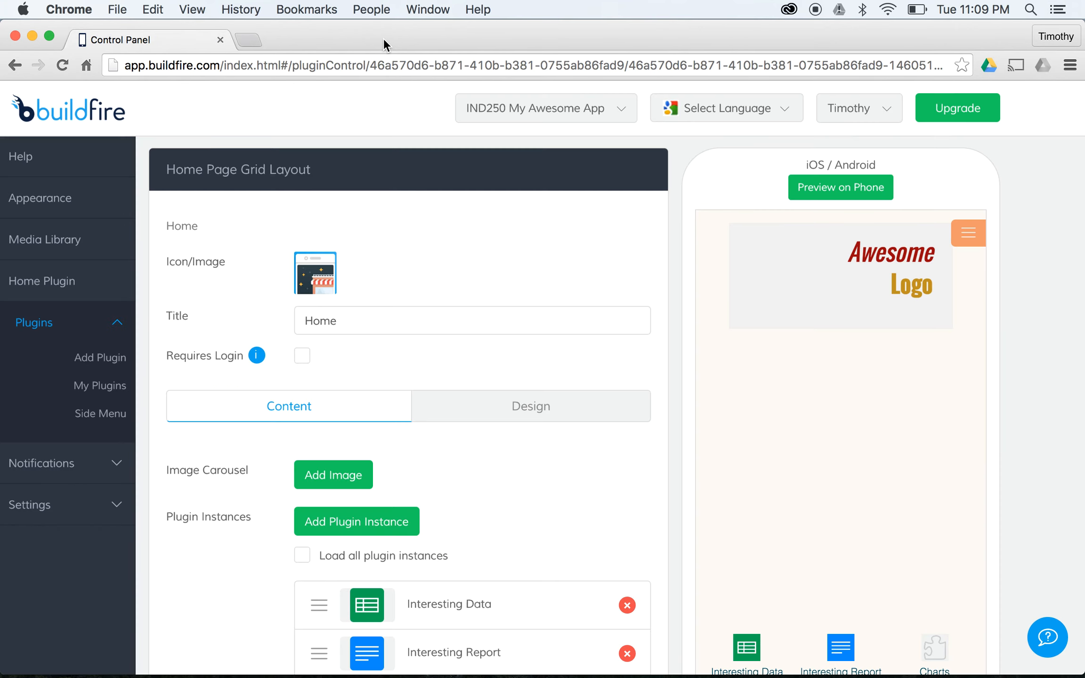
left_click(854, 186)
left_click(460, 222)
type("412555555")
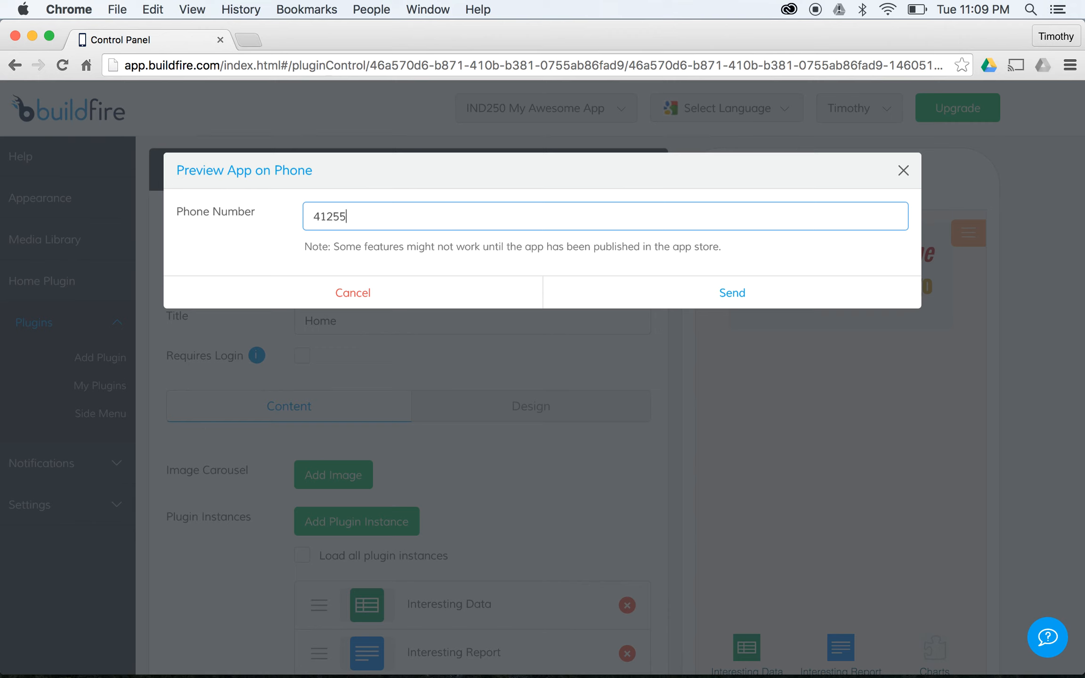
key("BackSpace")
key("BackSpace")
key("BackSpace")
type("5555")
left_click(731, 296)
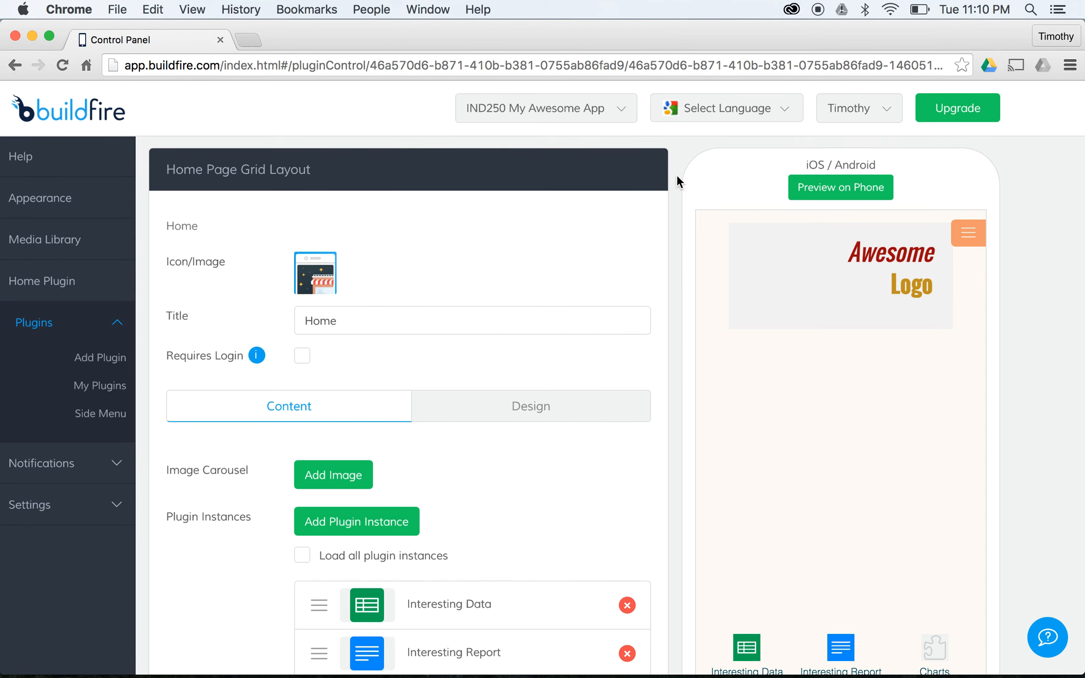
- Scroll the Home grid to review plugin instances, including About This App and Something Else
scroll(558, 249, "down", 1)
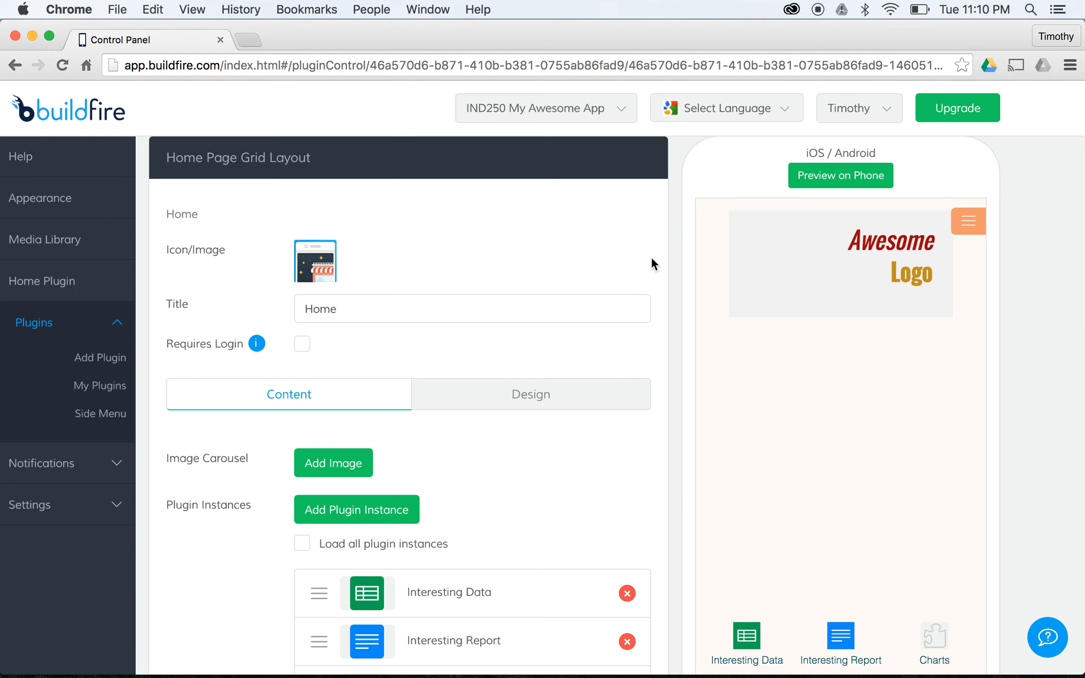
scroll(650, 256, "down", 5)
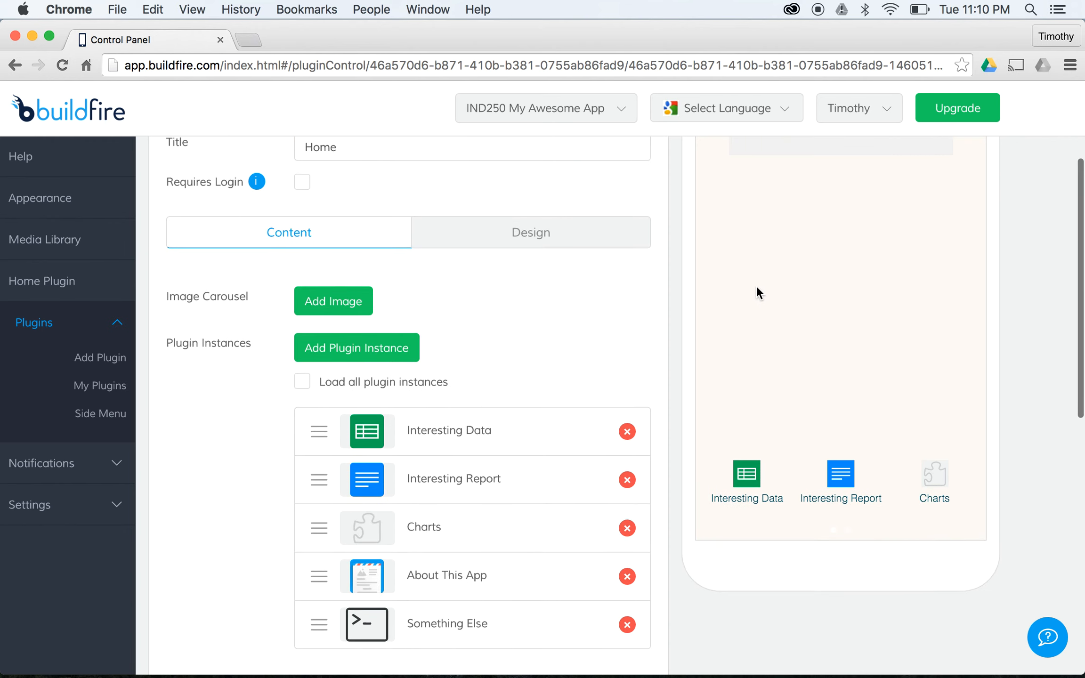
scroll(748, 282, "up", 3)
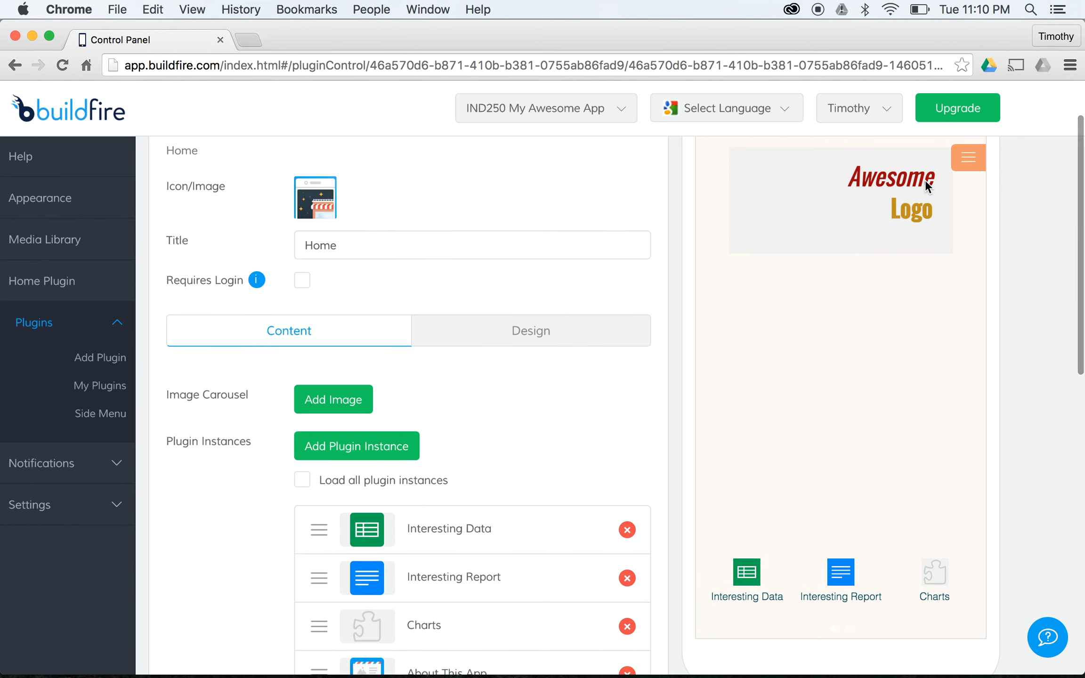